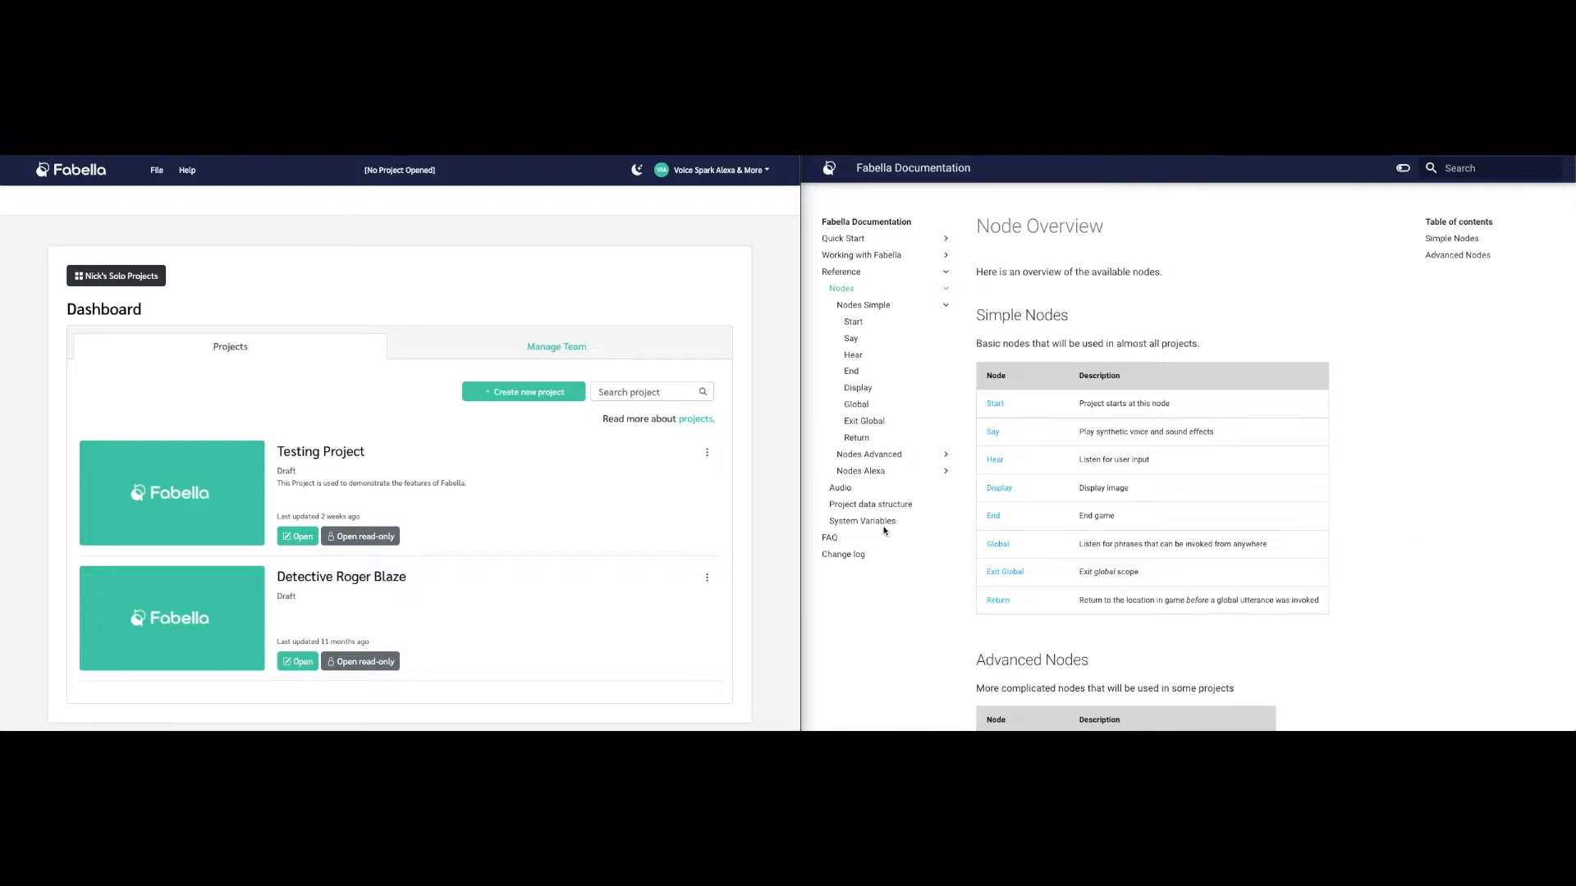
Create an interactive audio project named "My First Project" with the description "This is my first project." from the Blank Project template
click(528, 396)
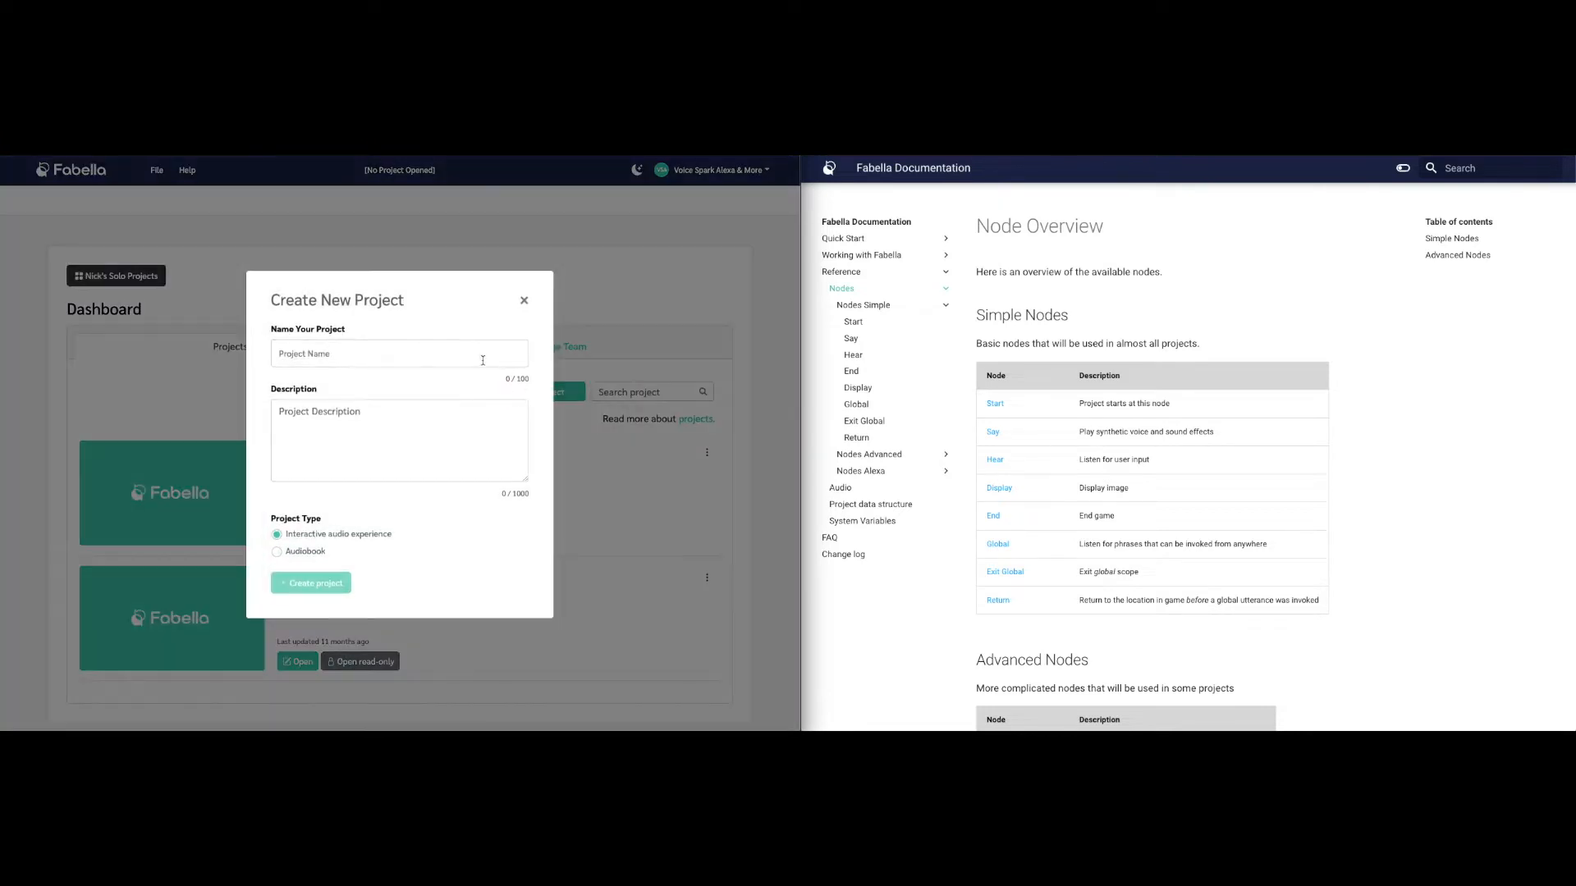
text(My )
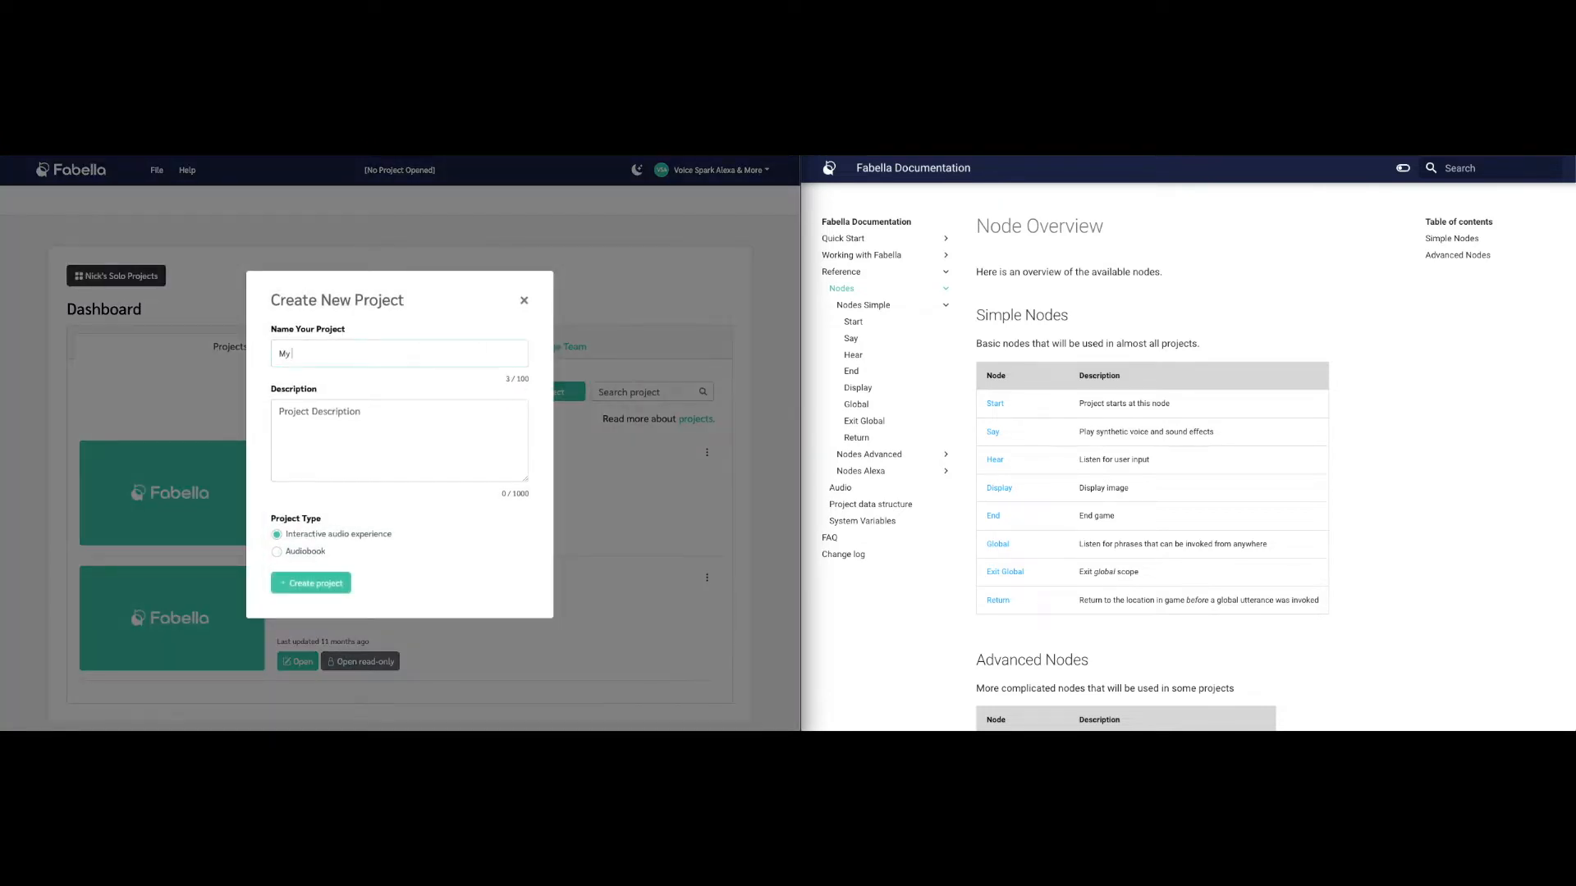
text(First Project)
click(416, 424)
text(Th)
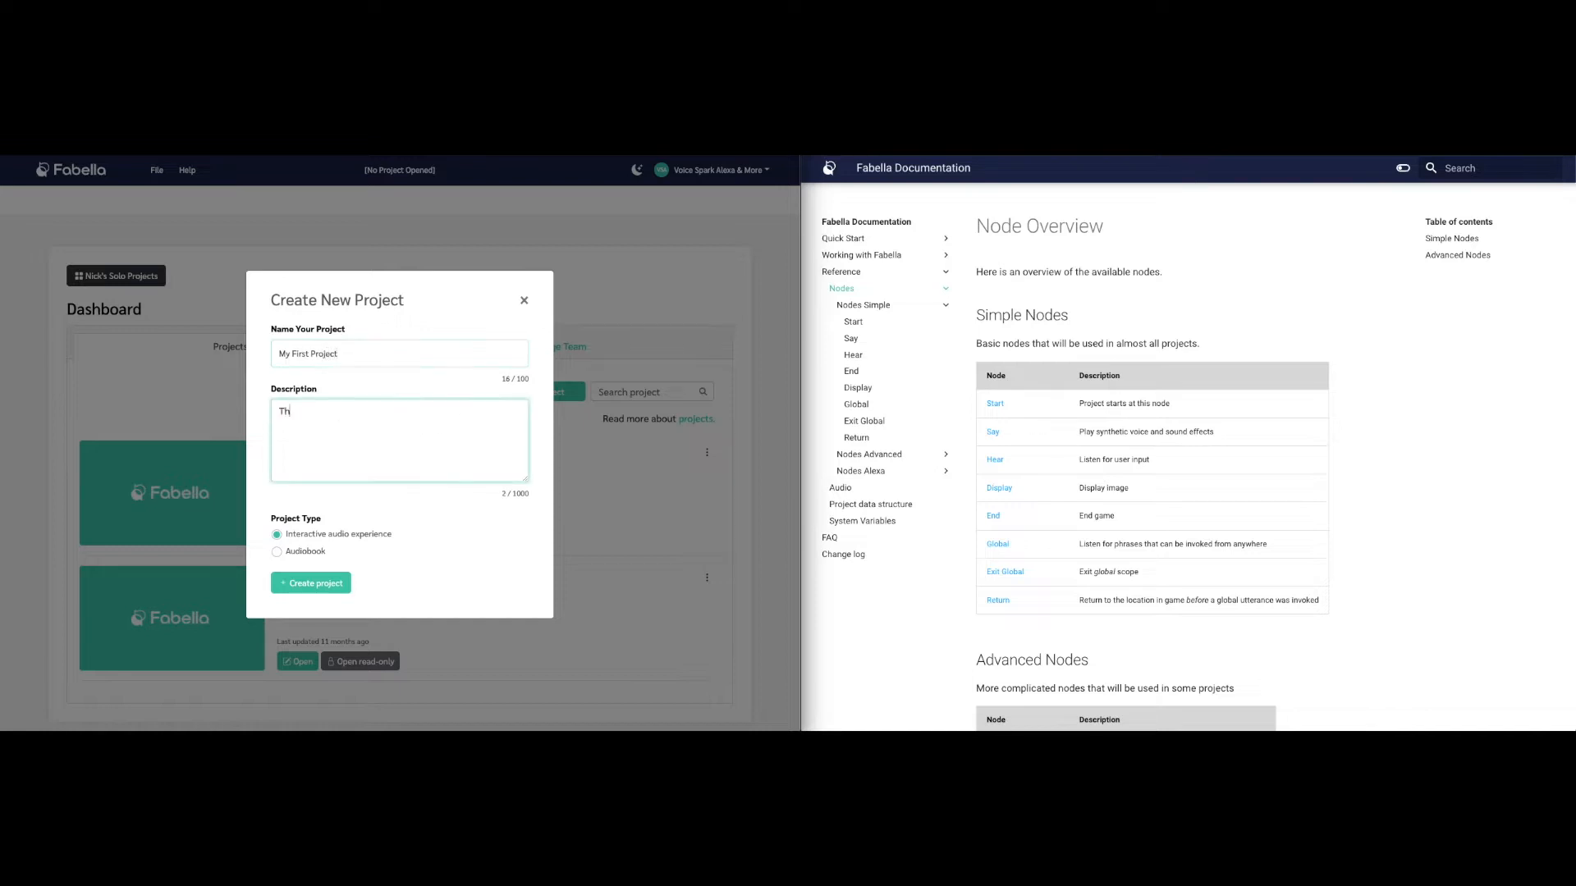
text(is is my first project.)
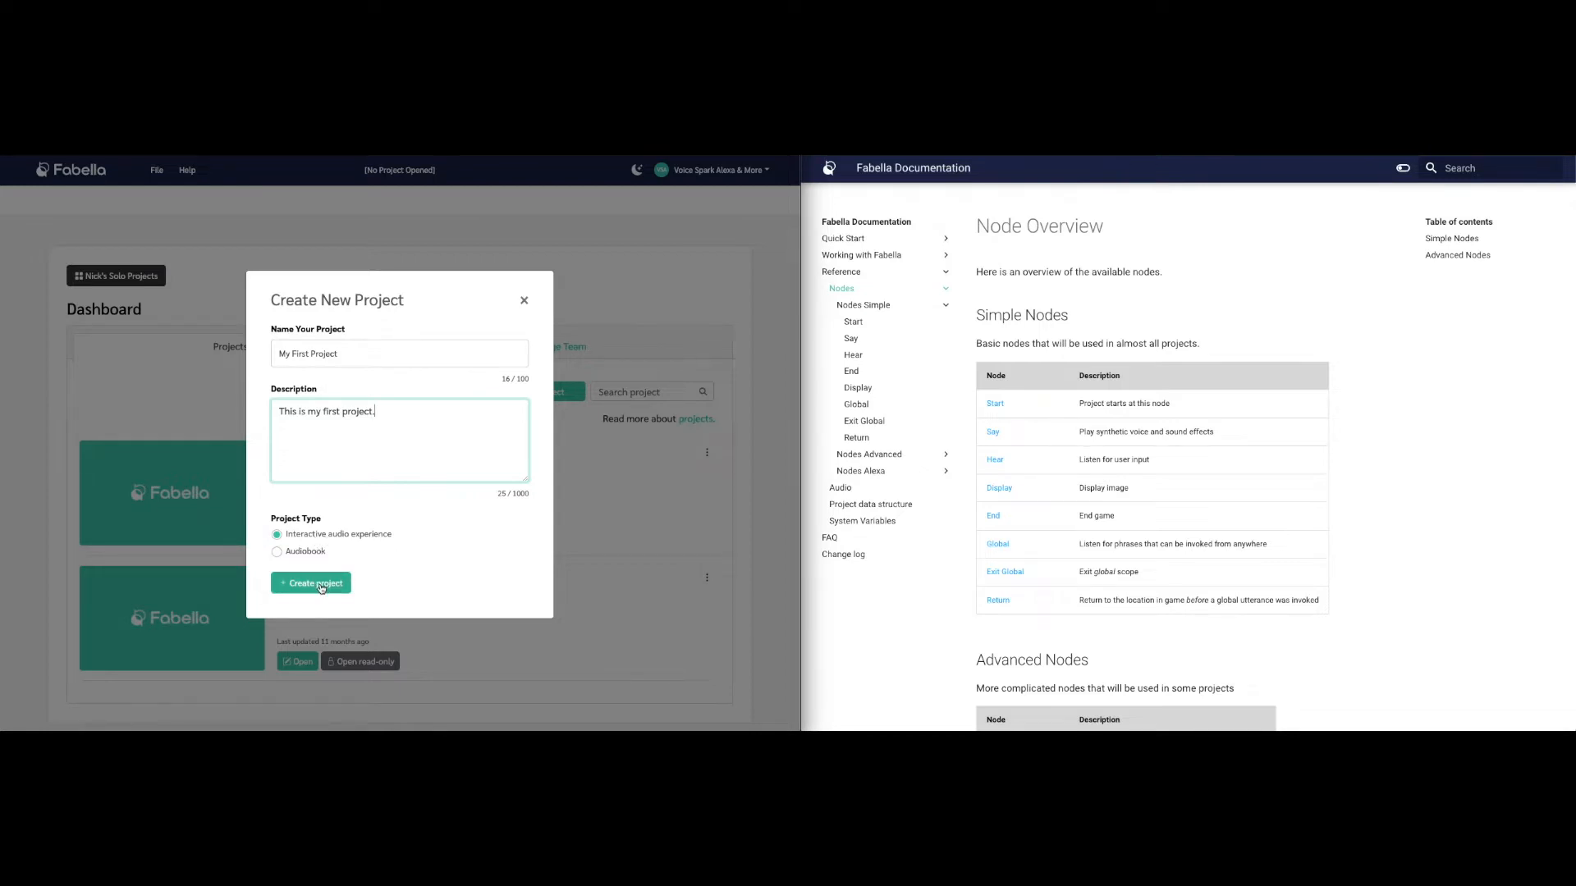
click(320, 587)
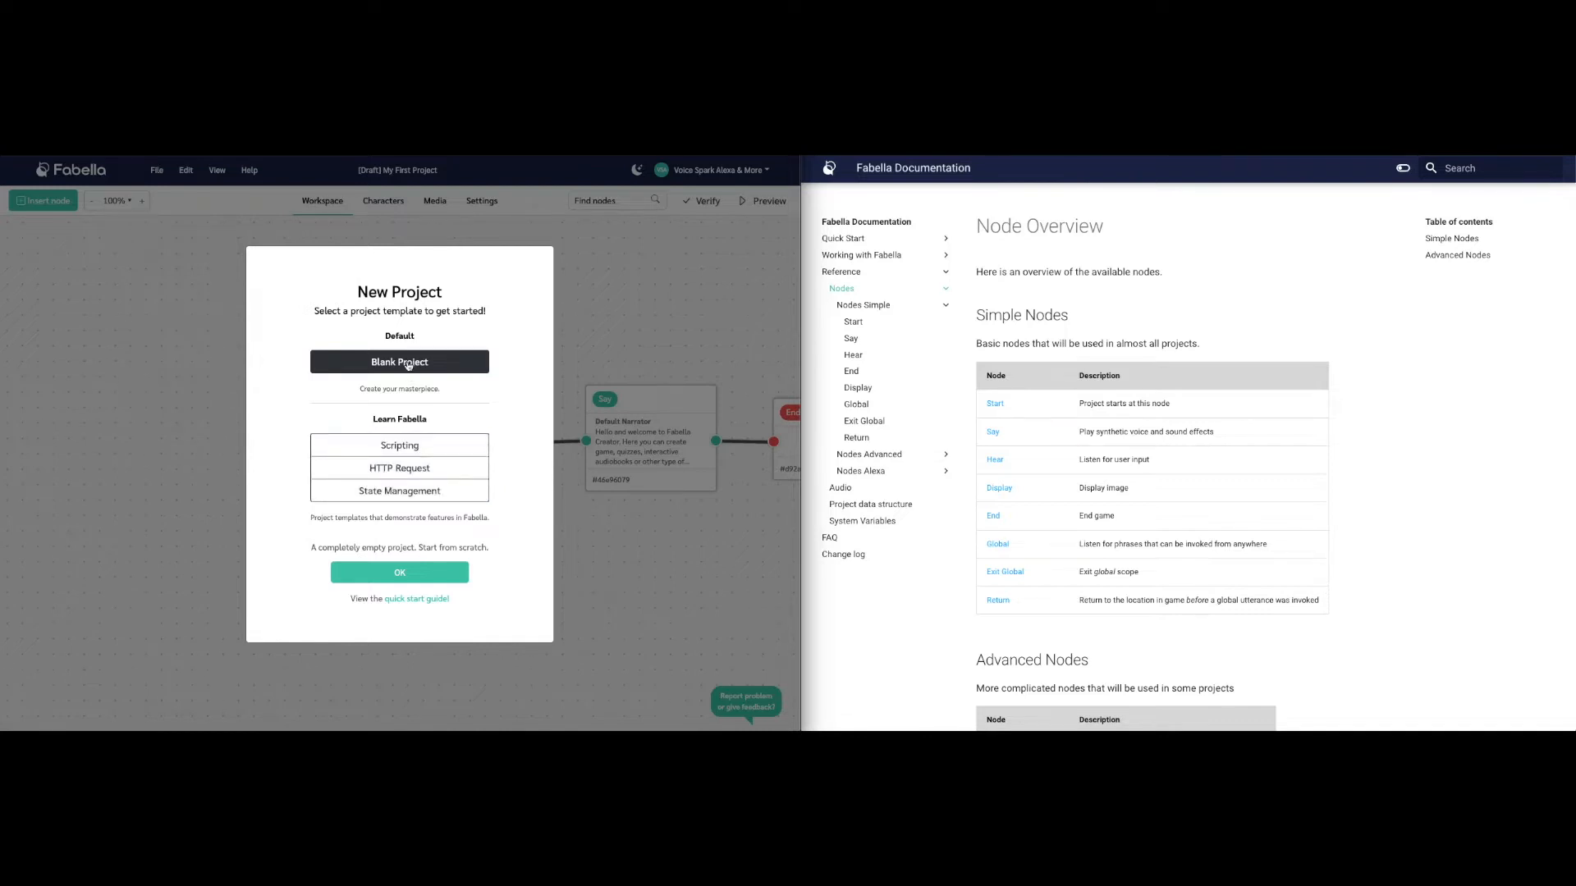
click(417, 574)
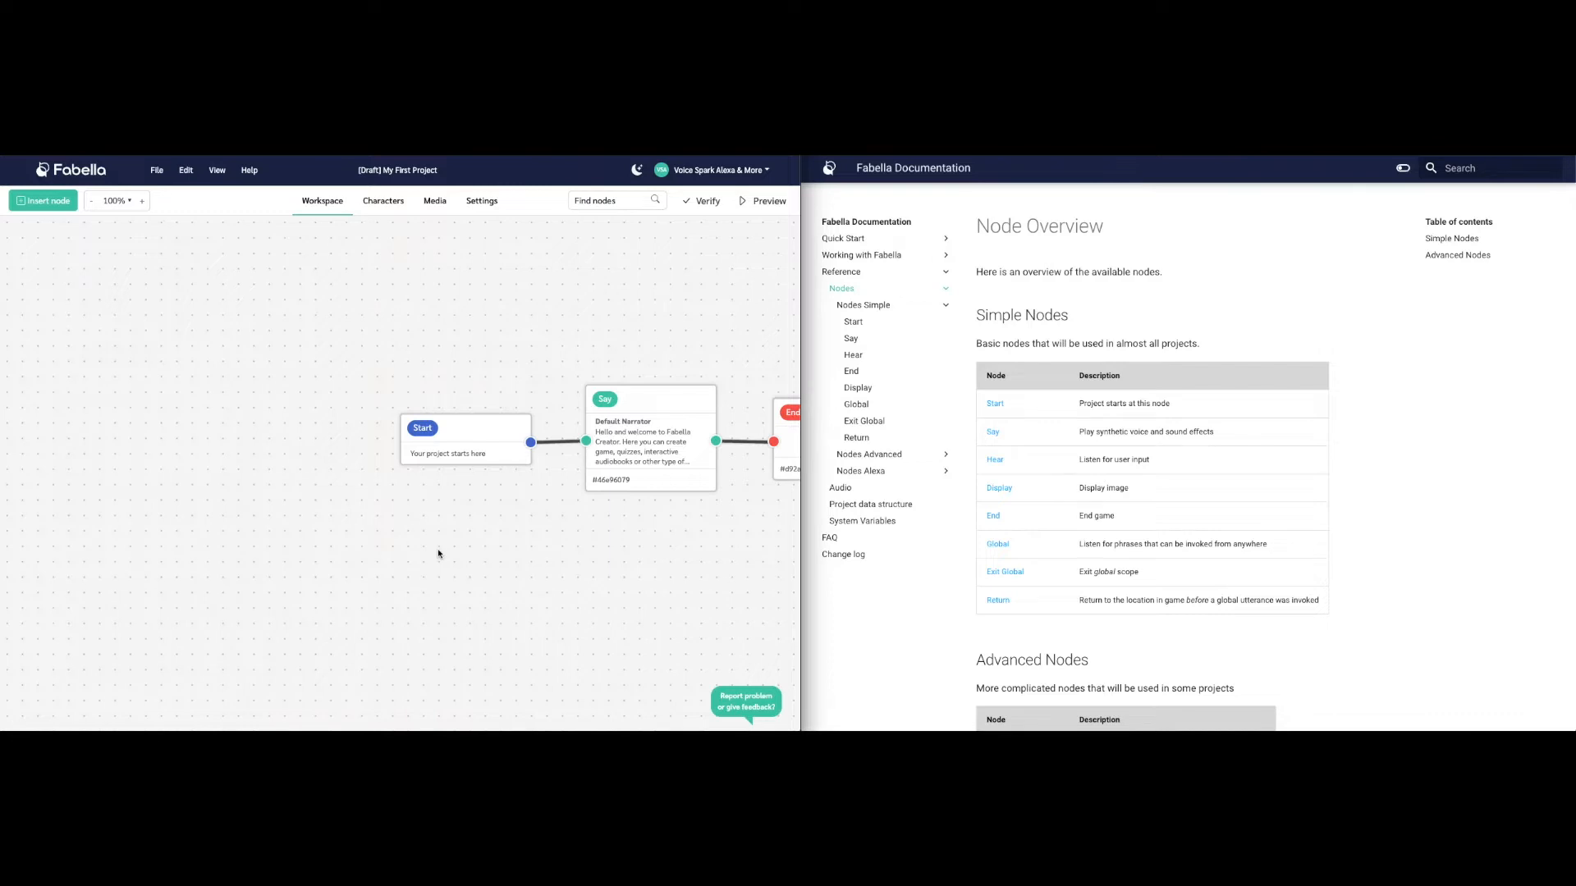
Move the Start node farther away from the Say node and open the Start node's documentation page
scroll(437, 554, down, 4)
drag(574, 551, 466, 544)
drag(340, 459, 262, 422)
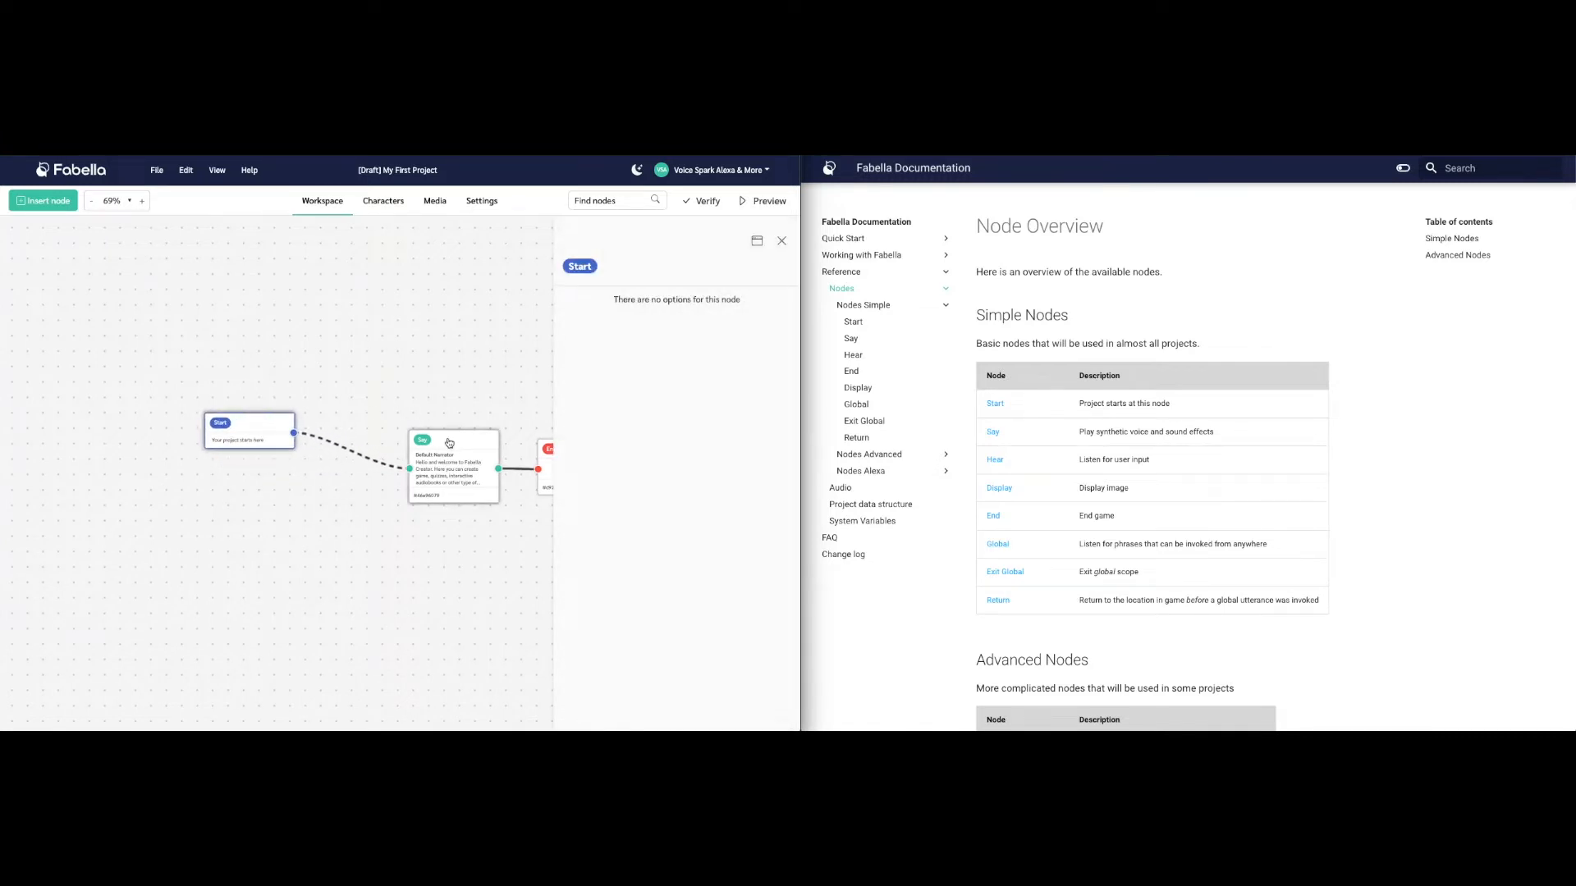
click(782, 241)
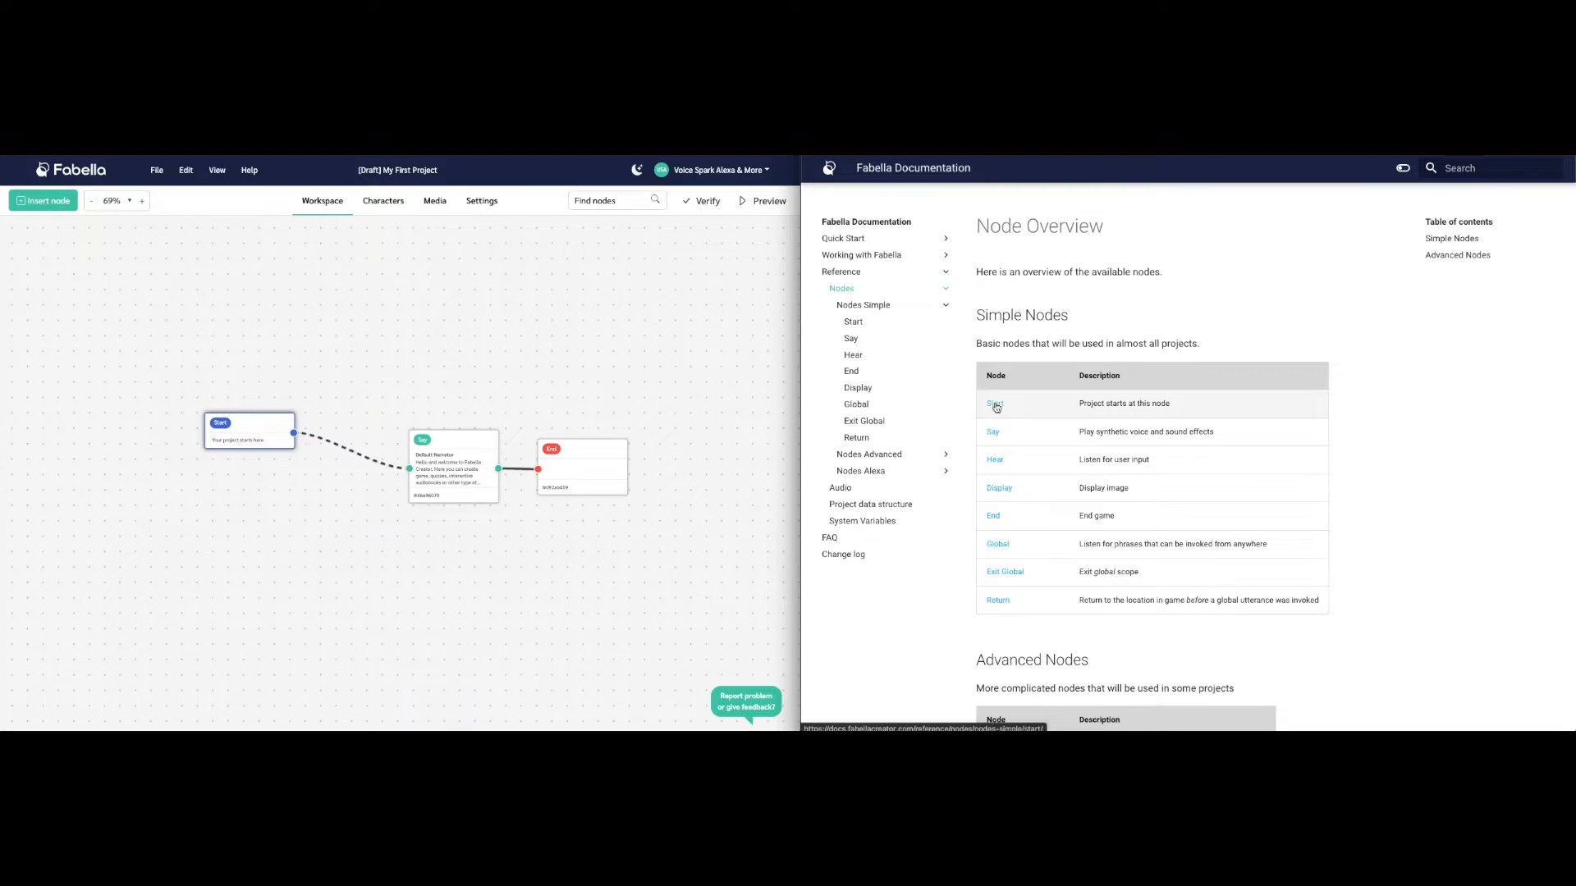
click(854, 325)
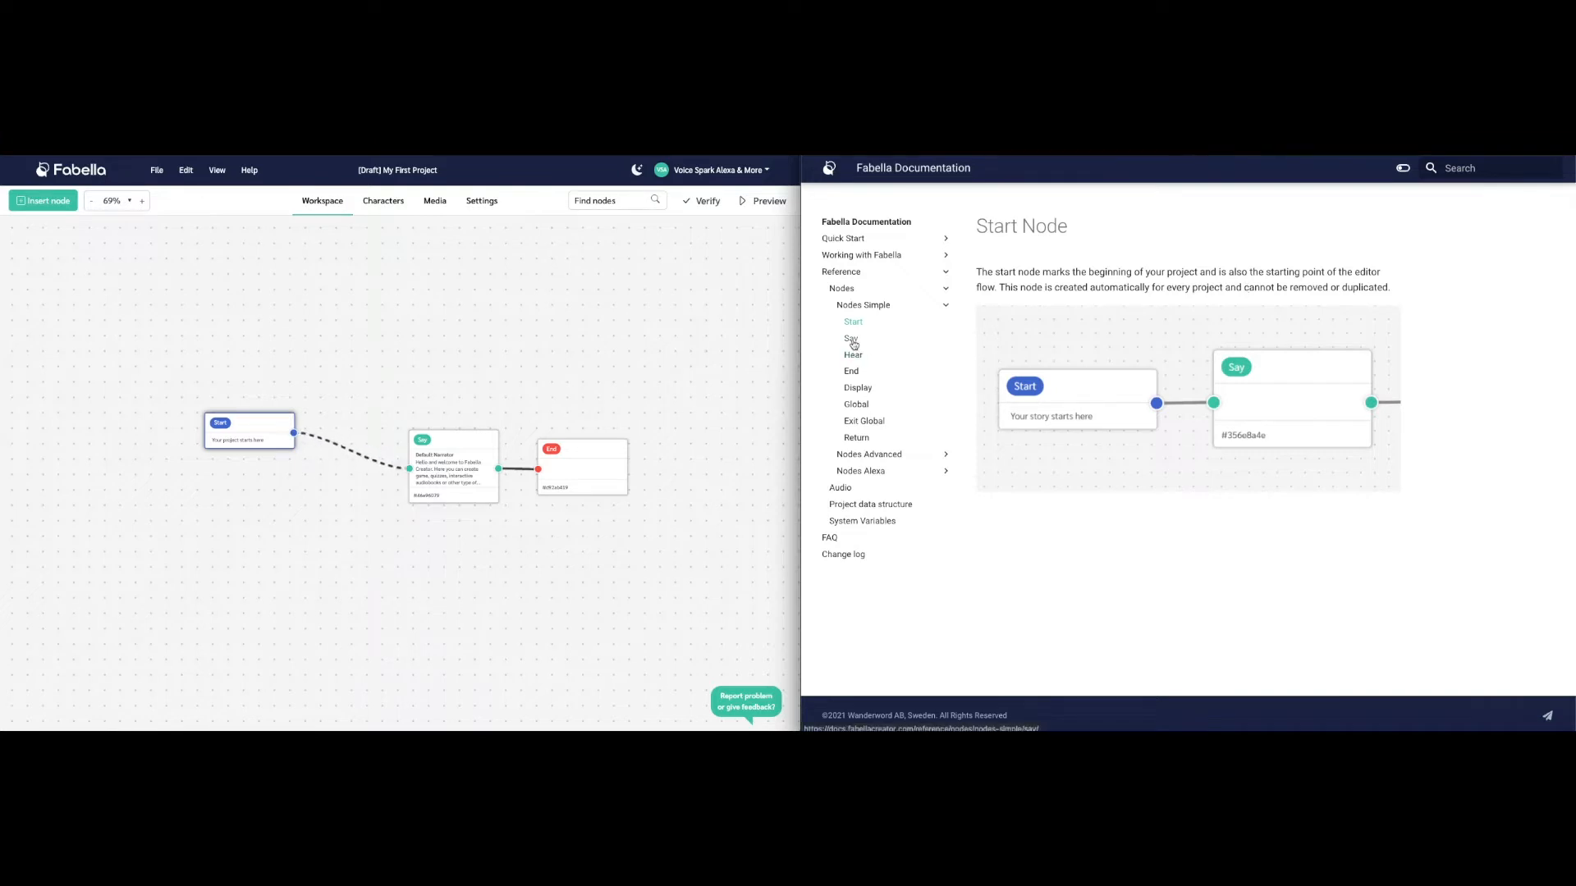
Move the Say node closer to the Start node and open the Say node's documentation page
click(461, 440)
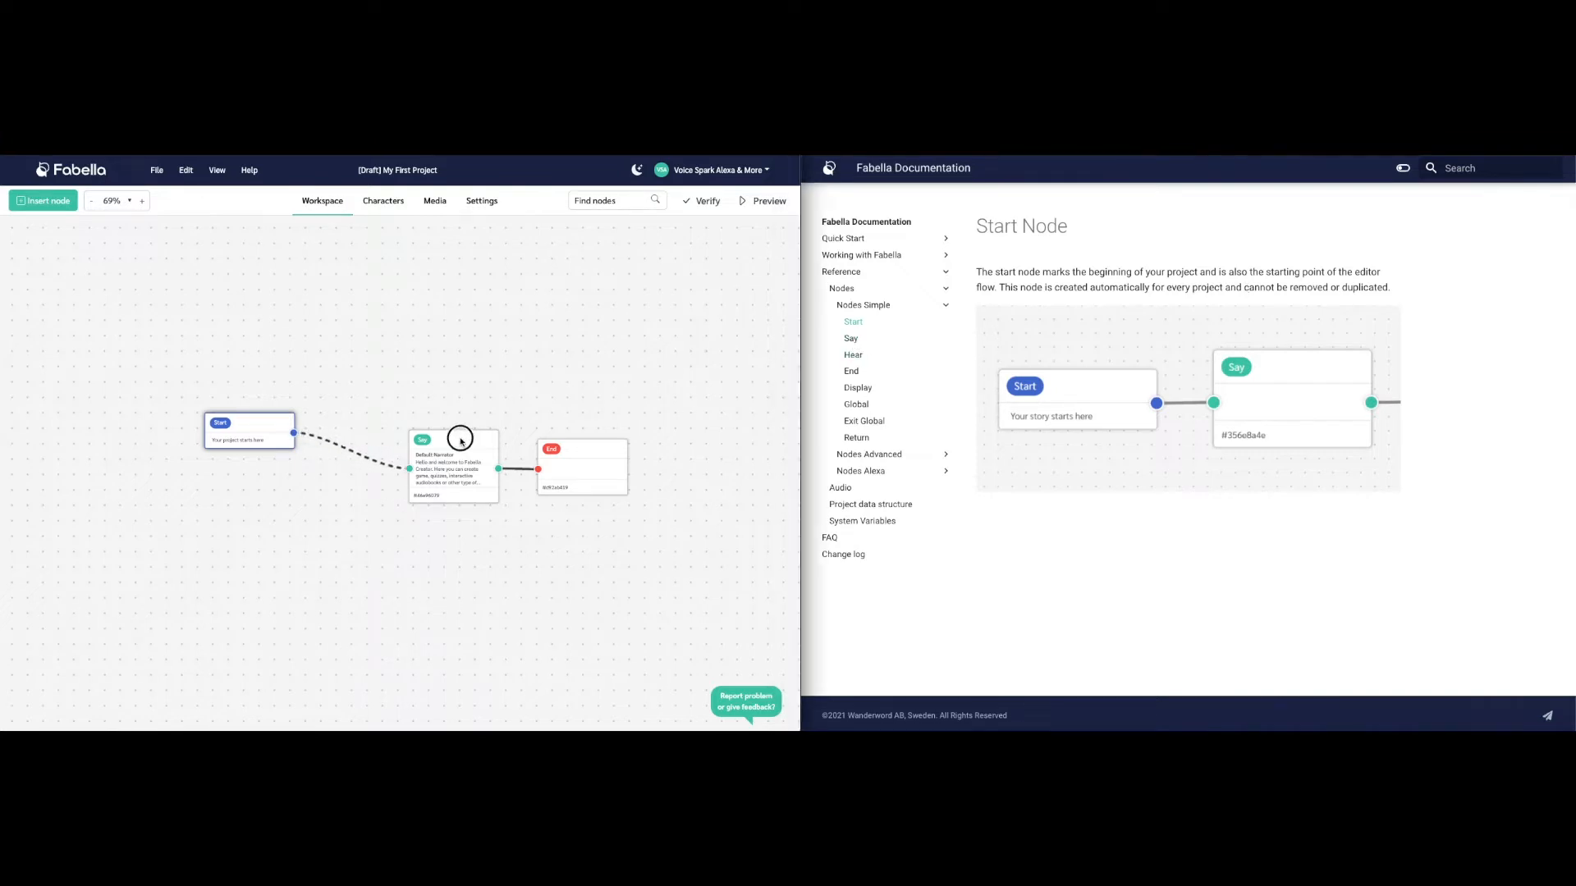
drag(449, 443, 409, 408)
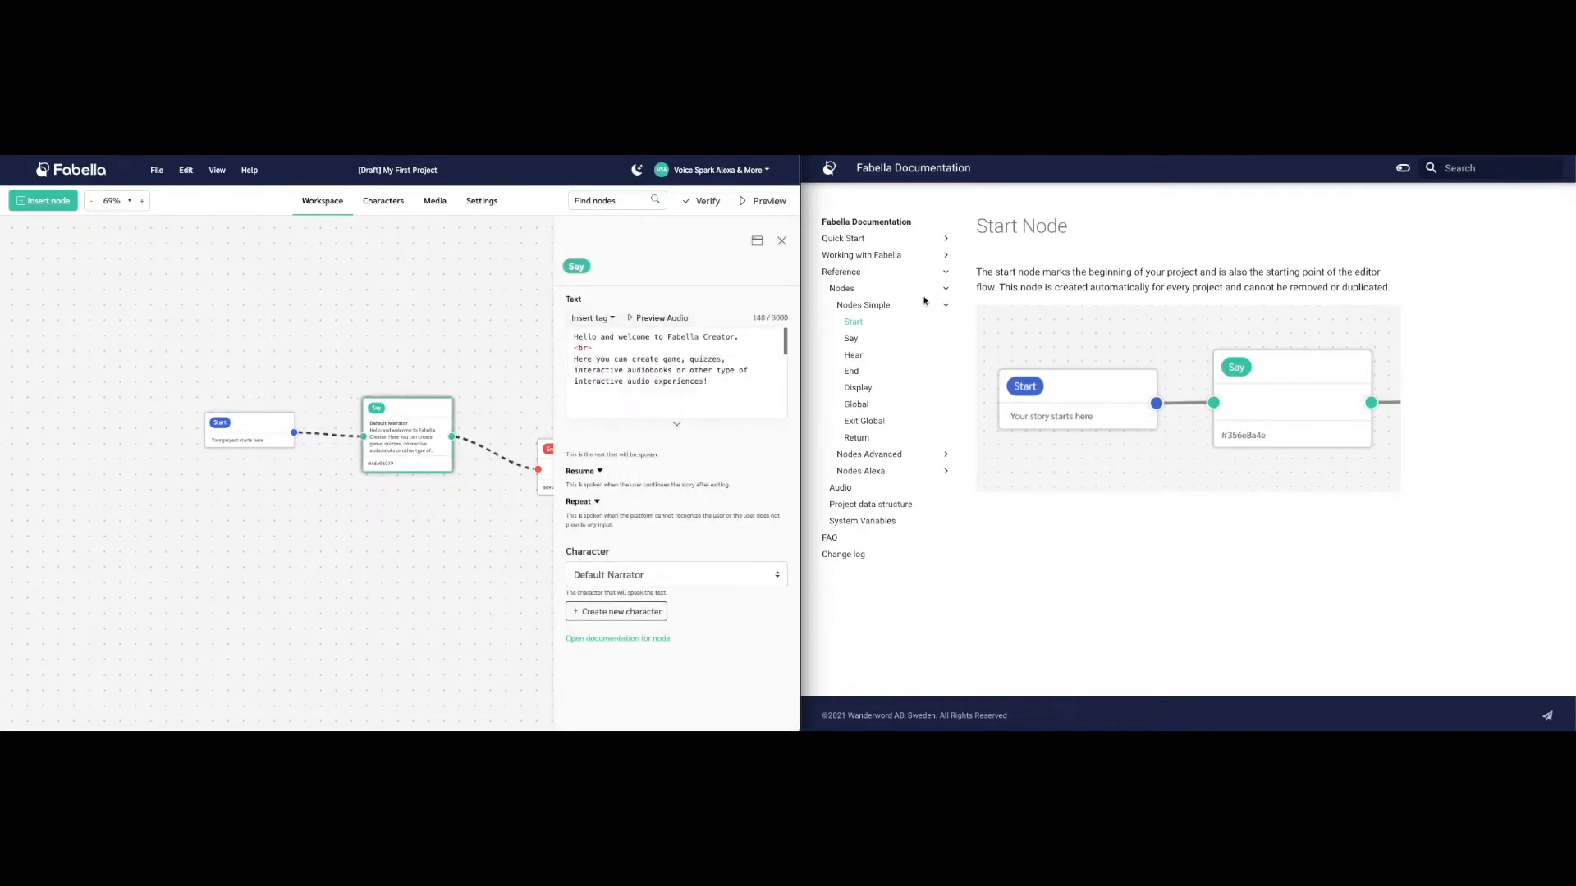
click(852, 340)
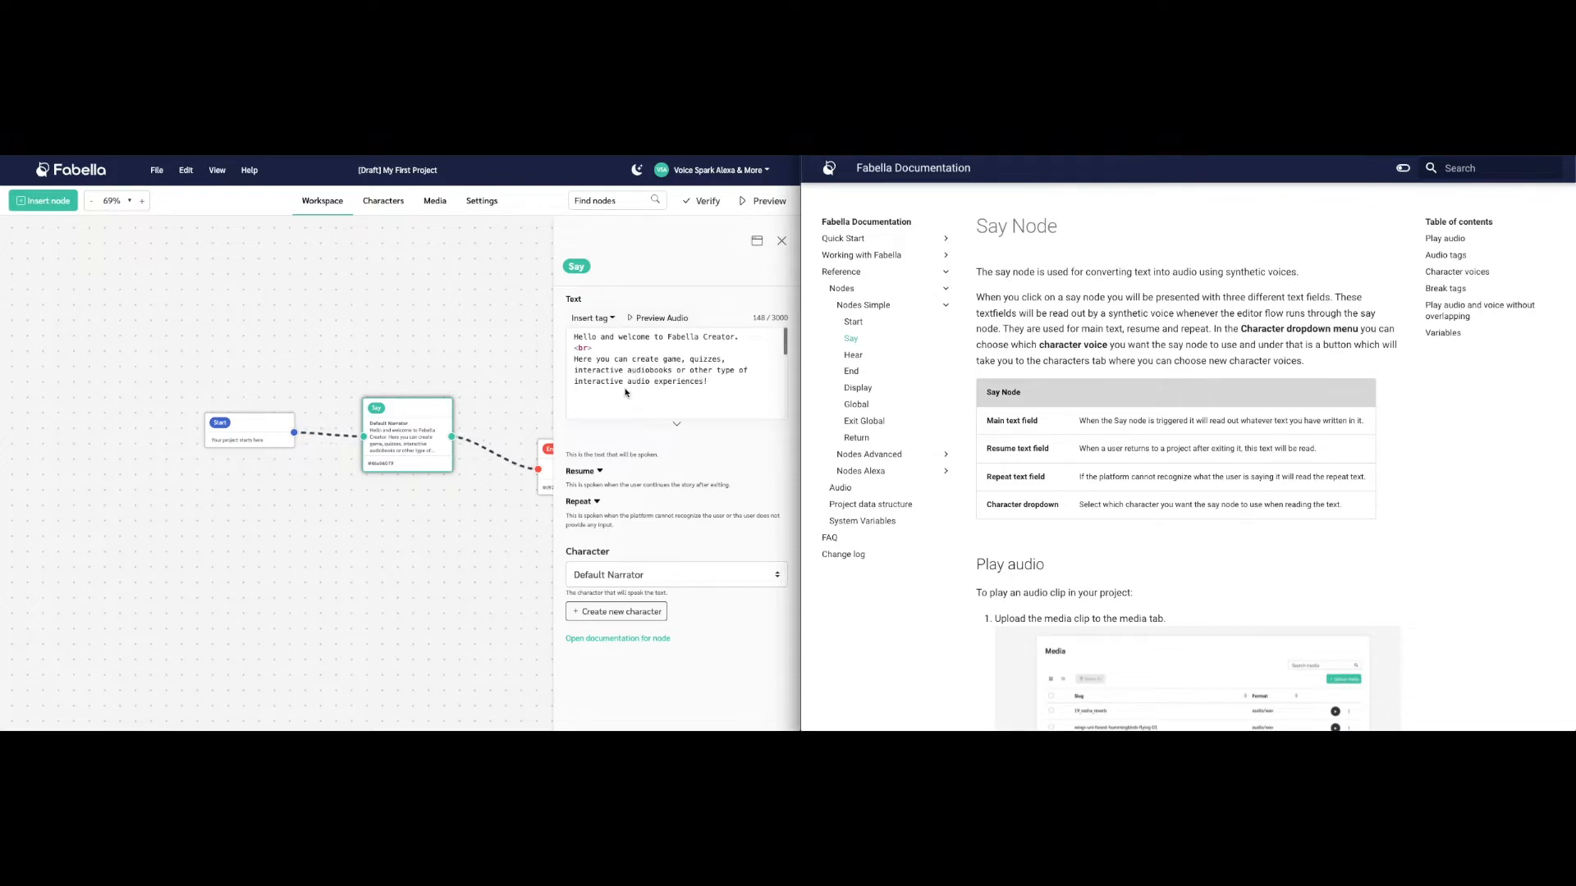
Expand the Say node's Resume and Repeat text fields and check the available characters, keeping Default Narrator
click(599, 473)
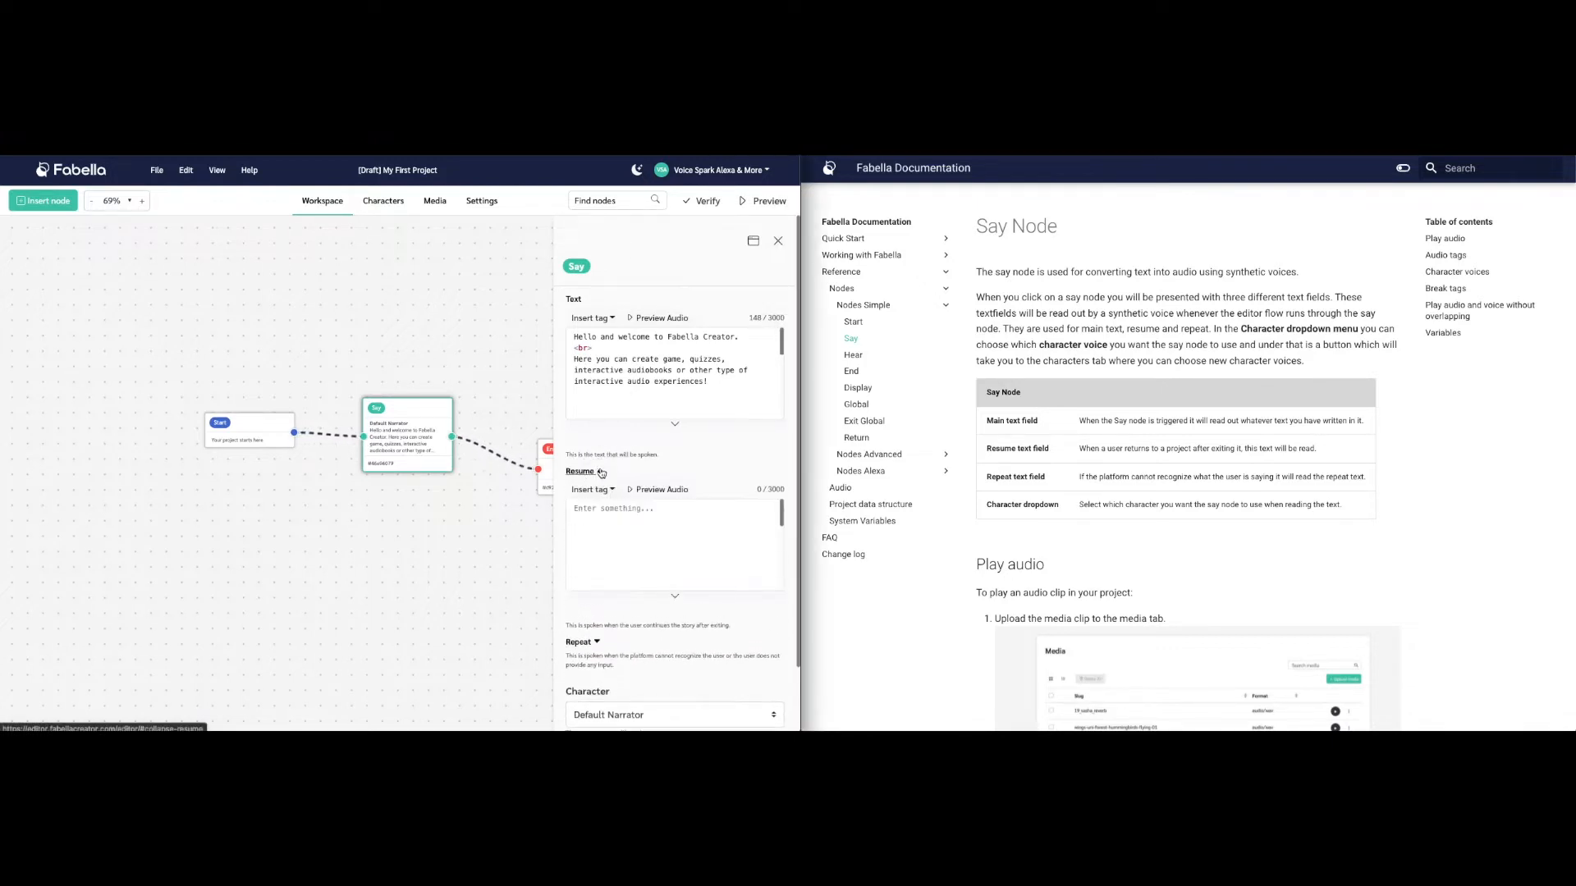
scroll(653, 454, down, 2)
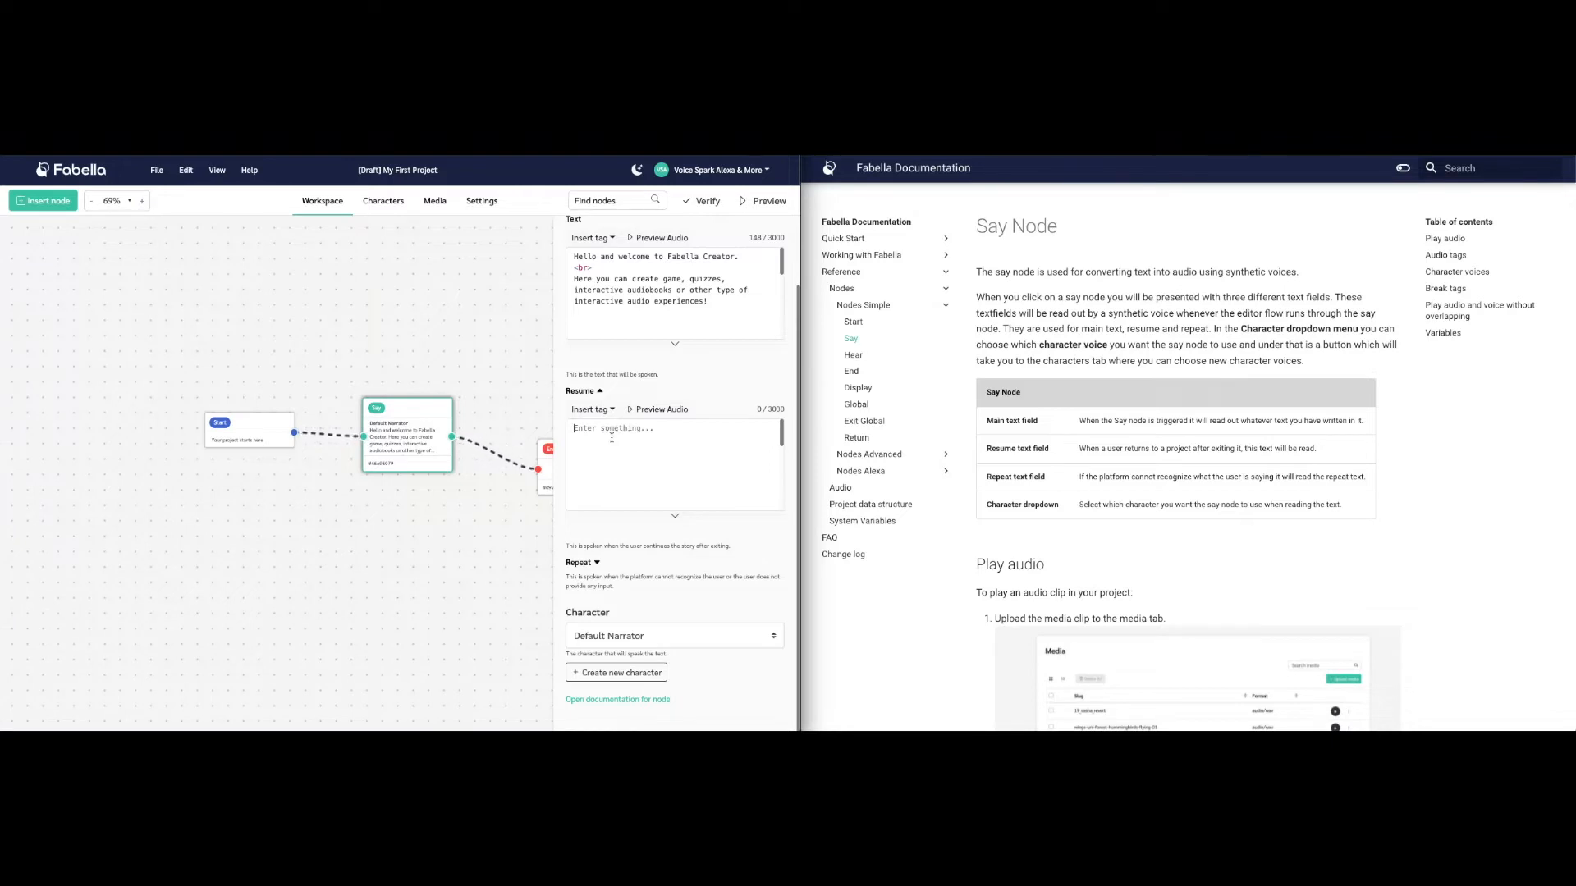
click(596, 564)
scroll(633, 541, down, 2)
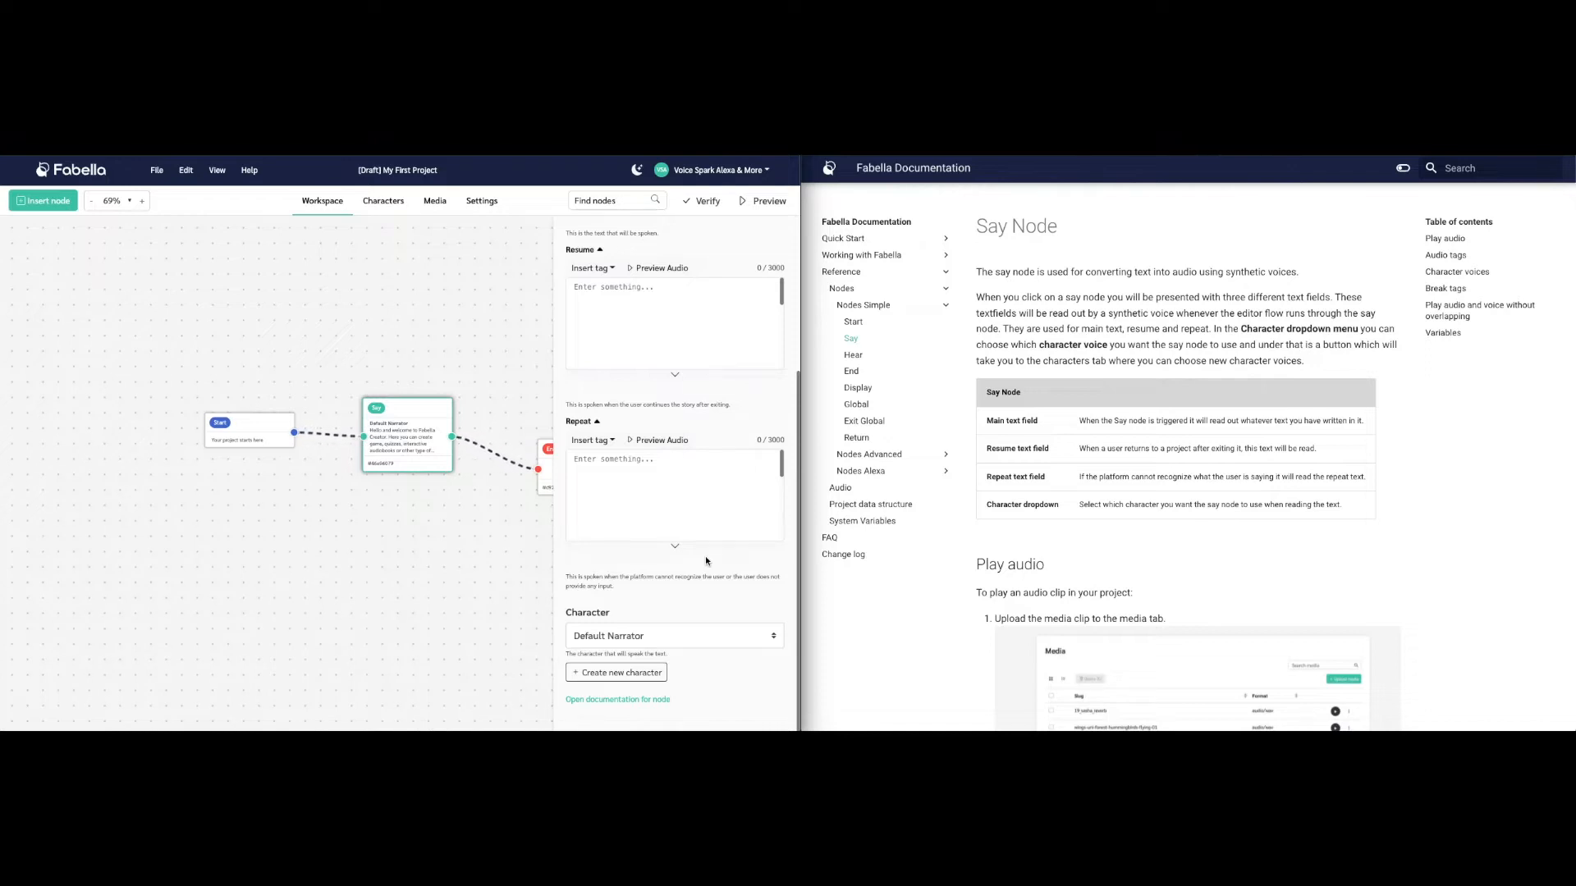
click(772, 639)
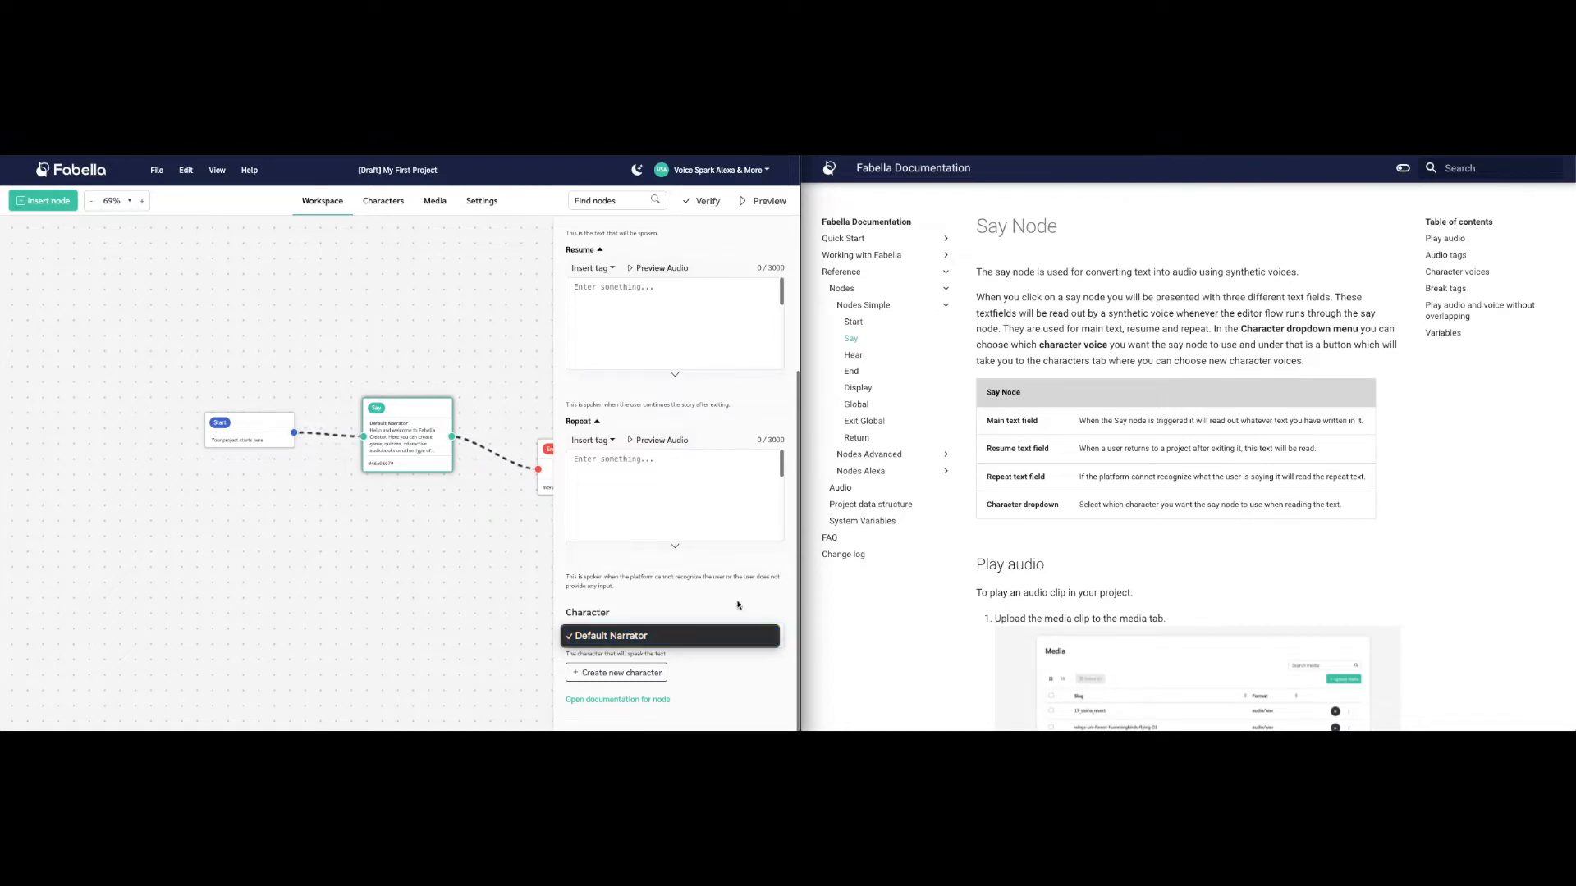
click(692, 603)
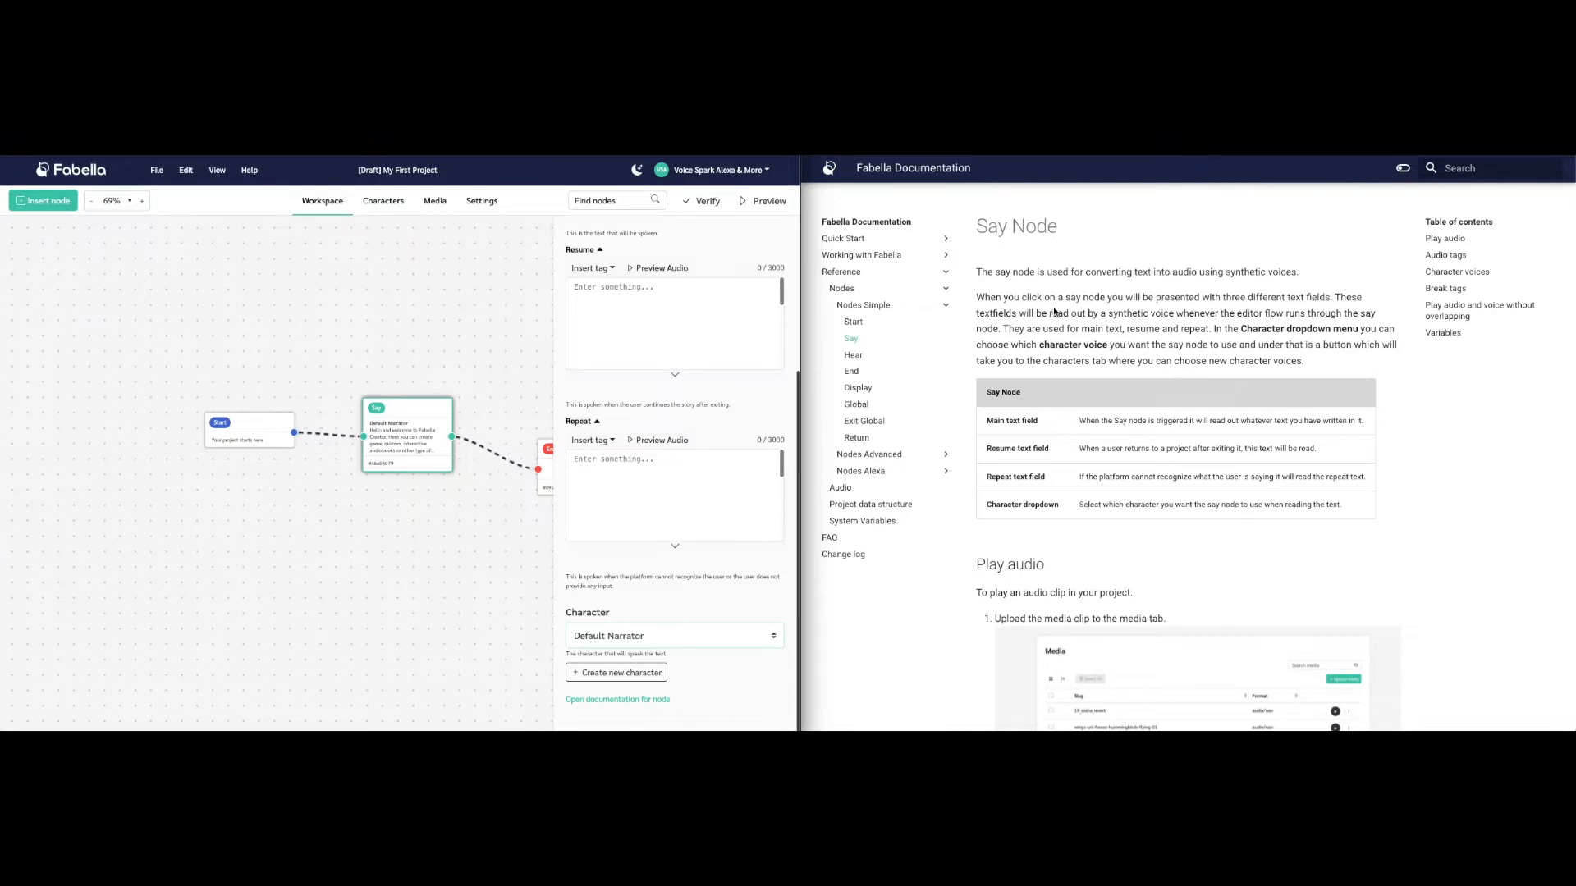
Read the Say node documentation on text fields, playing audio, audio tags and character voices
scroll(1086, 362, down, 3)
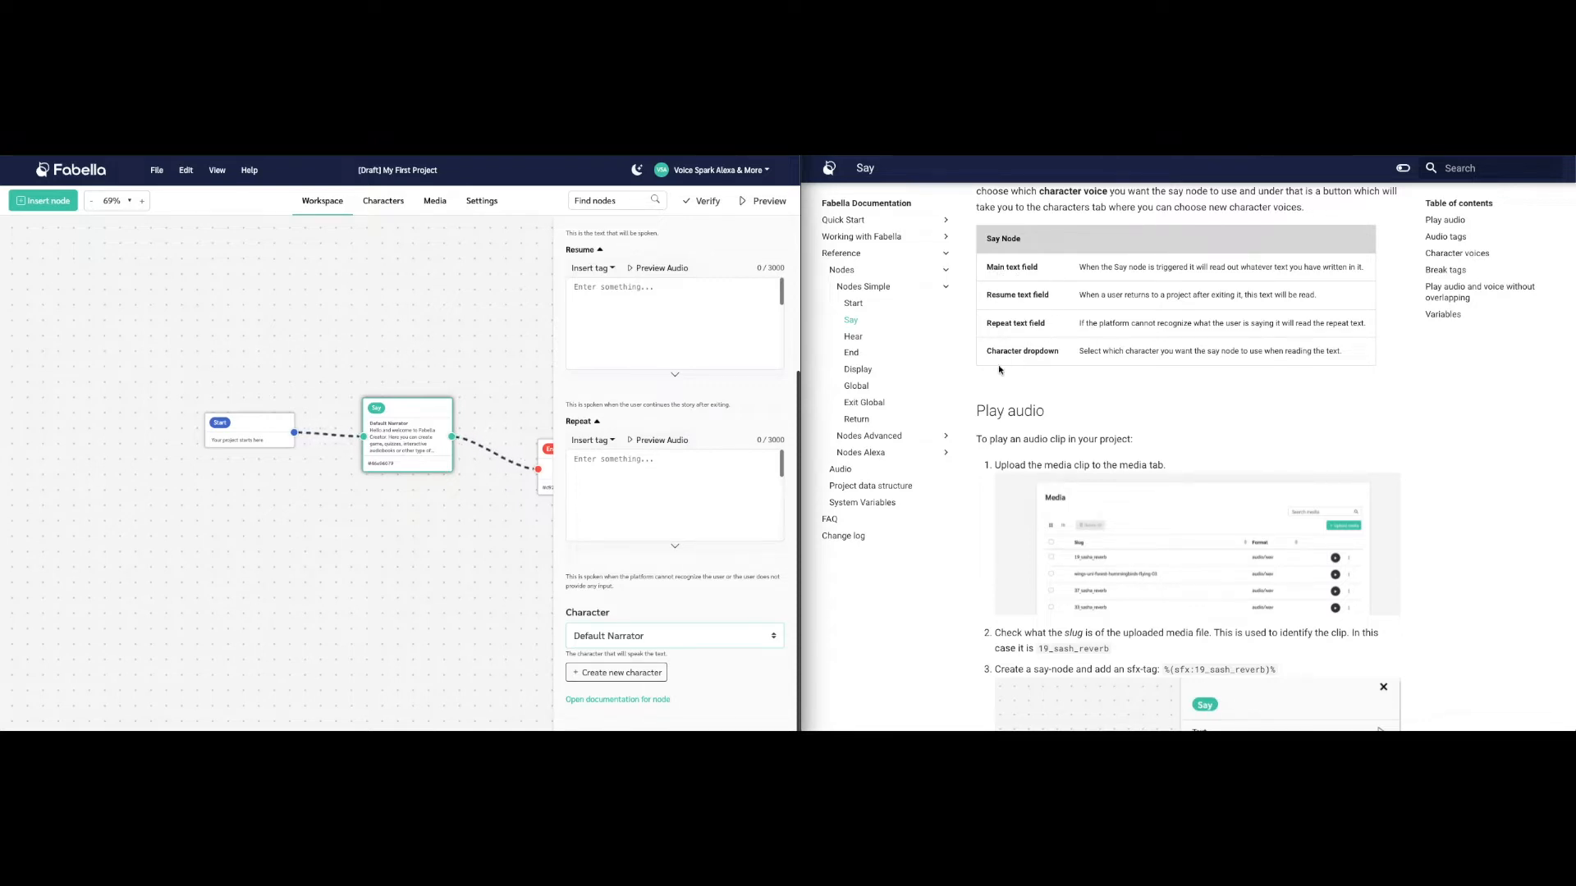
scroll(1069, 398, down, 2)
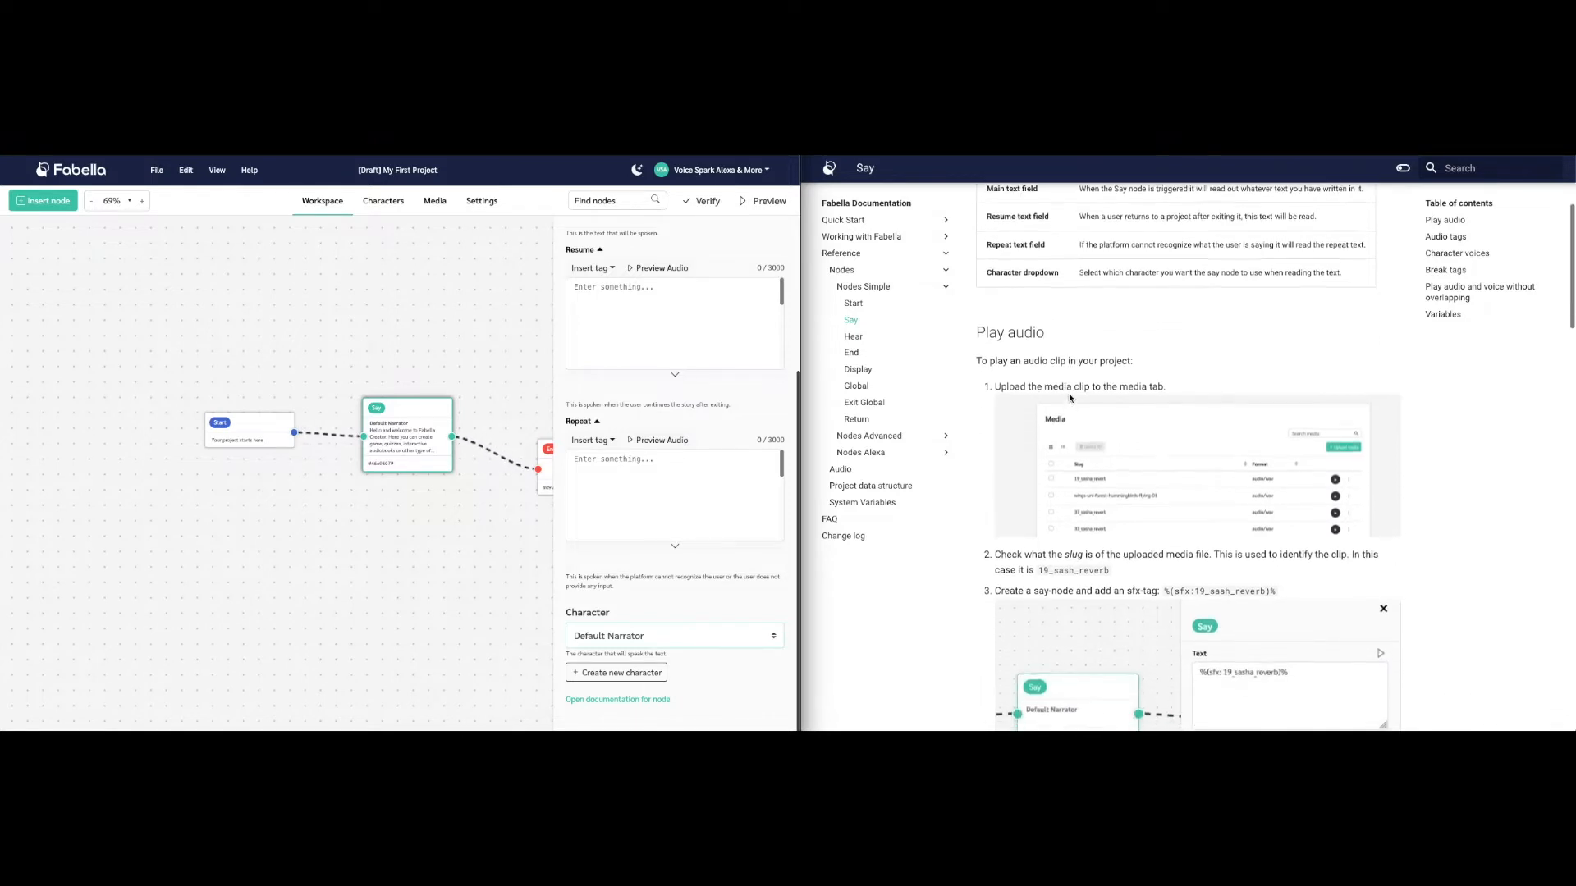
scroll(1069, 398, down, 3)
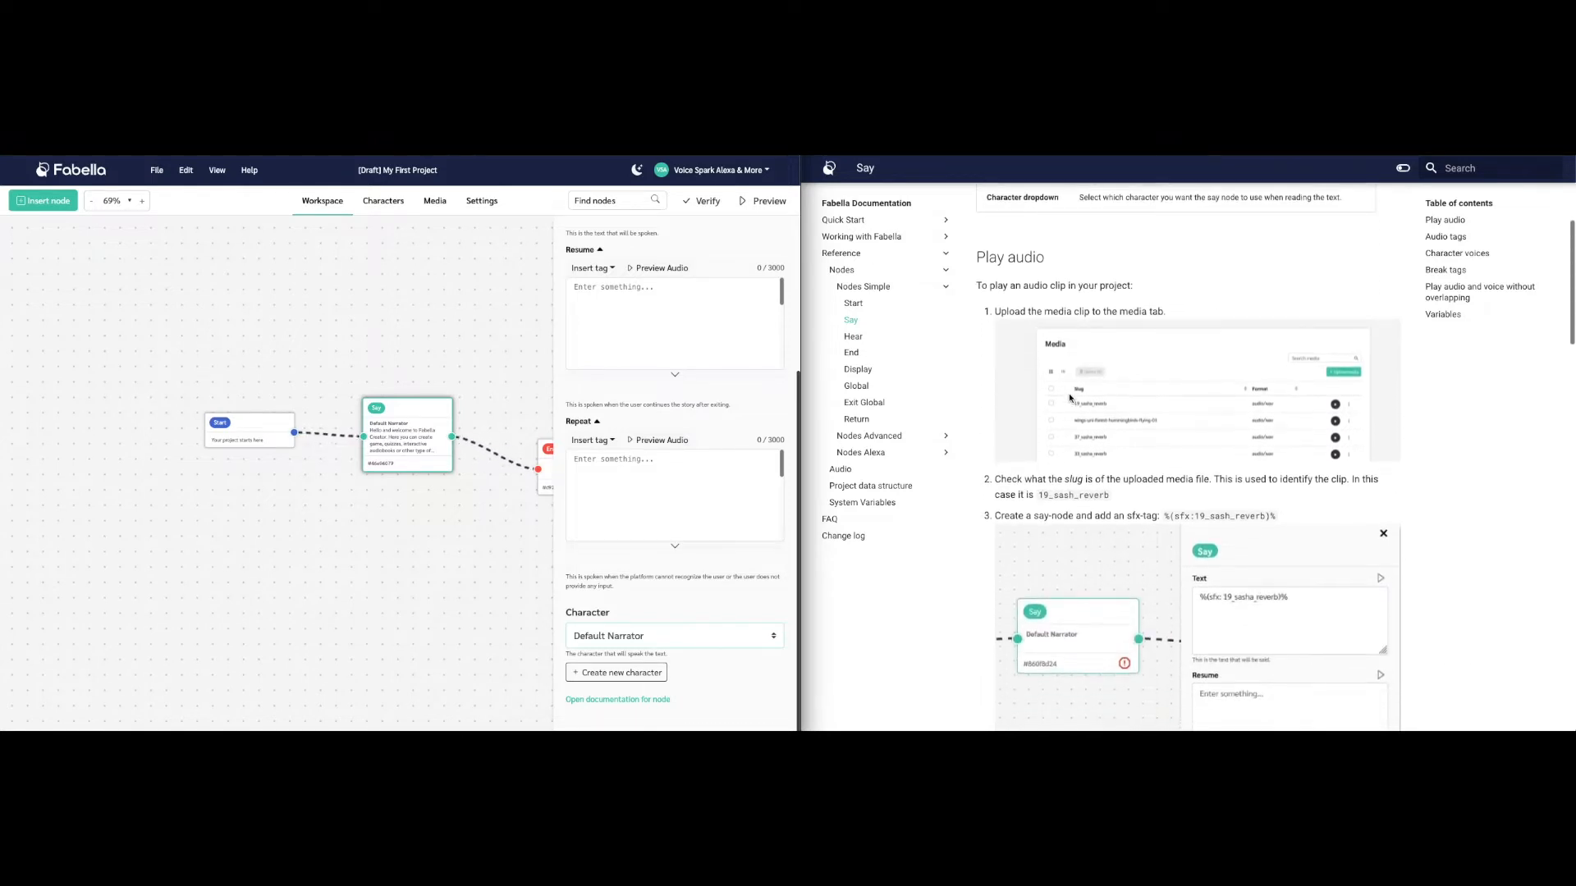
scroll(1070, 398, down, 2)
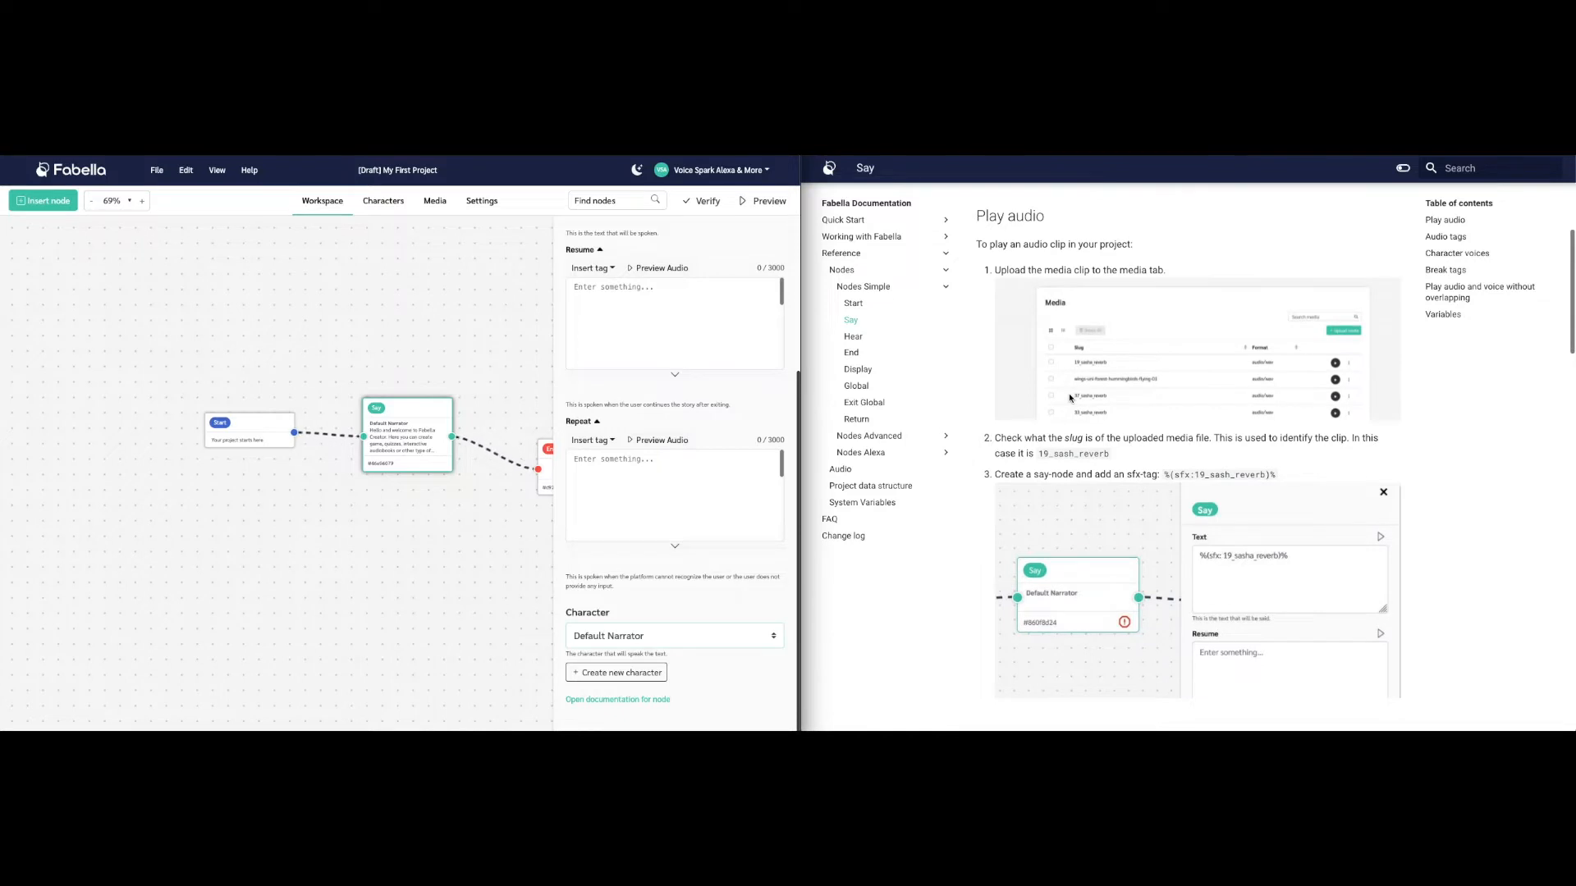
scroll(1069, 398, up, 1)
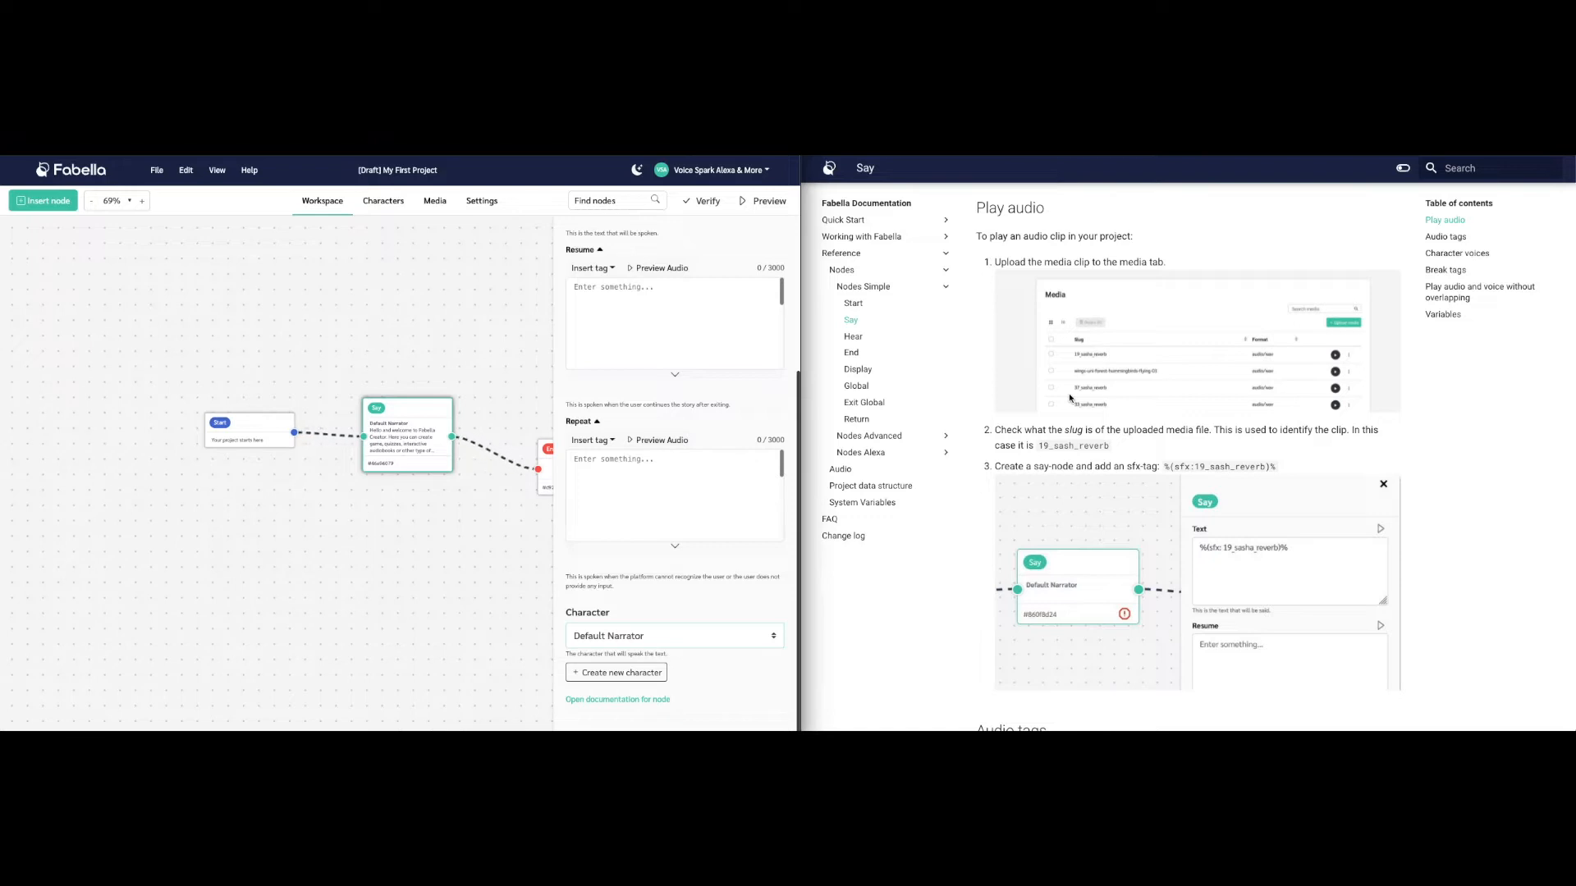
scroll(1070, 398, down, 4)
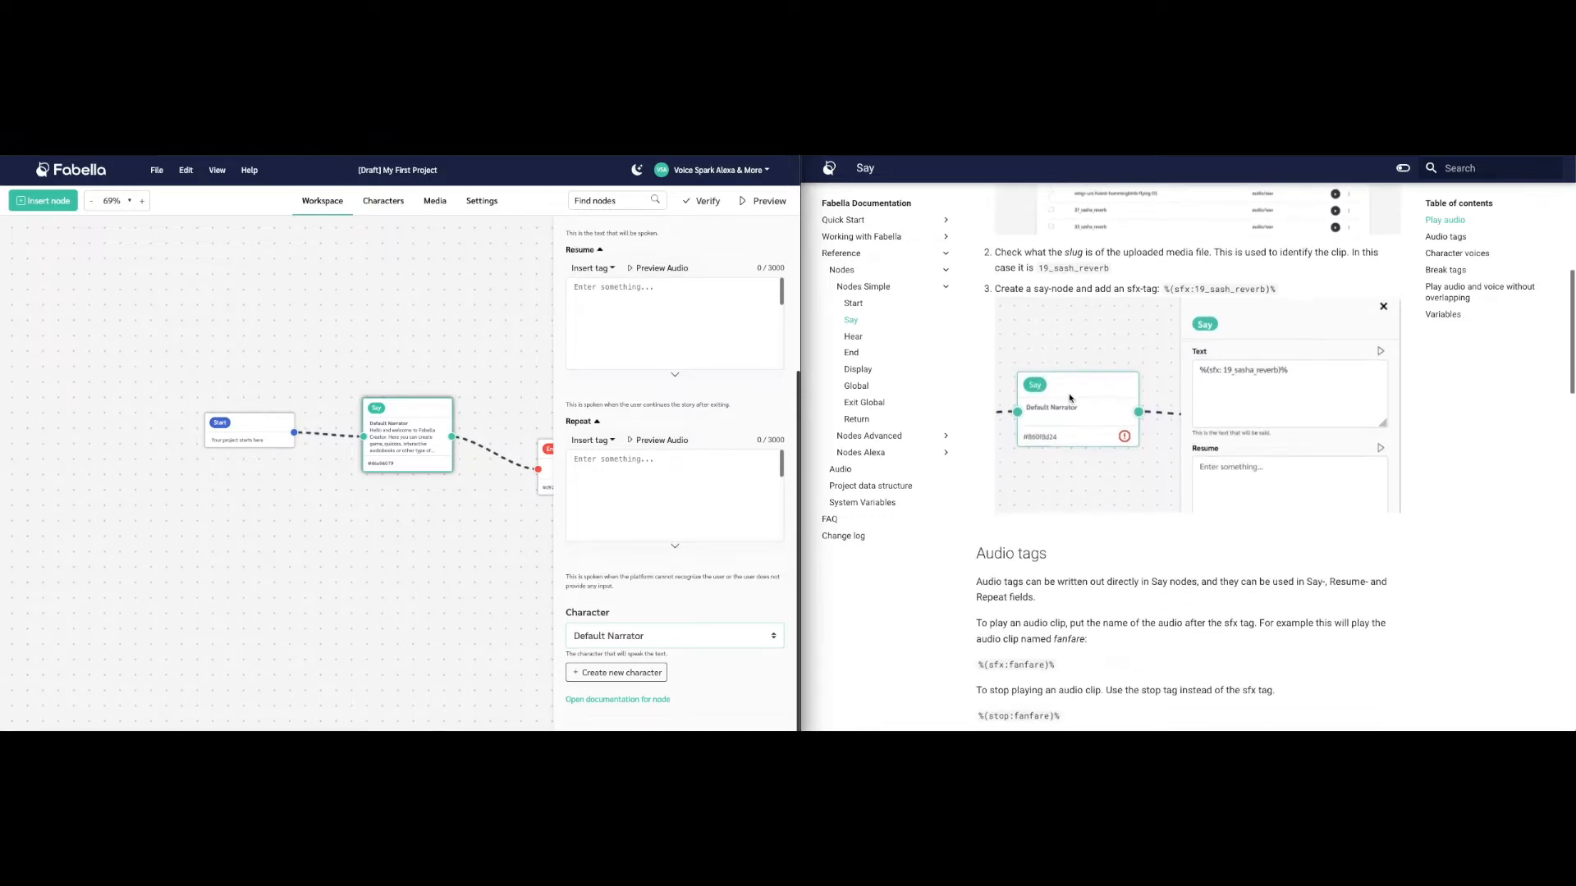
scroll(1069, 398, down, 2)
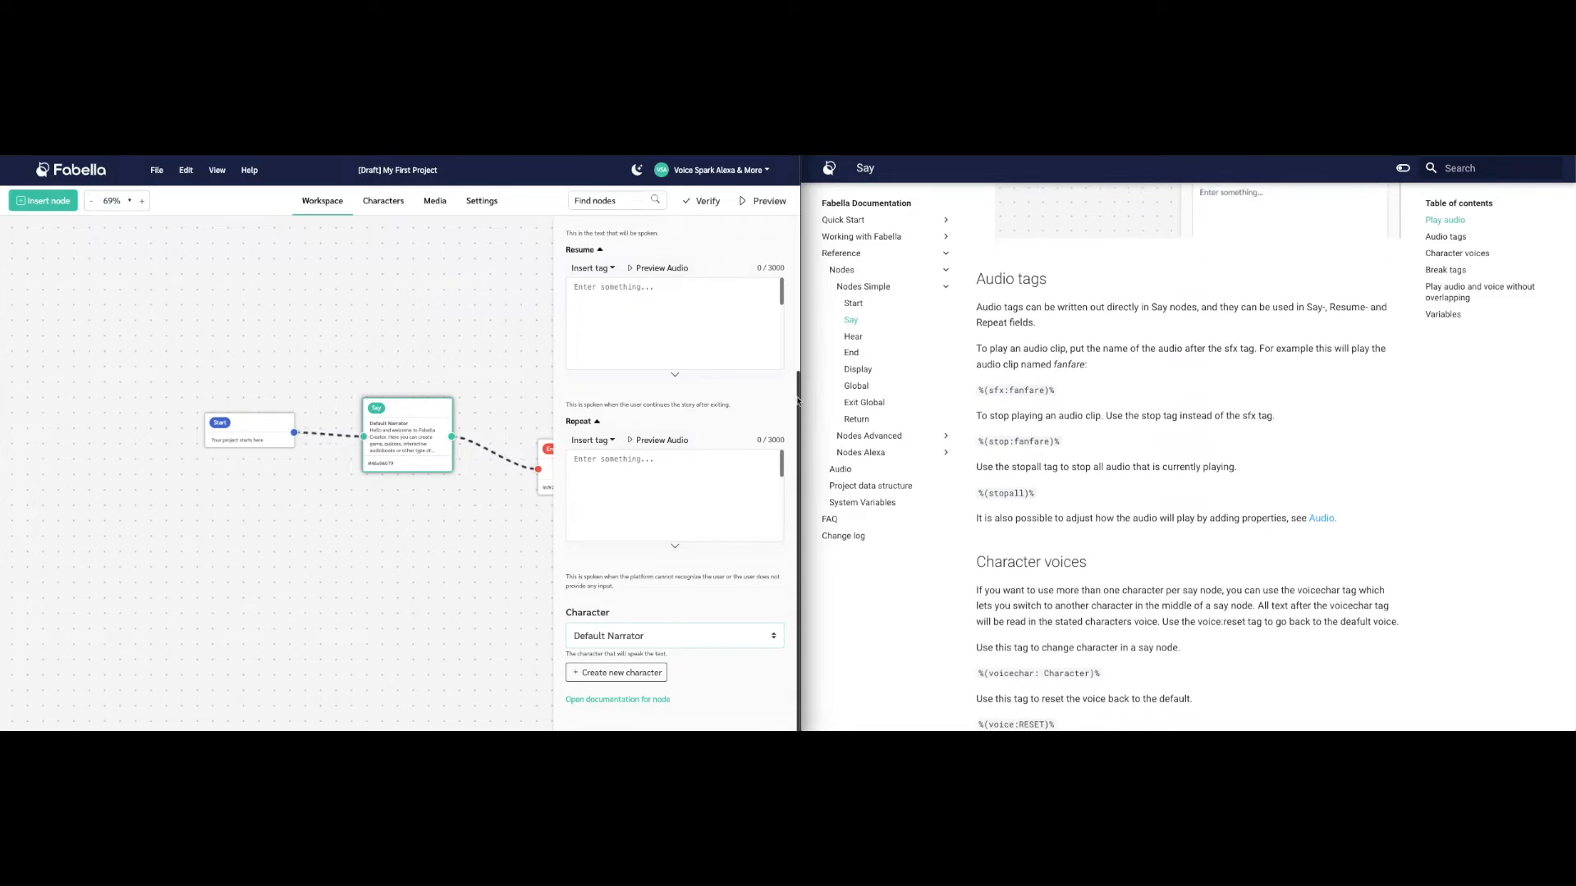
Review the tags that can be inserted in the Say node's main text and preview its audio, pausing the playback
scroll(590, 365, up, 3)
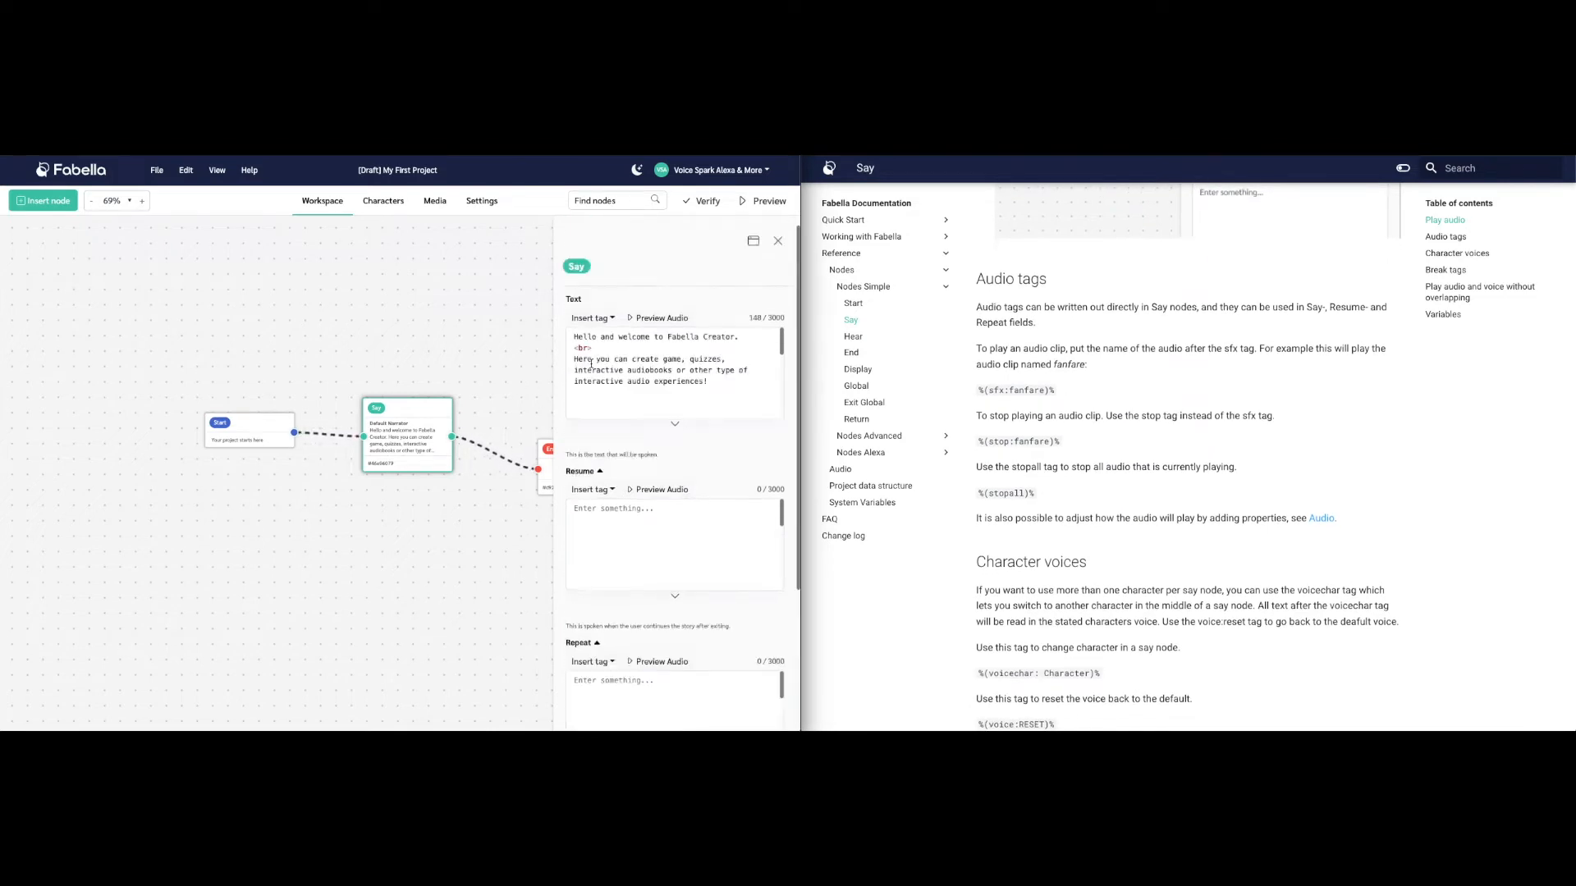
click(608, 319)
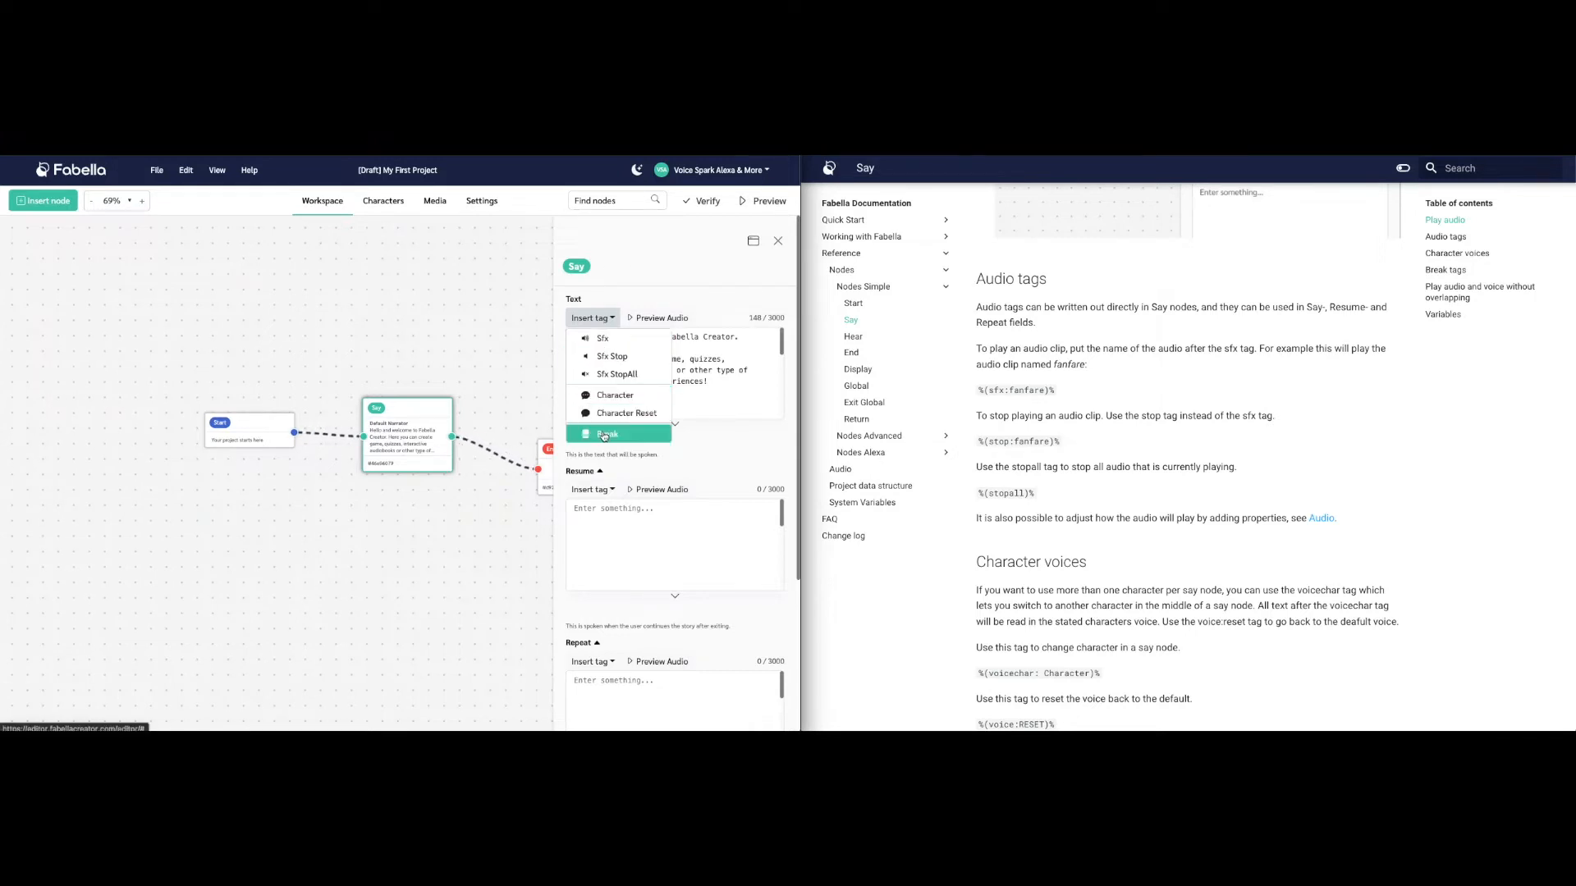
click(647, 293)
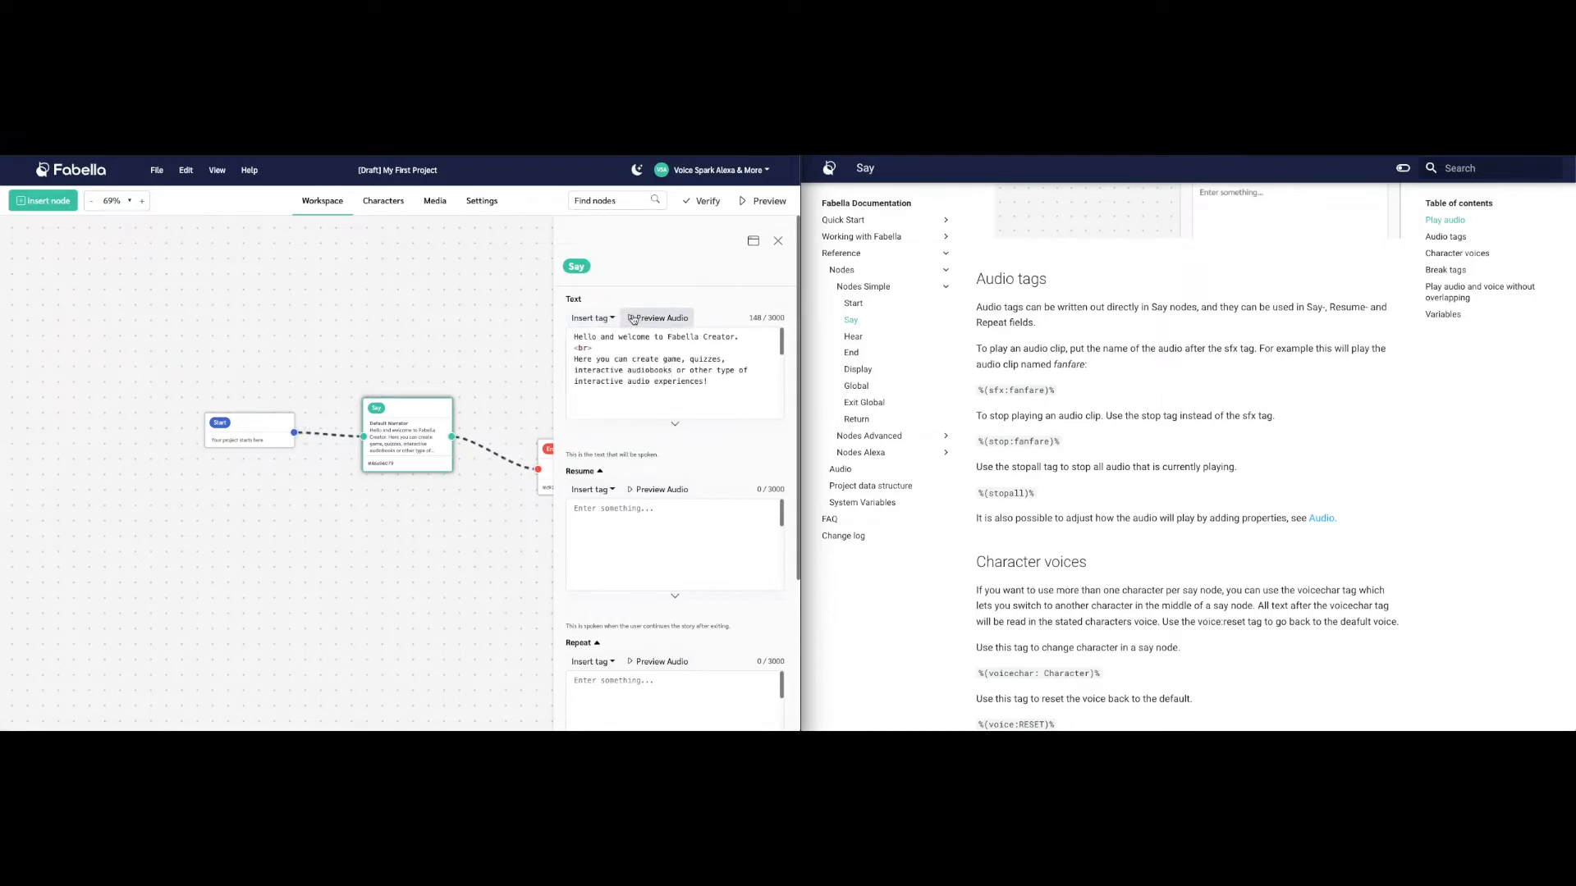
click(634, 319)
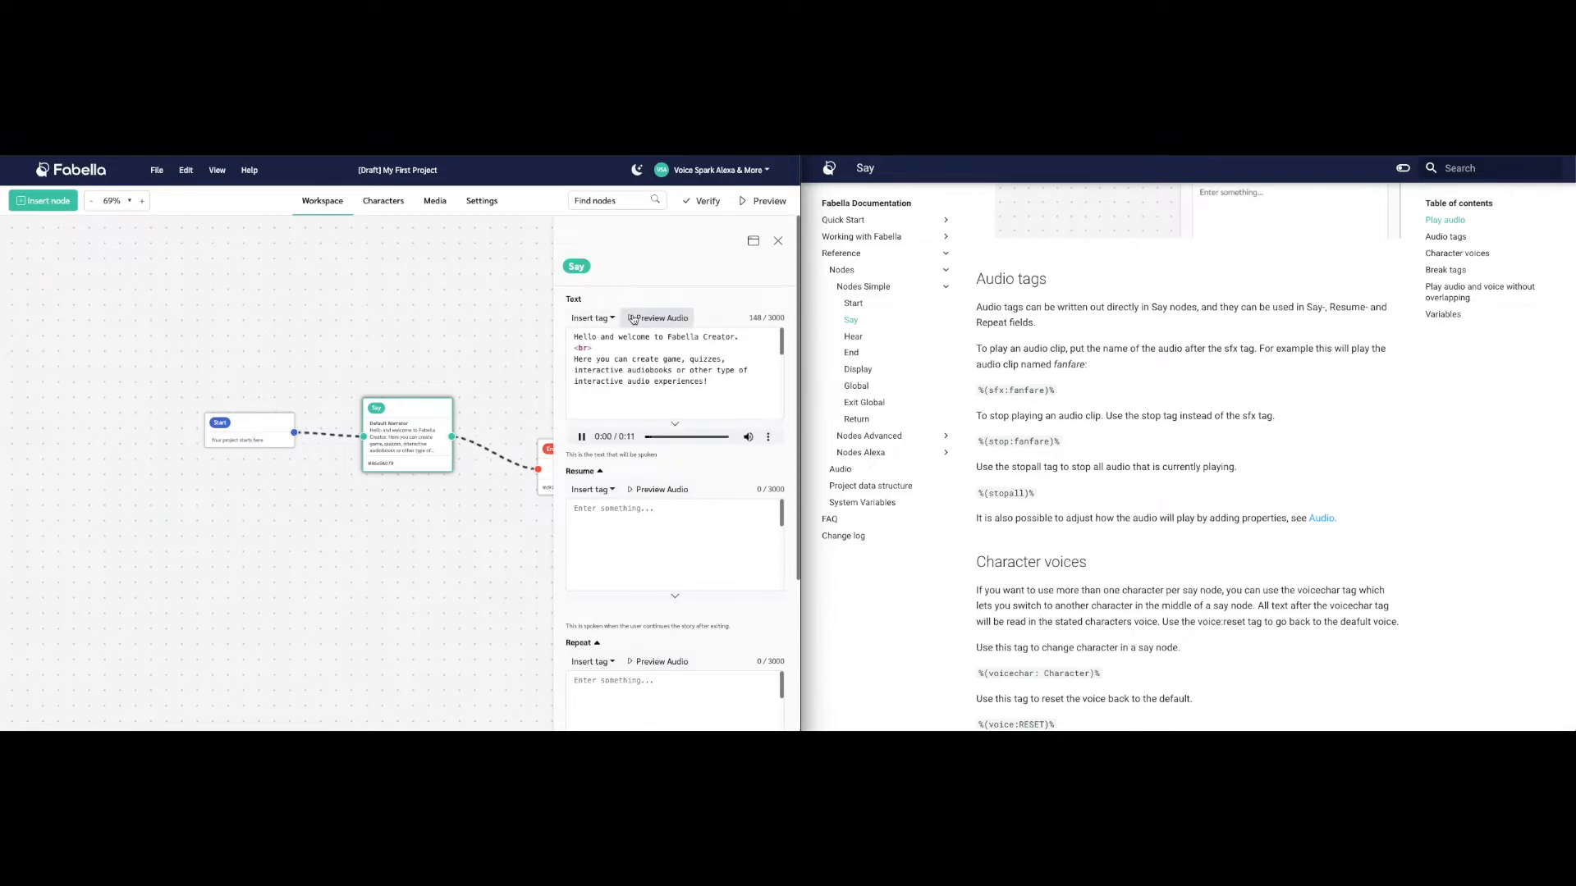
click(584, 438)
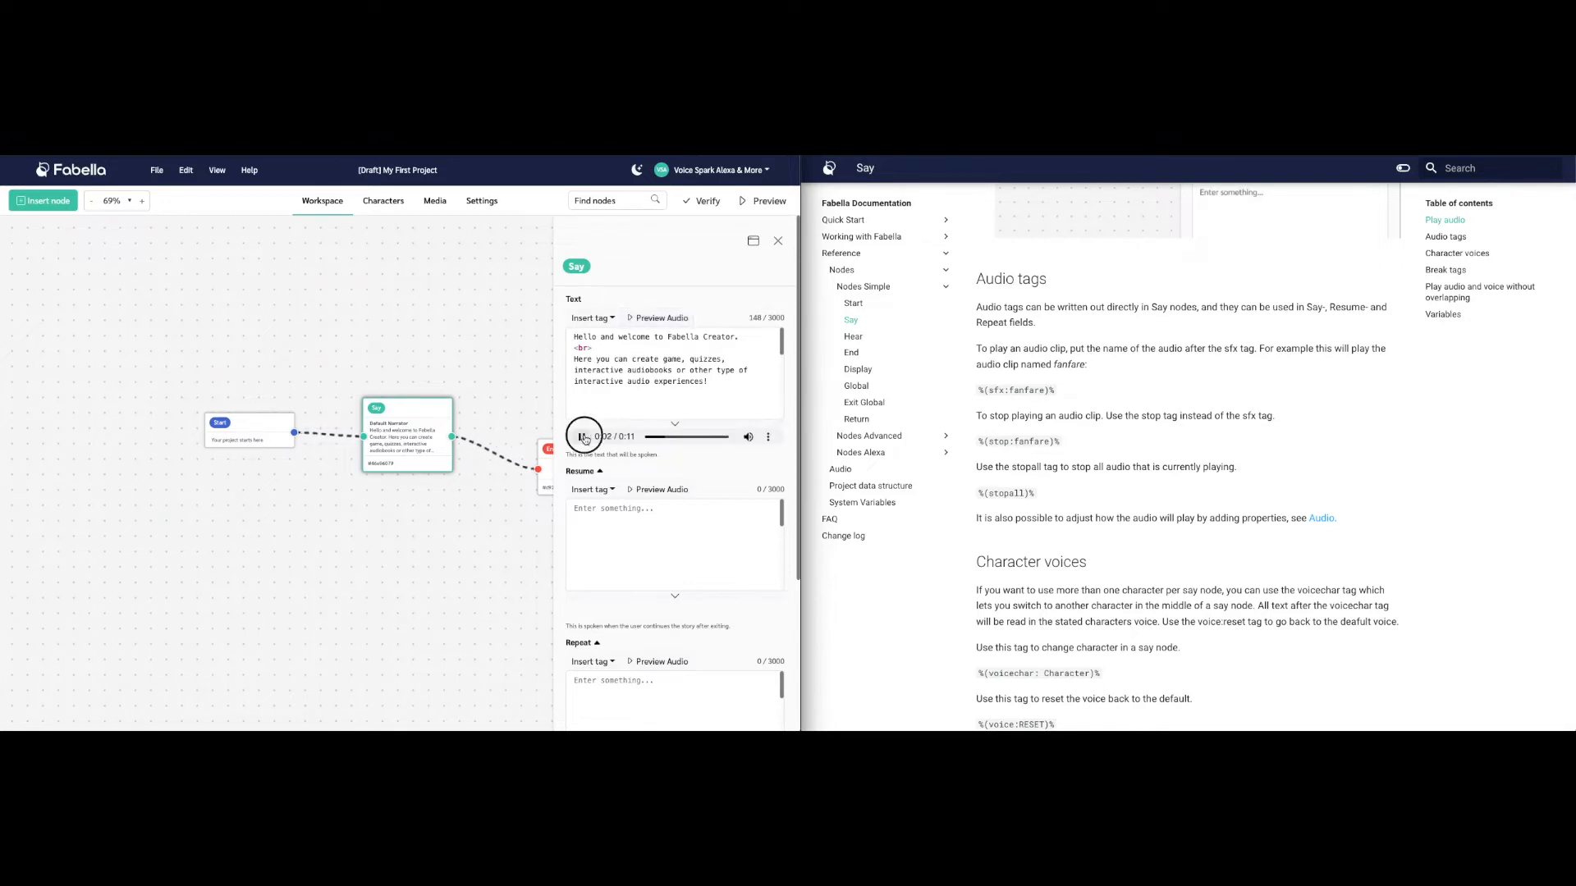
Read the Say node documentation on break tags, playing audio and voice without overlapping, and variables
scroll(1068, 566, down, 5)
scroll(1068, 566, down, 3)
scroll(1051, 476, down, 1)
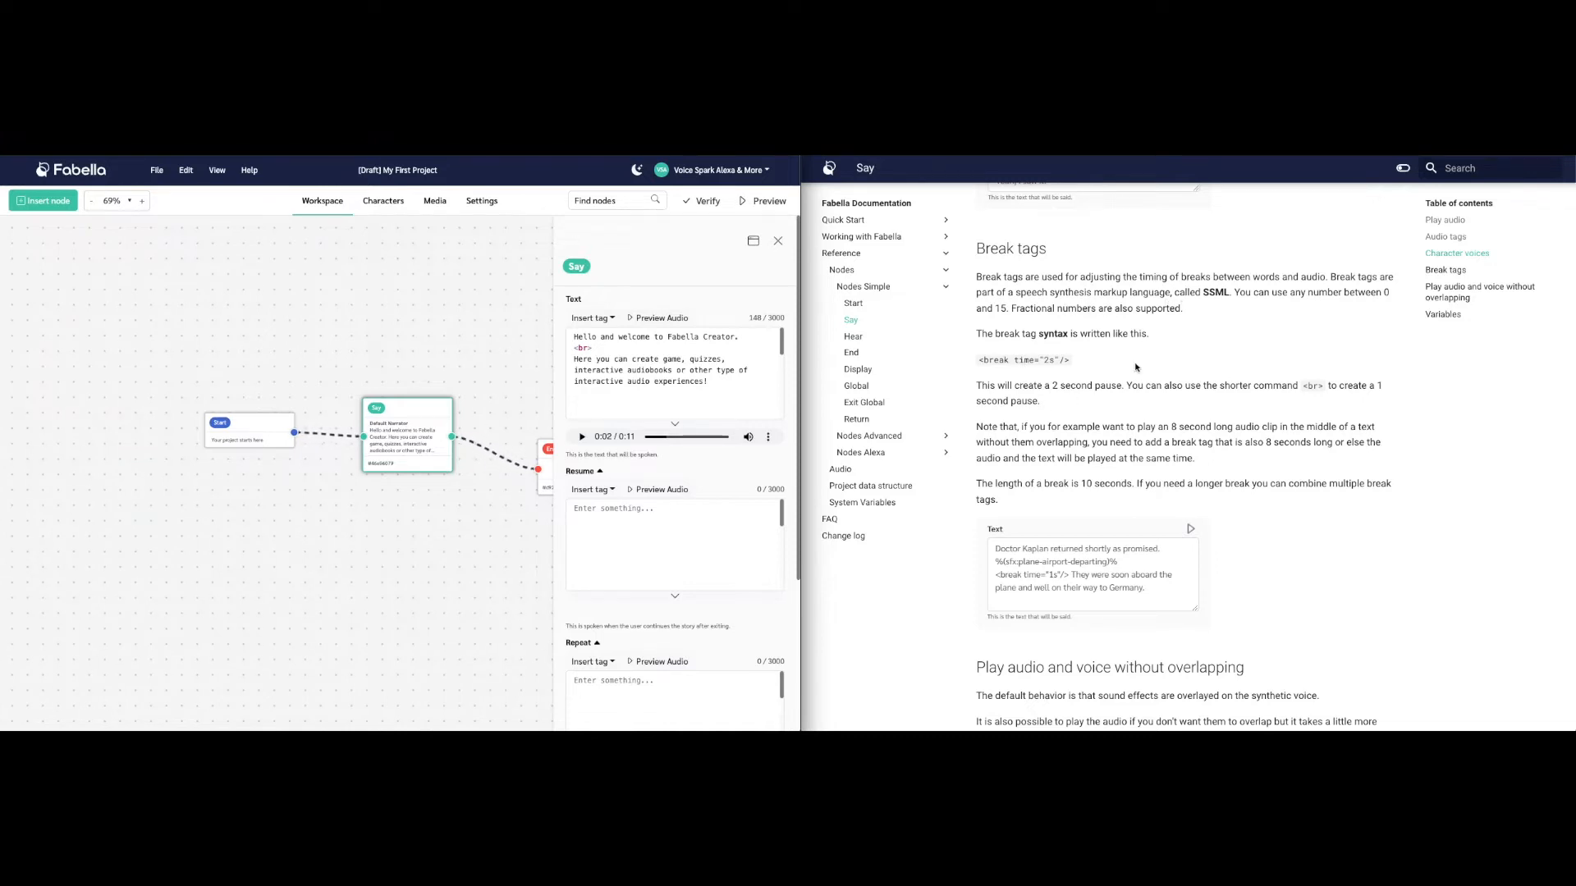
scroll(1135, 385, down, 1)
scroll(1127, 404, down, 3)
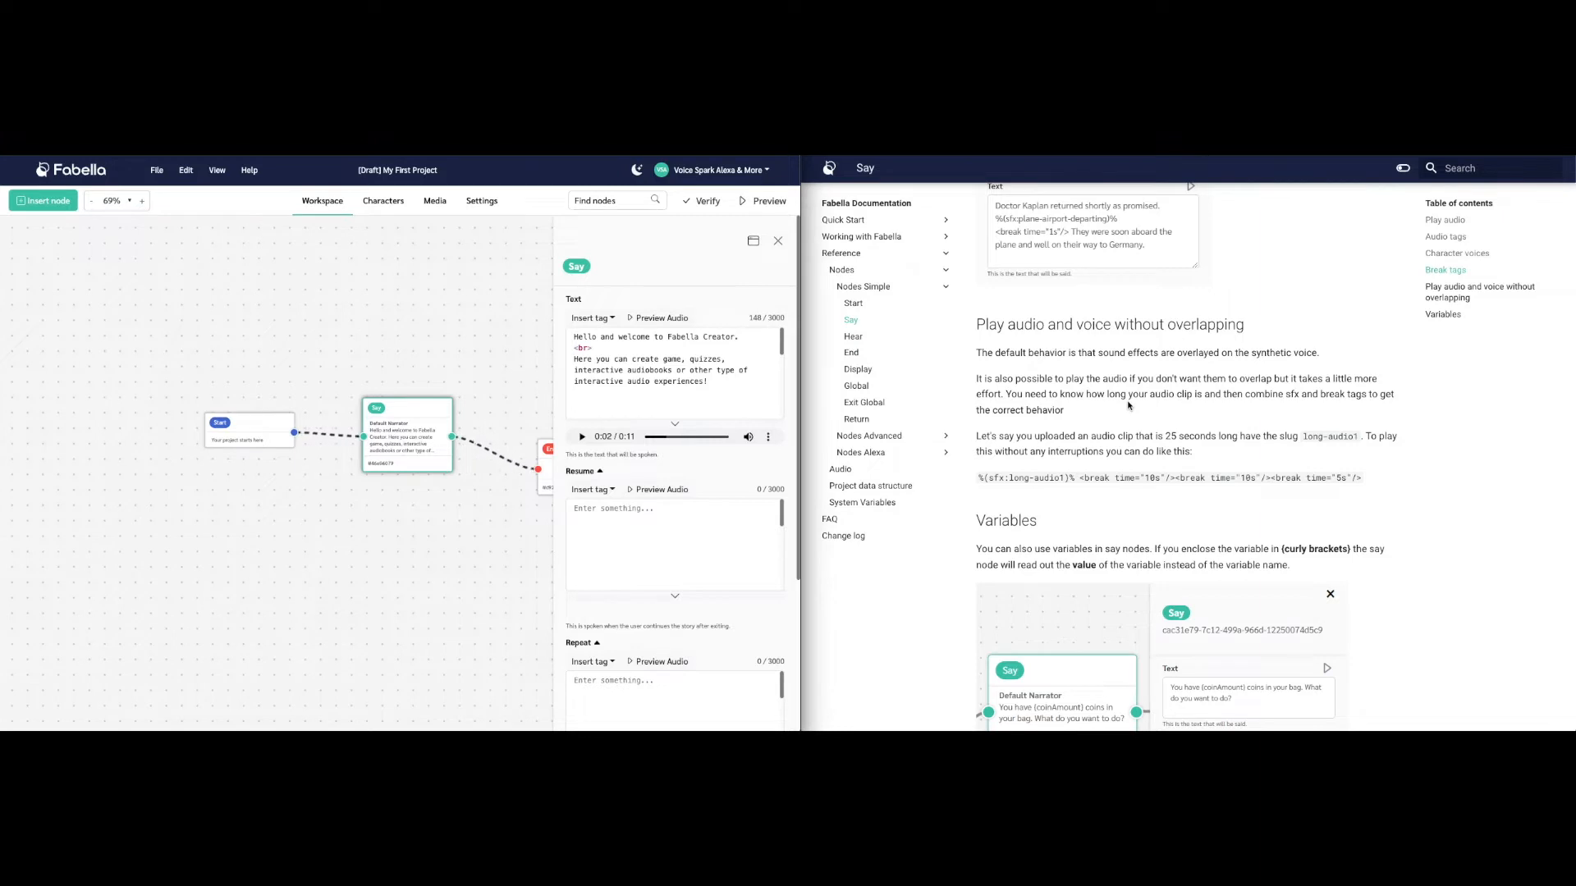
scroll(1155, 413, down, 1)
scroll(1156, 414, down, 4)
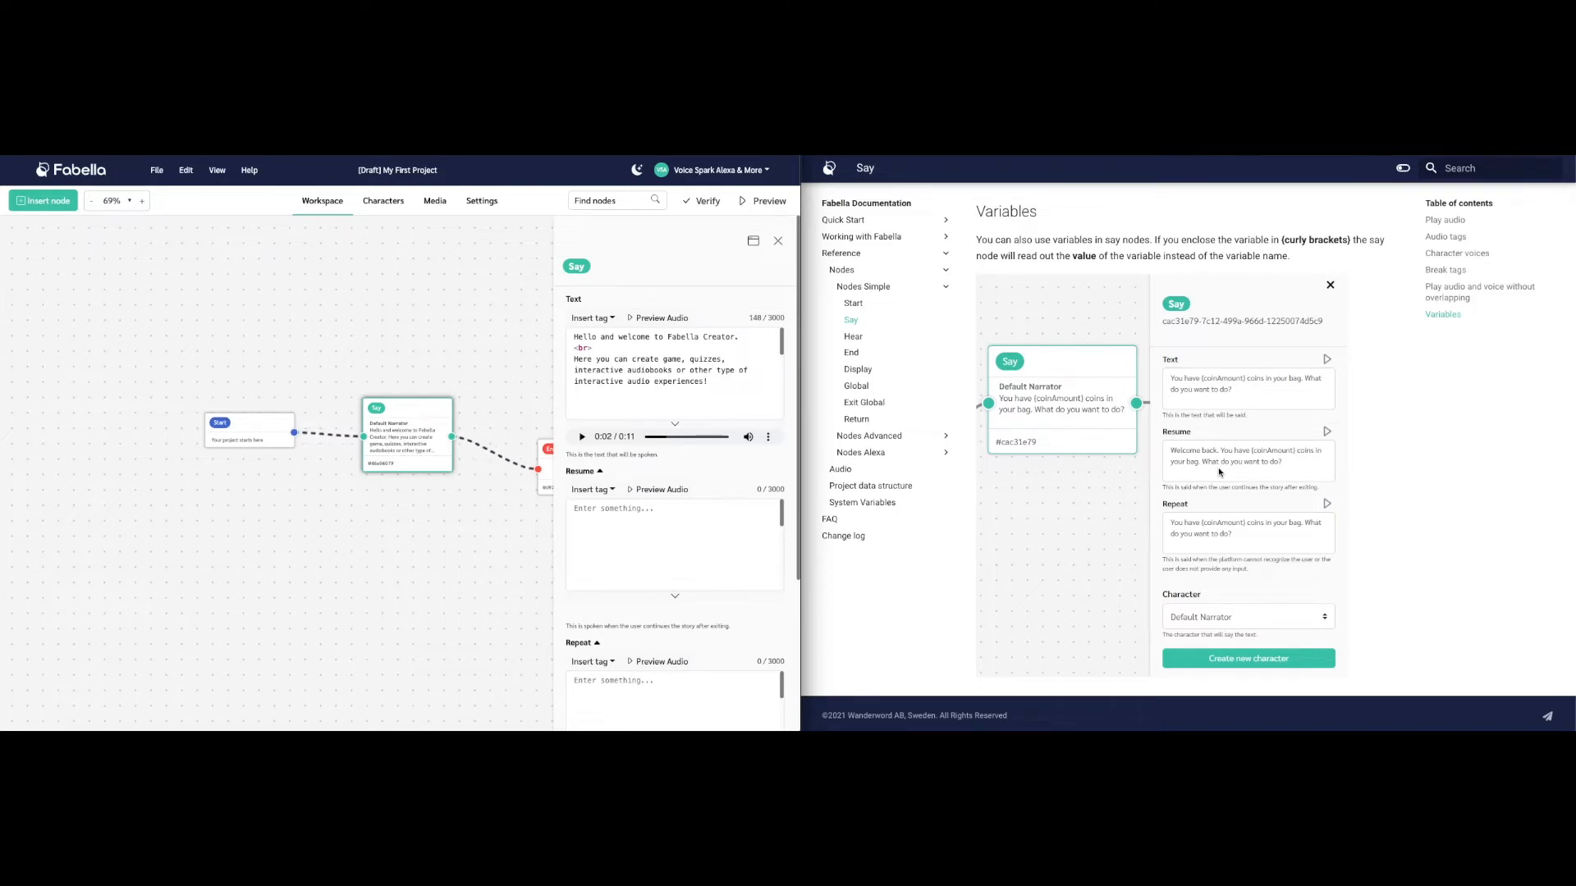
Open the Hear node's documentation page and move the Start and Say nodes away from the End node to make room
click(851, 337)
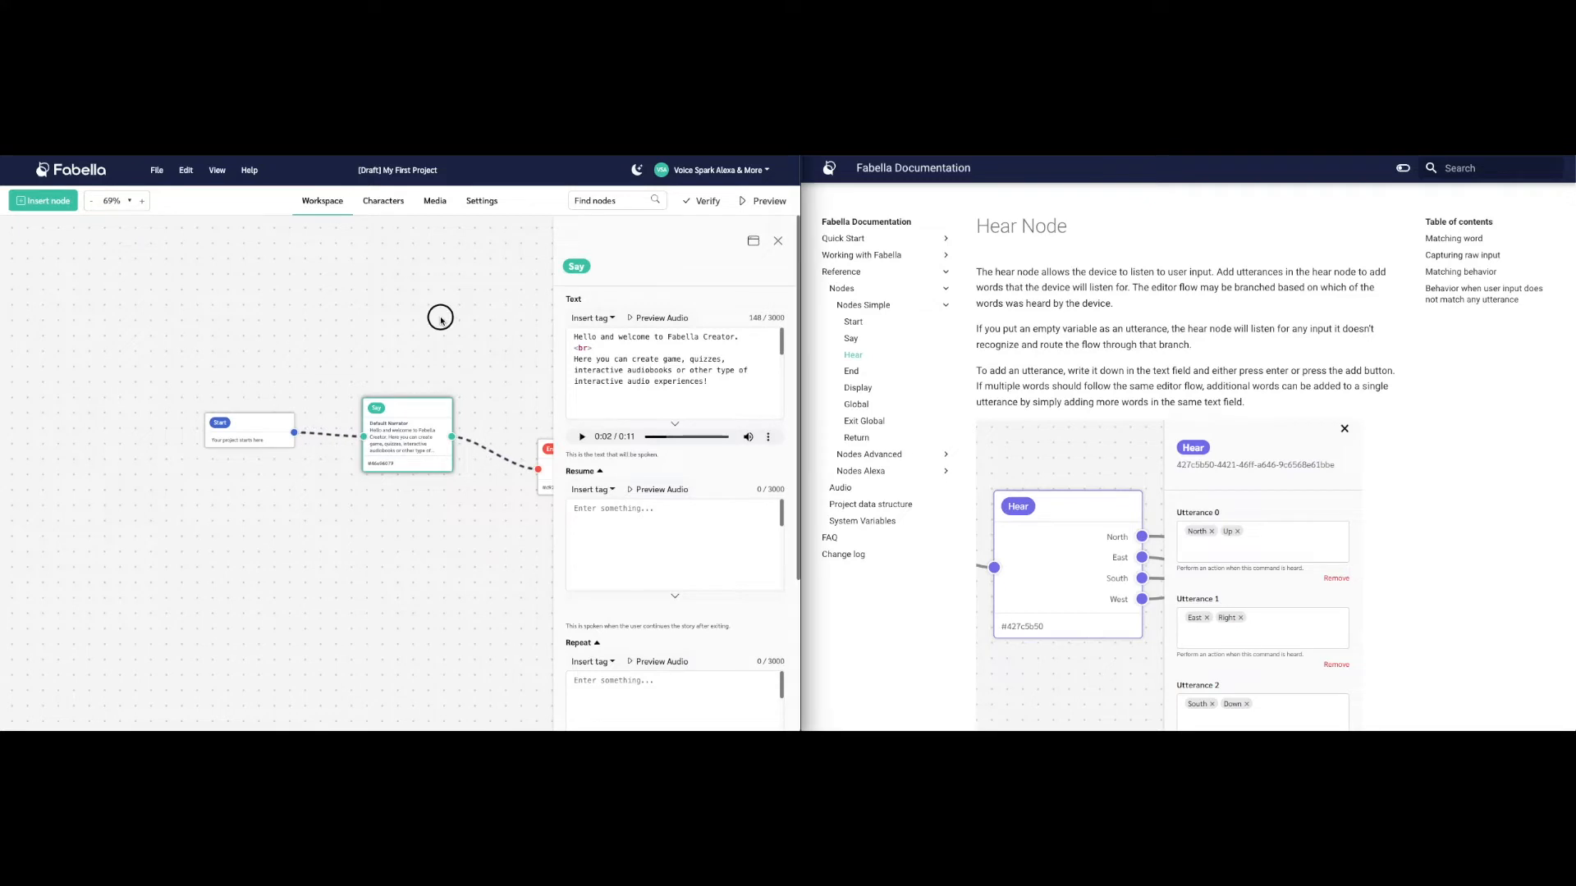
click(777, 241)
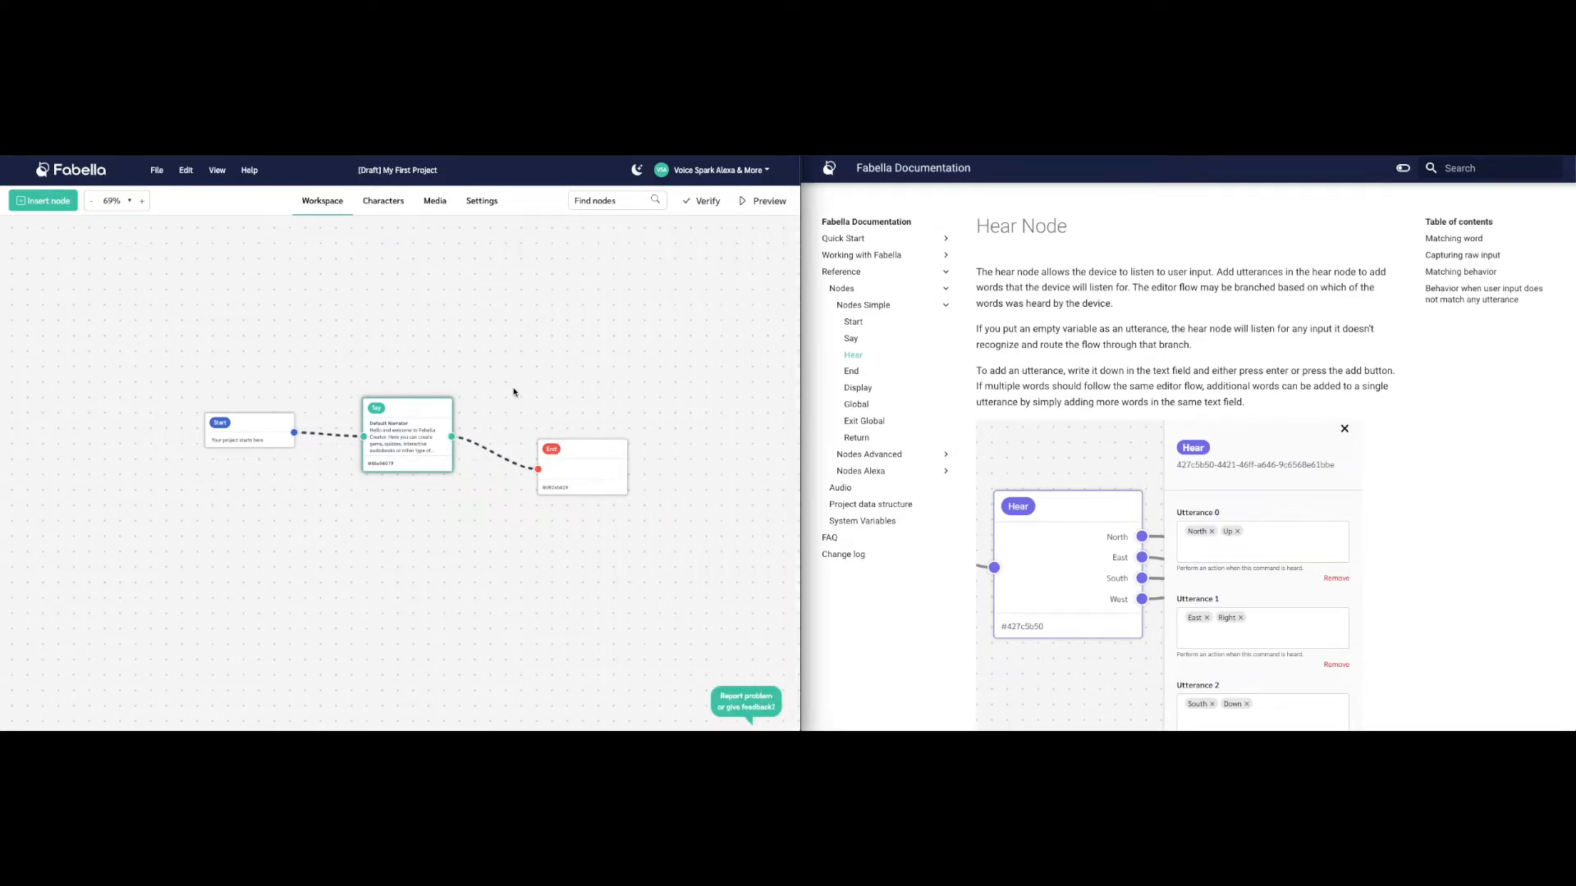
drag(268, 426, 162, 419)
drag(410, 413, 267, 399)
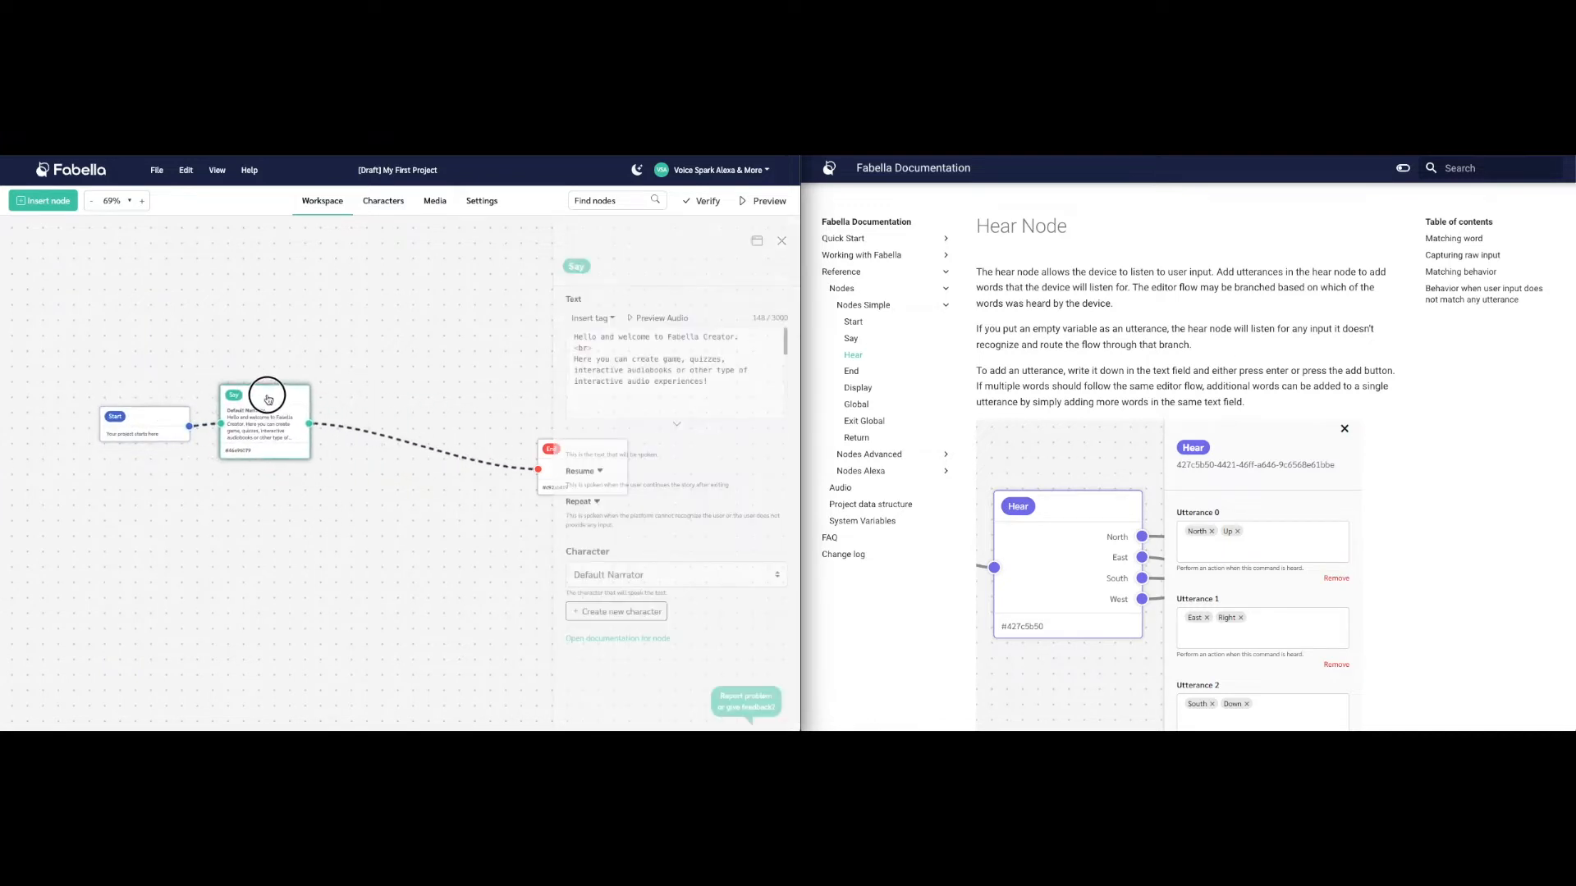
Insert a Hear node in the workspace between the Say node and the End node
right_click(395, 363)
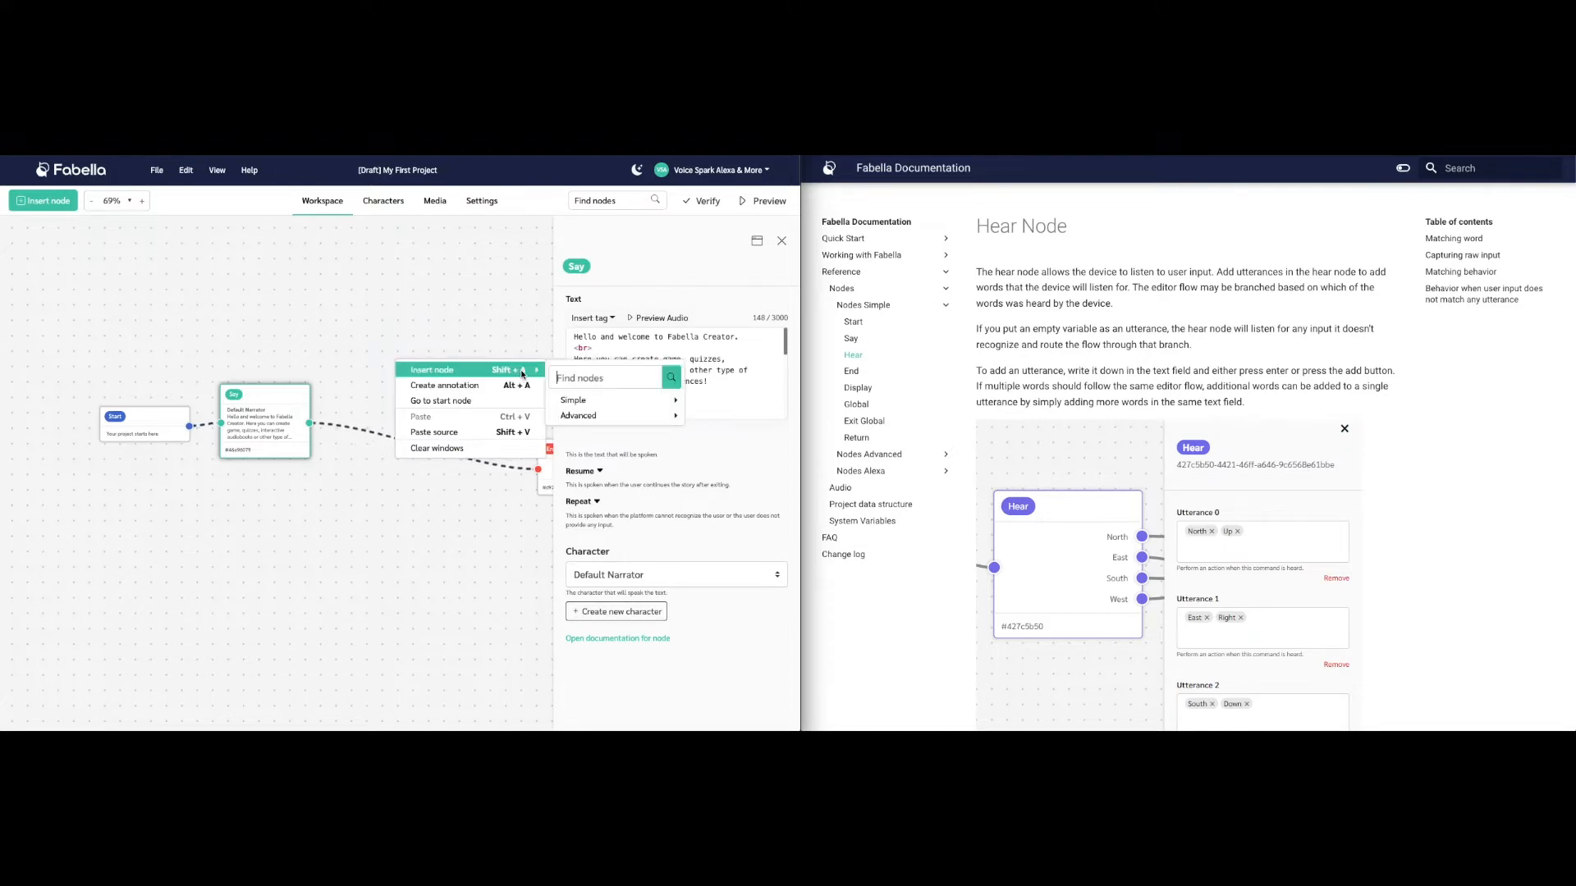
mouse_move(526, 370)
mouse_move(624, 399)
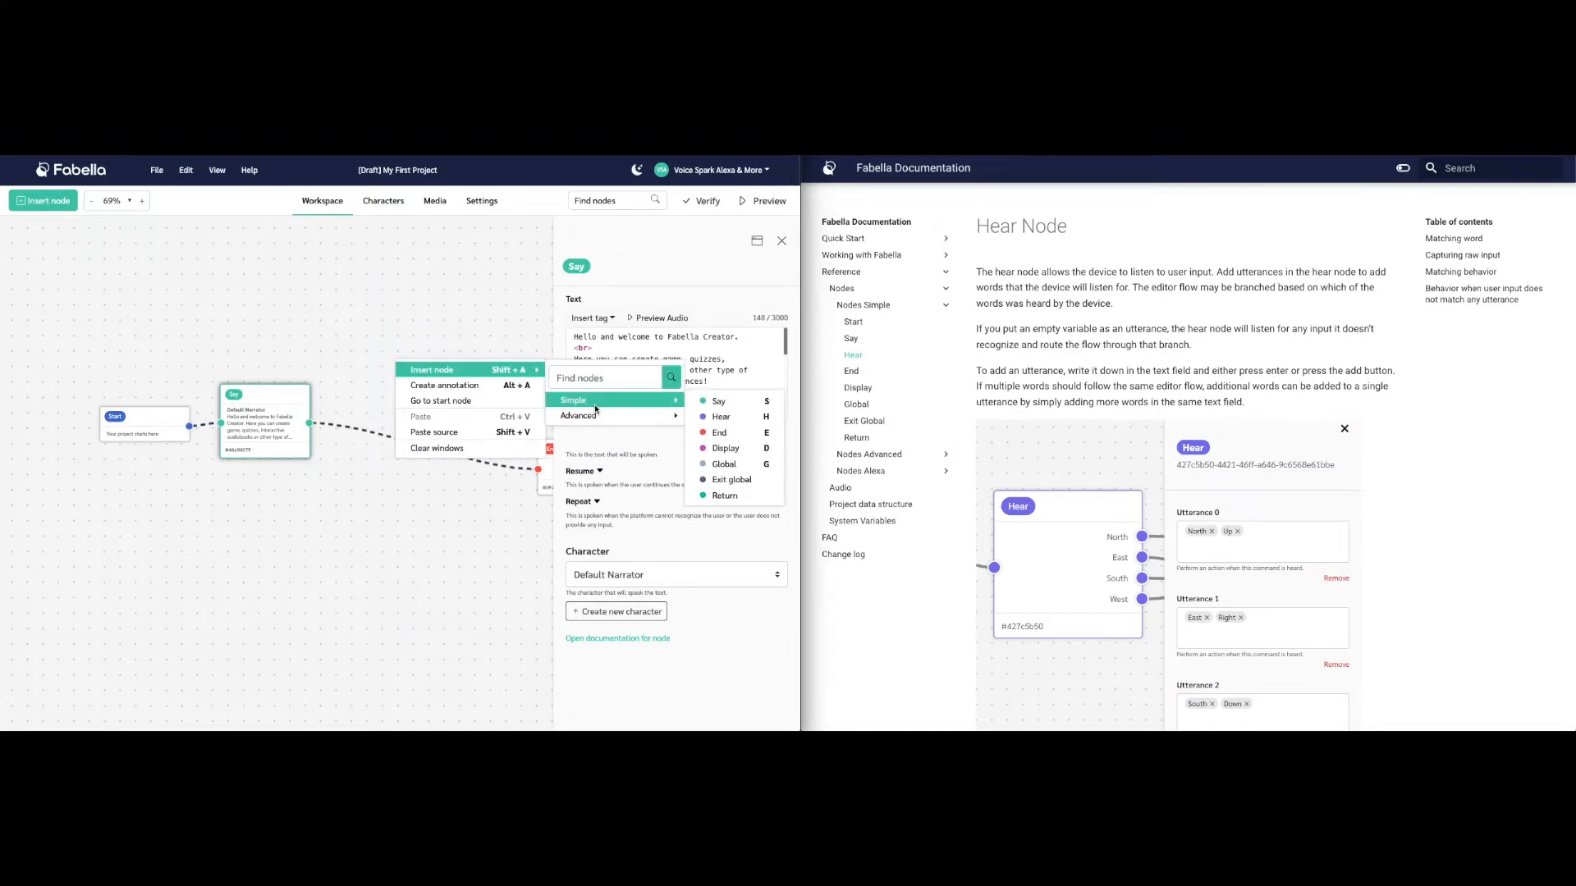
click(722, 418)
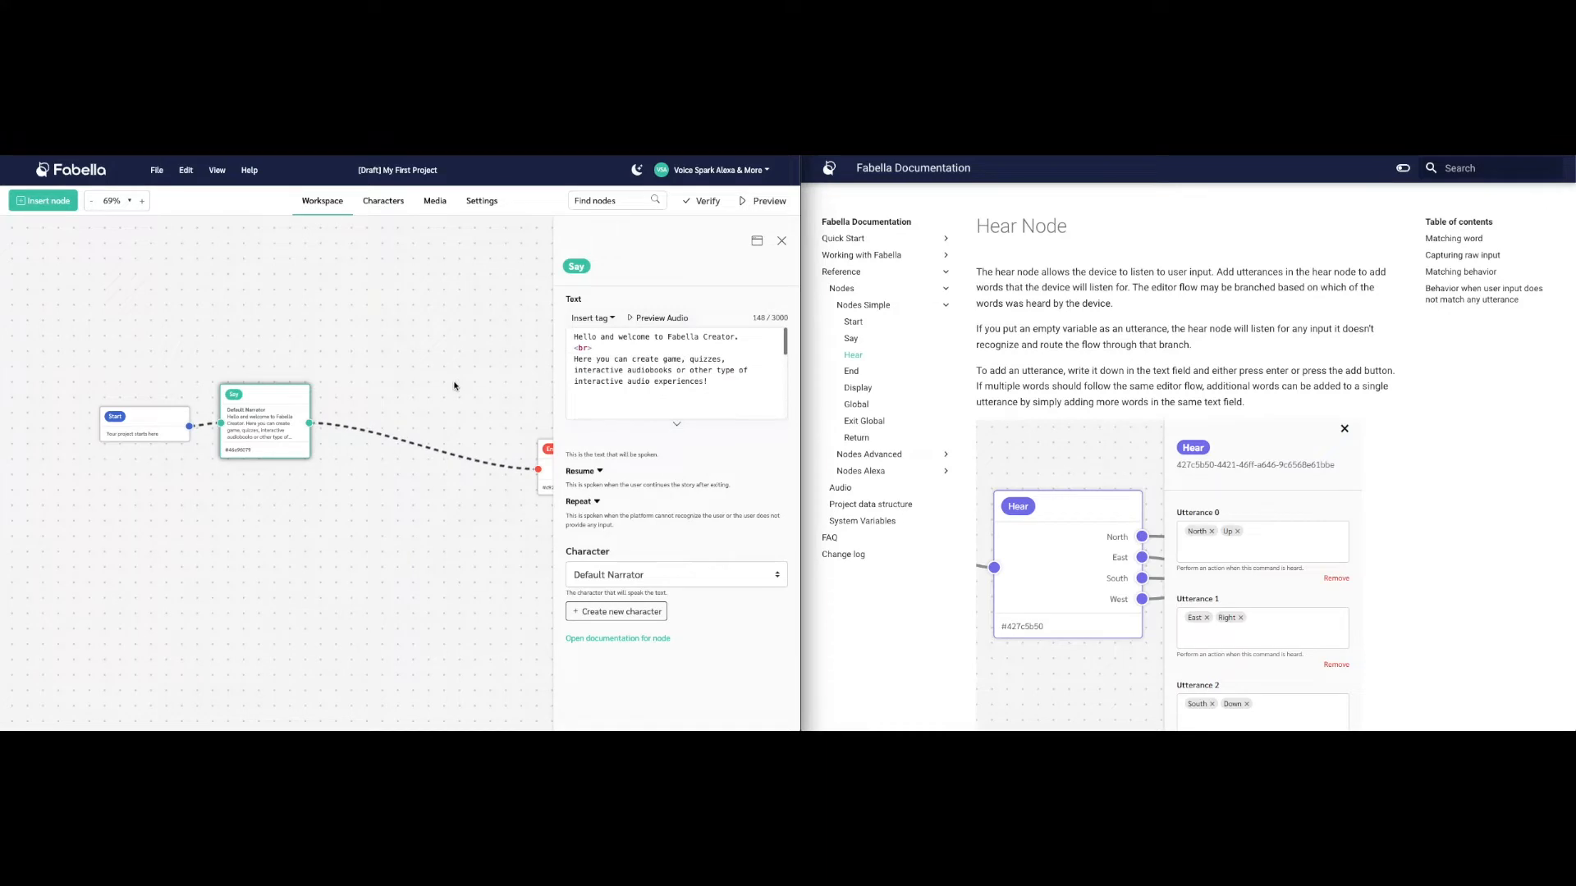
click(781, 243)
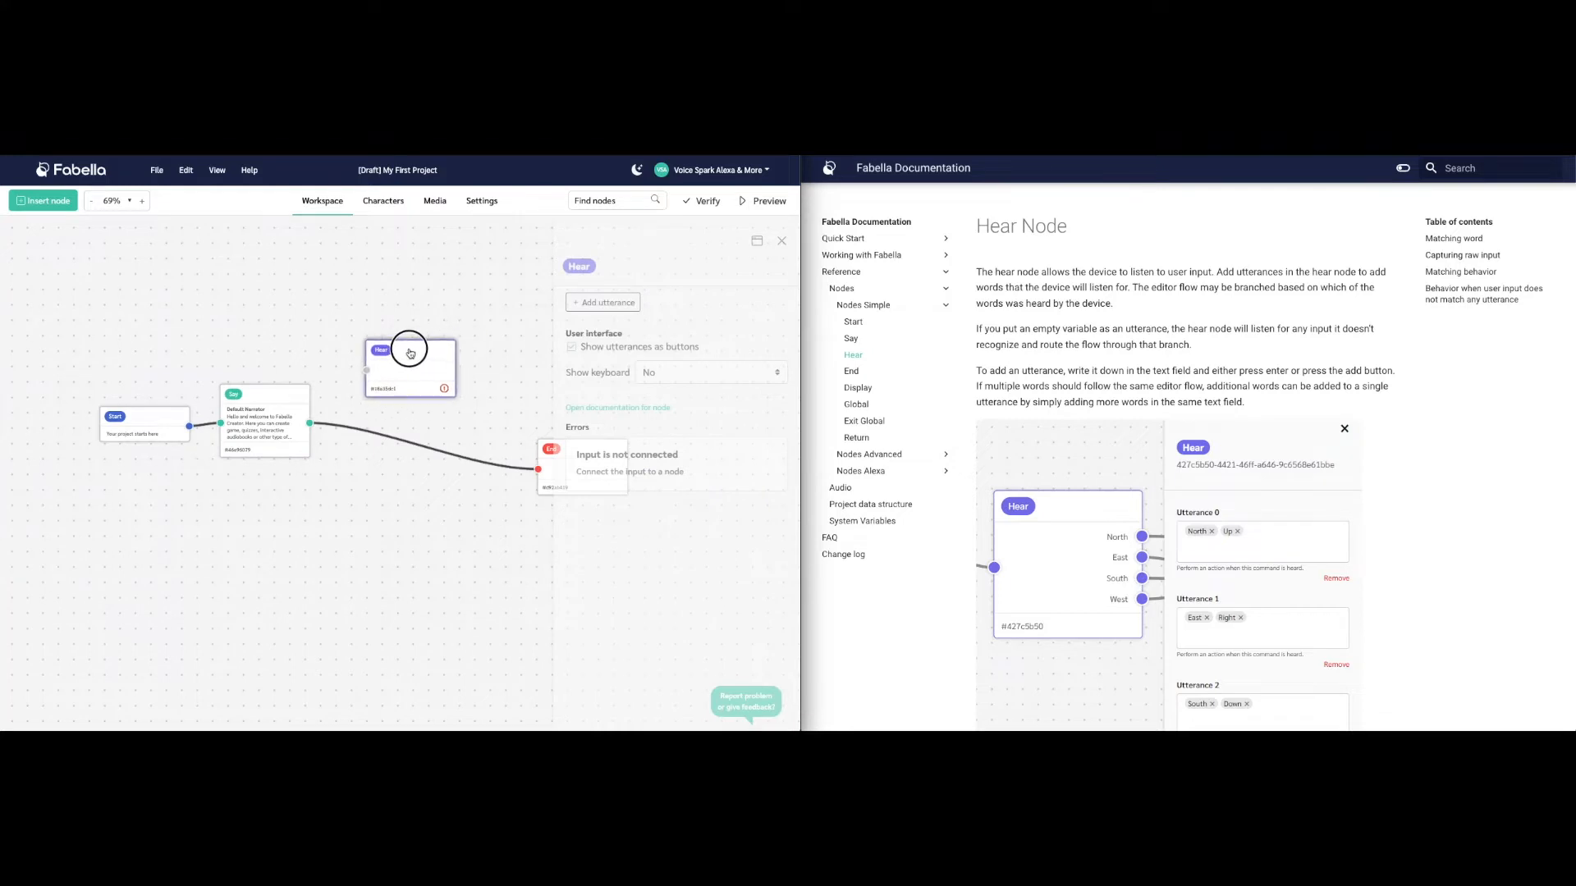
click(422, 346)
Reroute the Say node's output from the End node to the Hear node and place the Hear node beside the Say node
drag(537, 469, 377, 362)
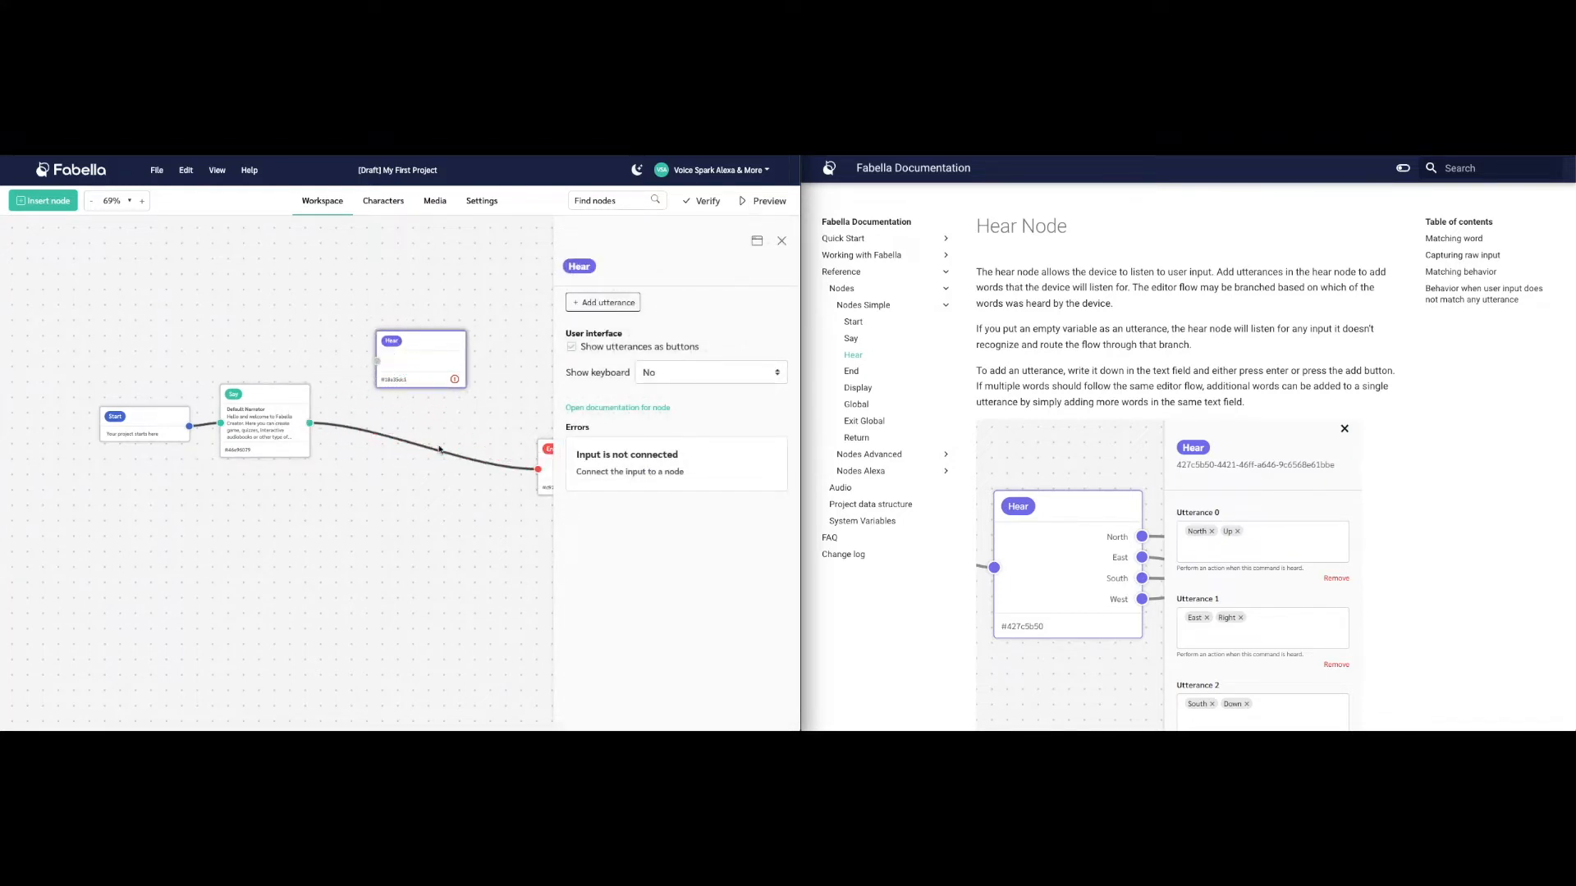
click(331, 420)
drag(311, 424, 445, 316)
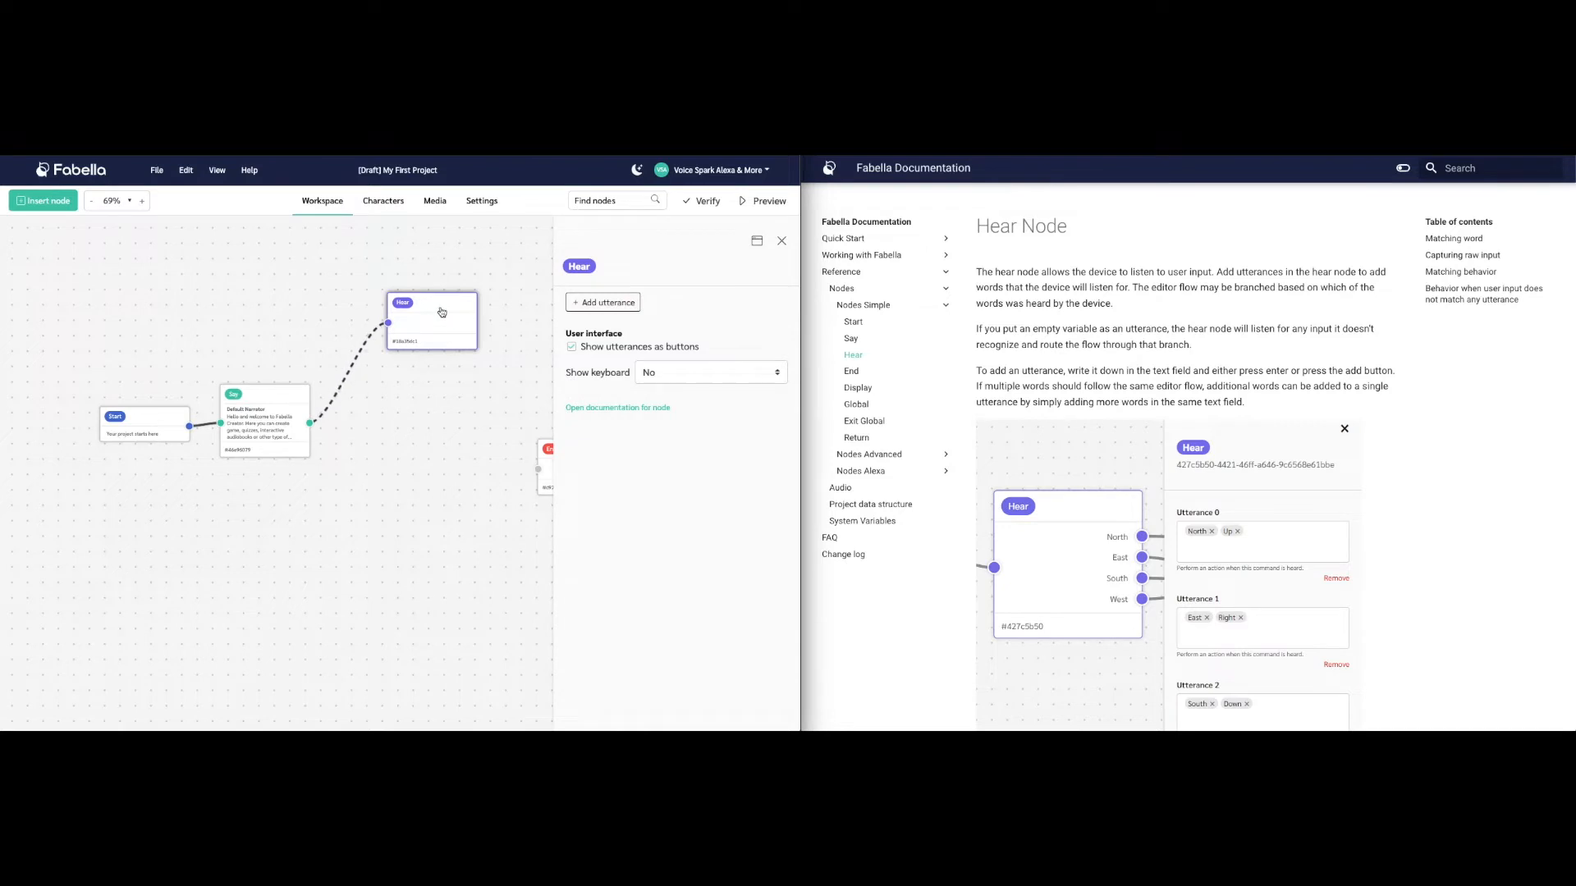
drag(441, 312, 411, 416)
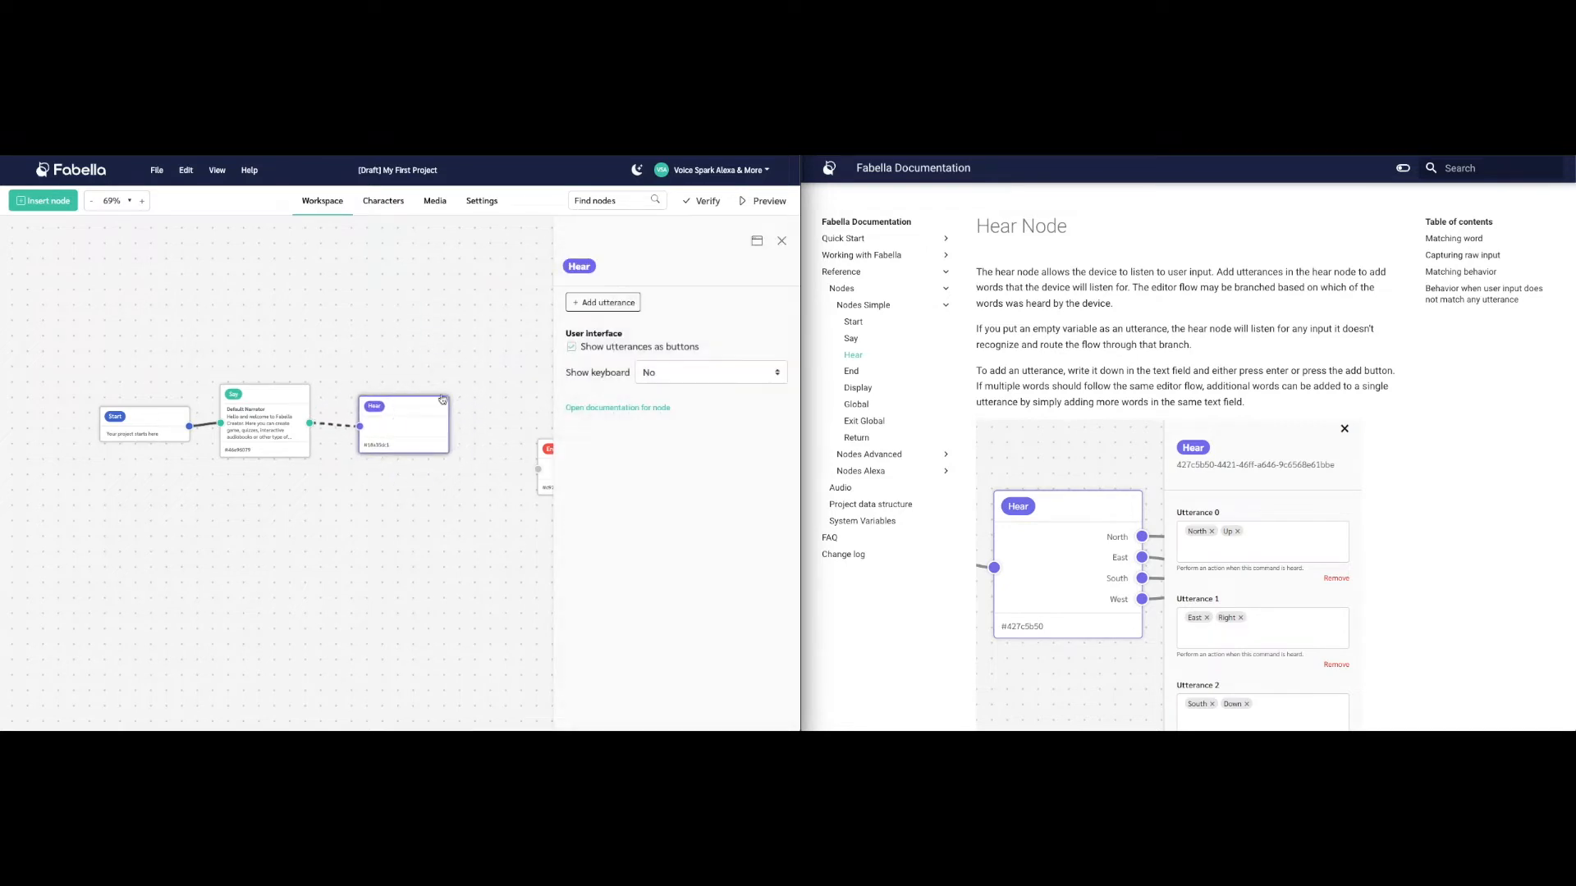
Add two separate utterances, Left and Right, to the Hear node
click(600, 304)
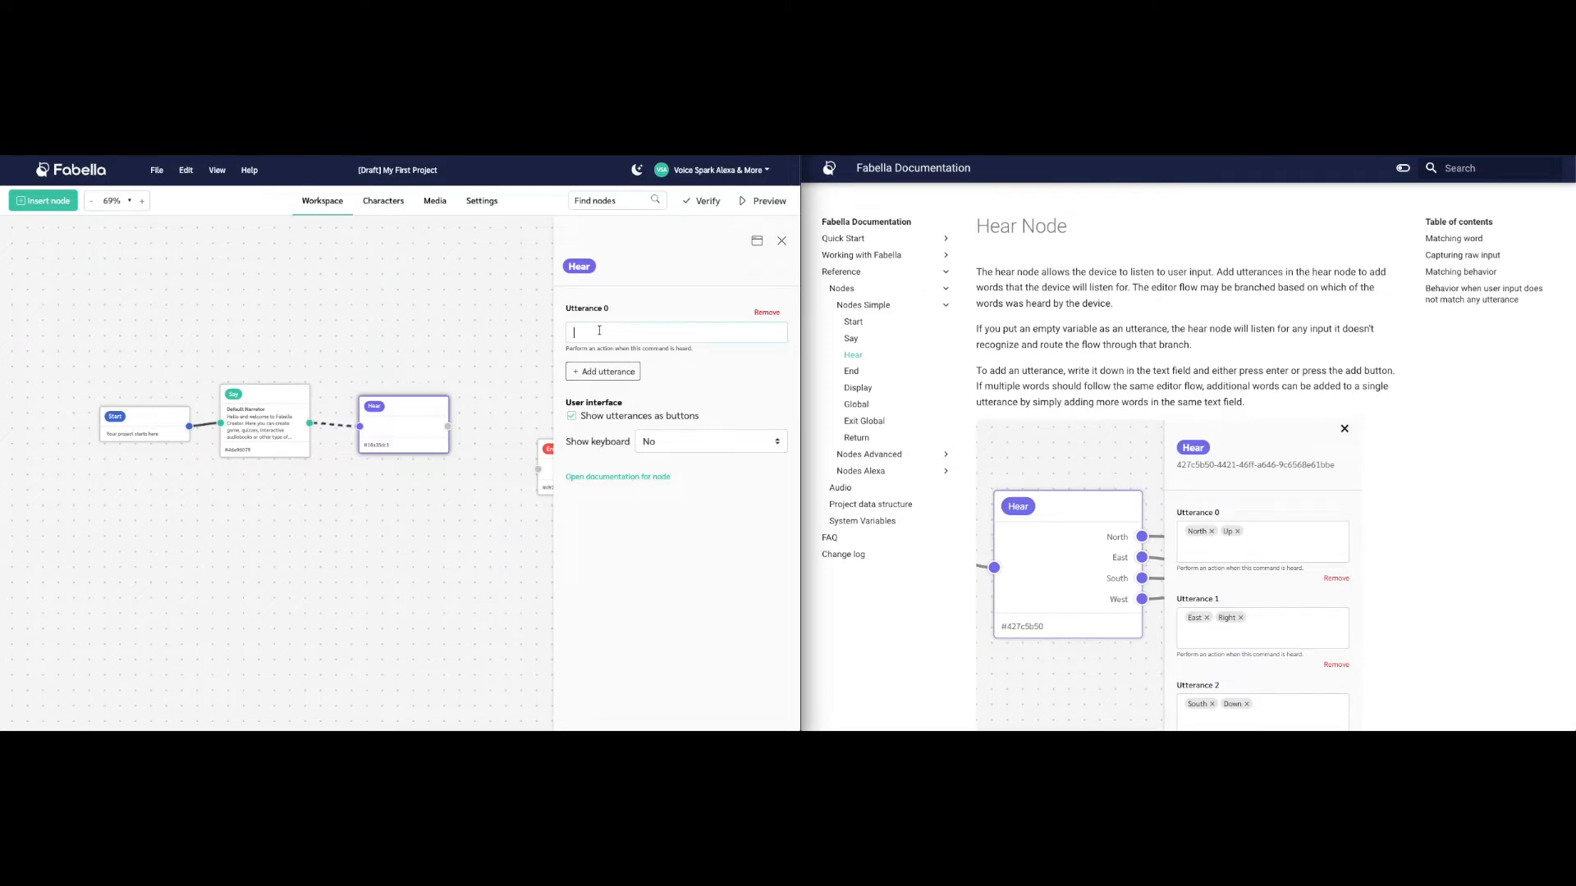
scroll(1268, 589, down, 3)
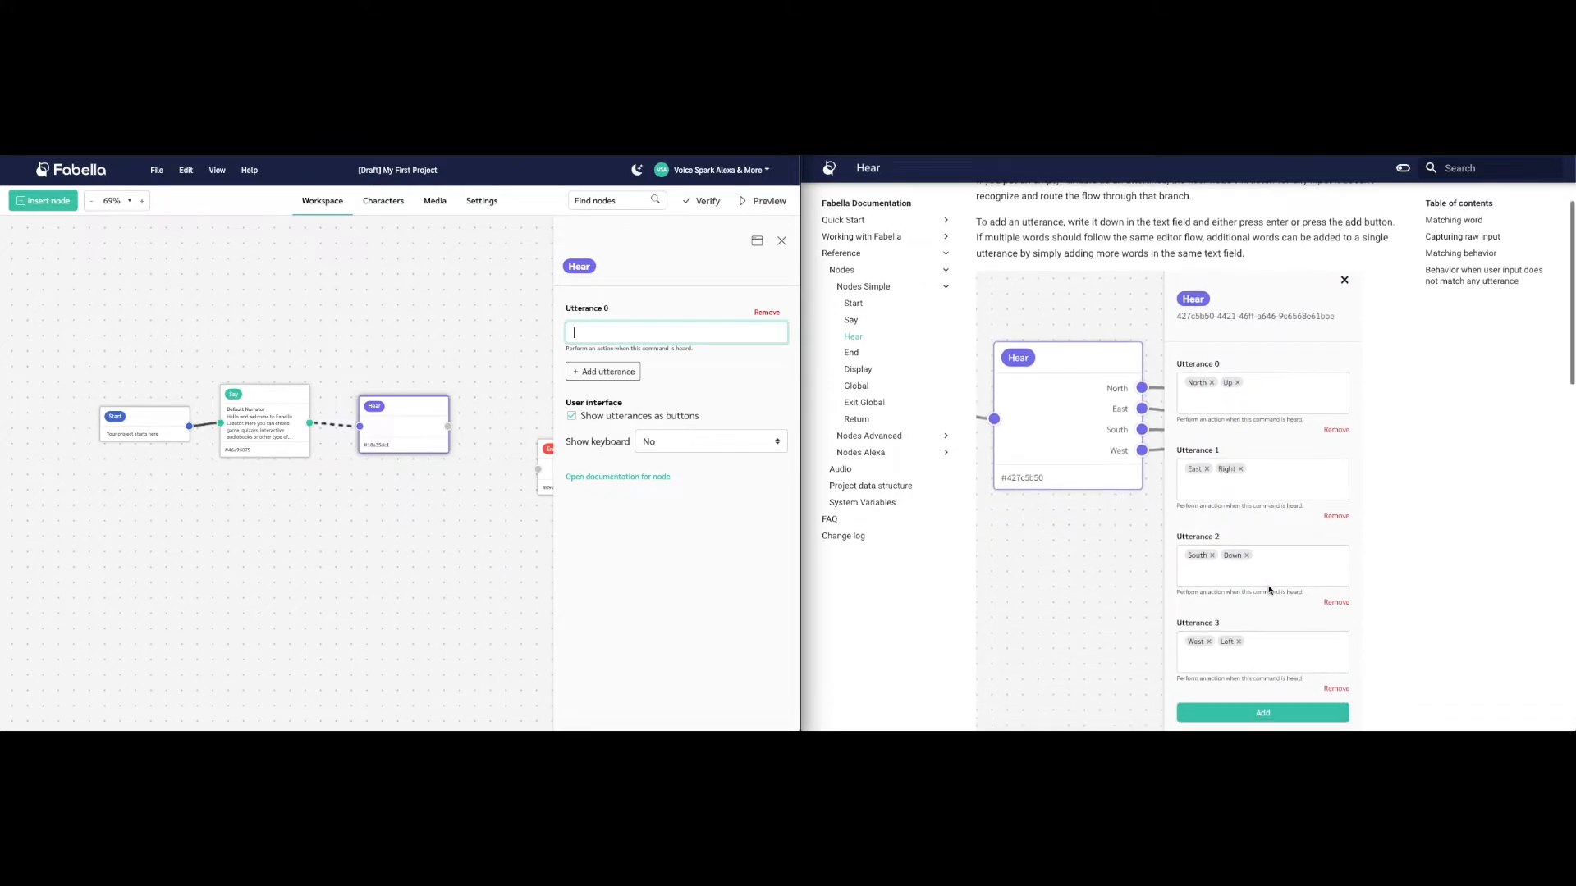
text(L)
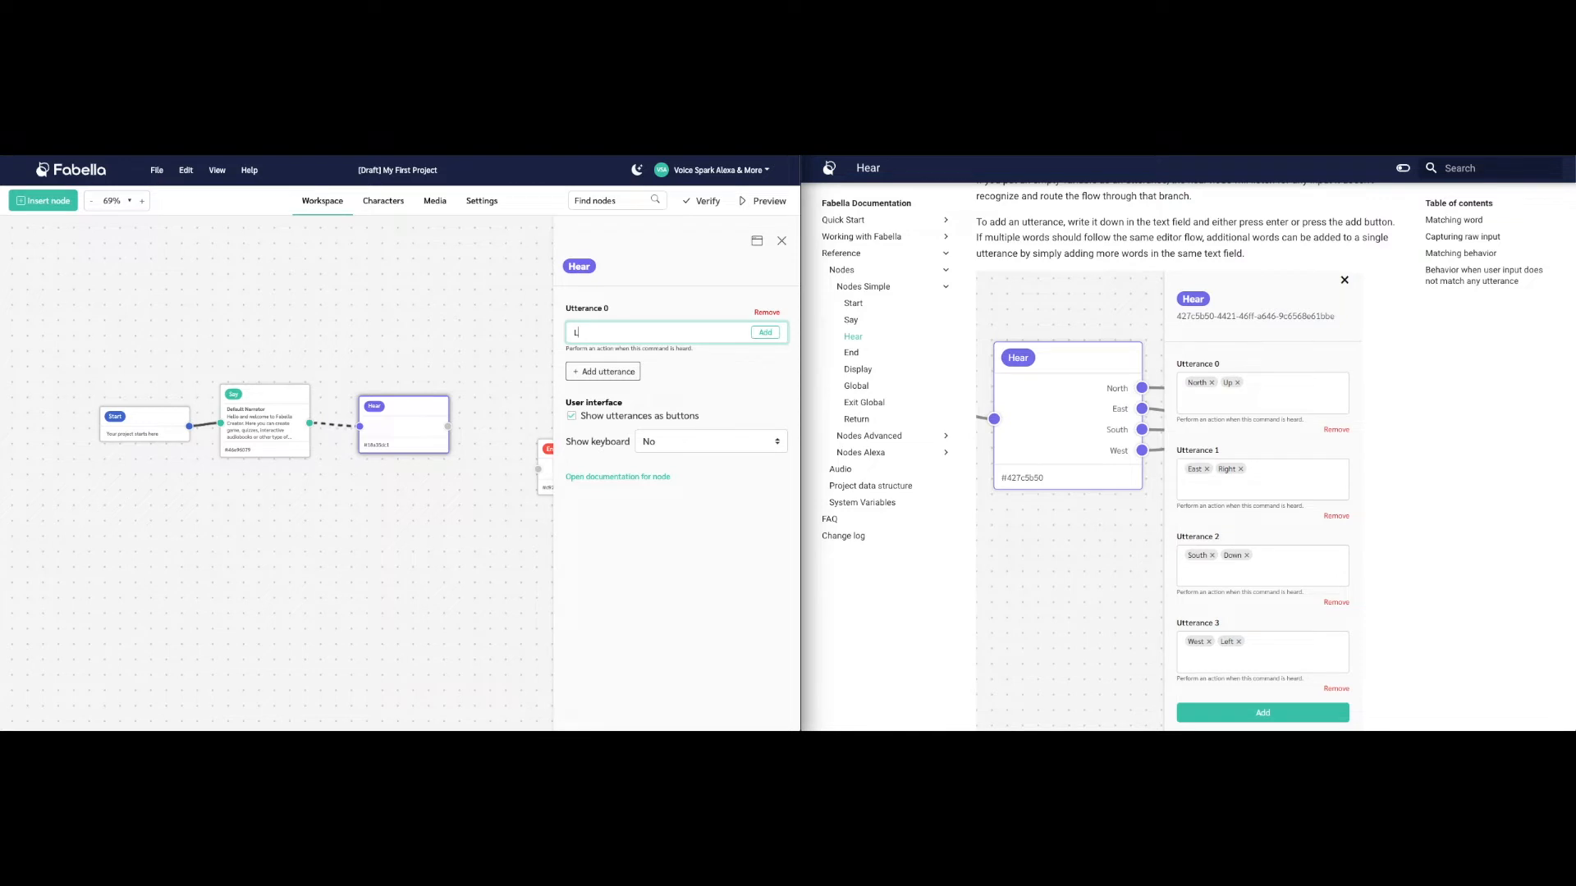
text(eft)
click(764, 333)
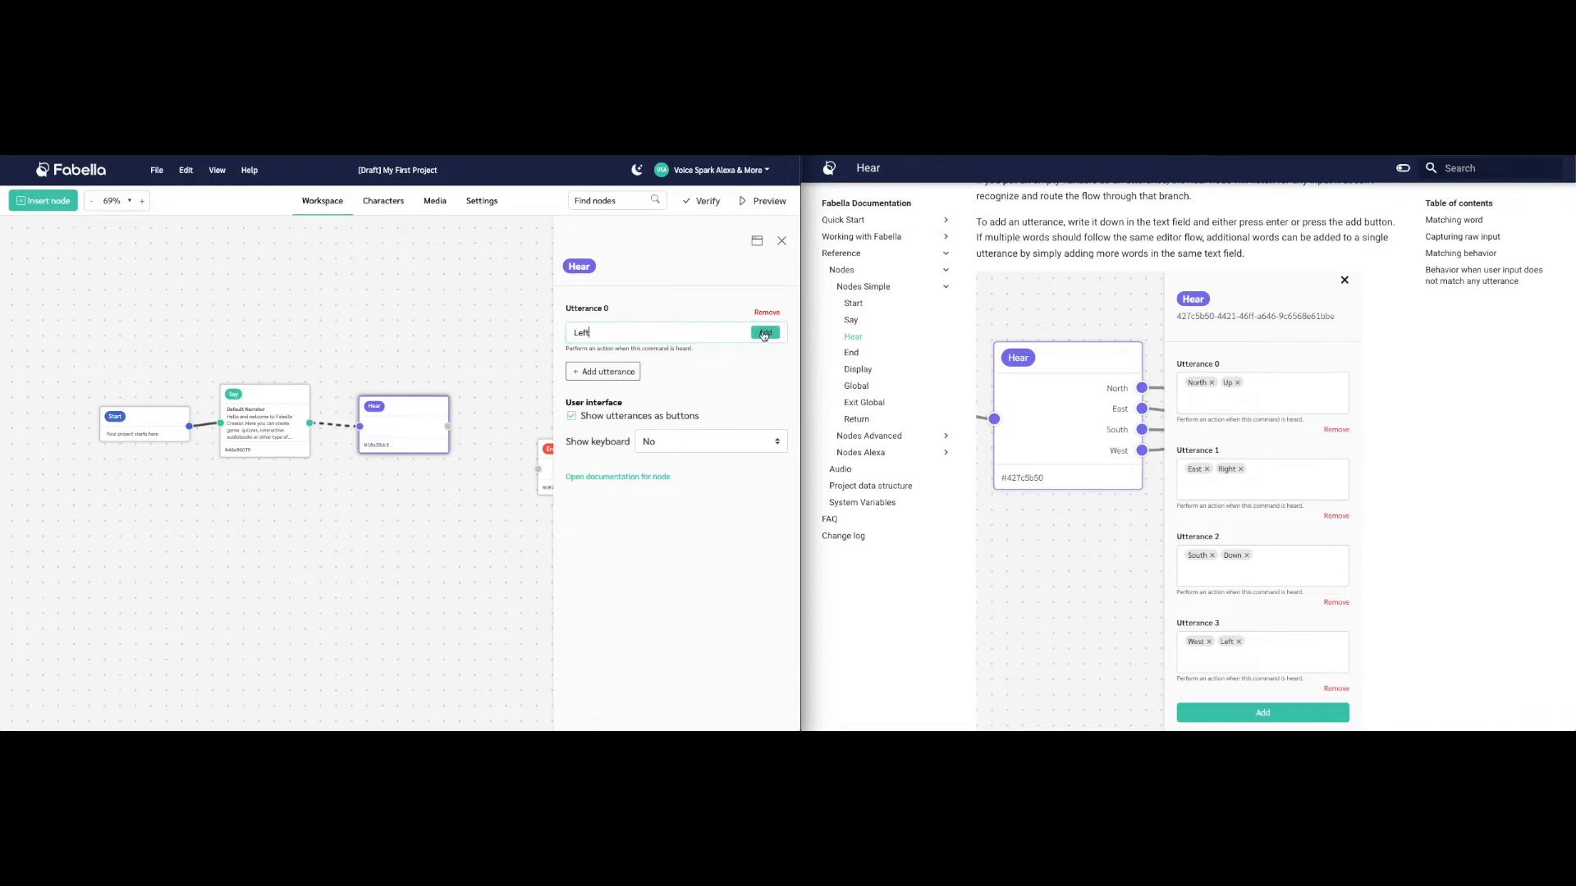
click(624, 372)
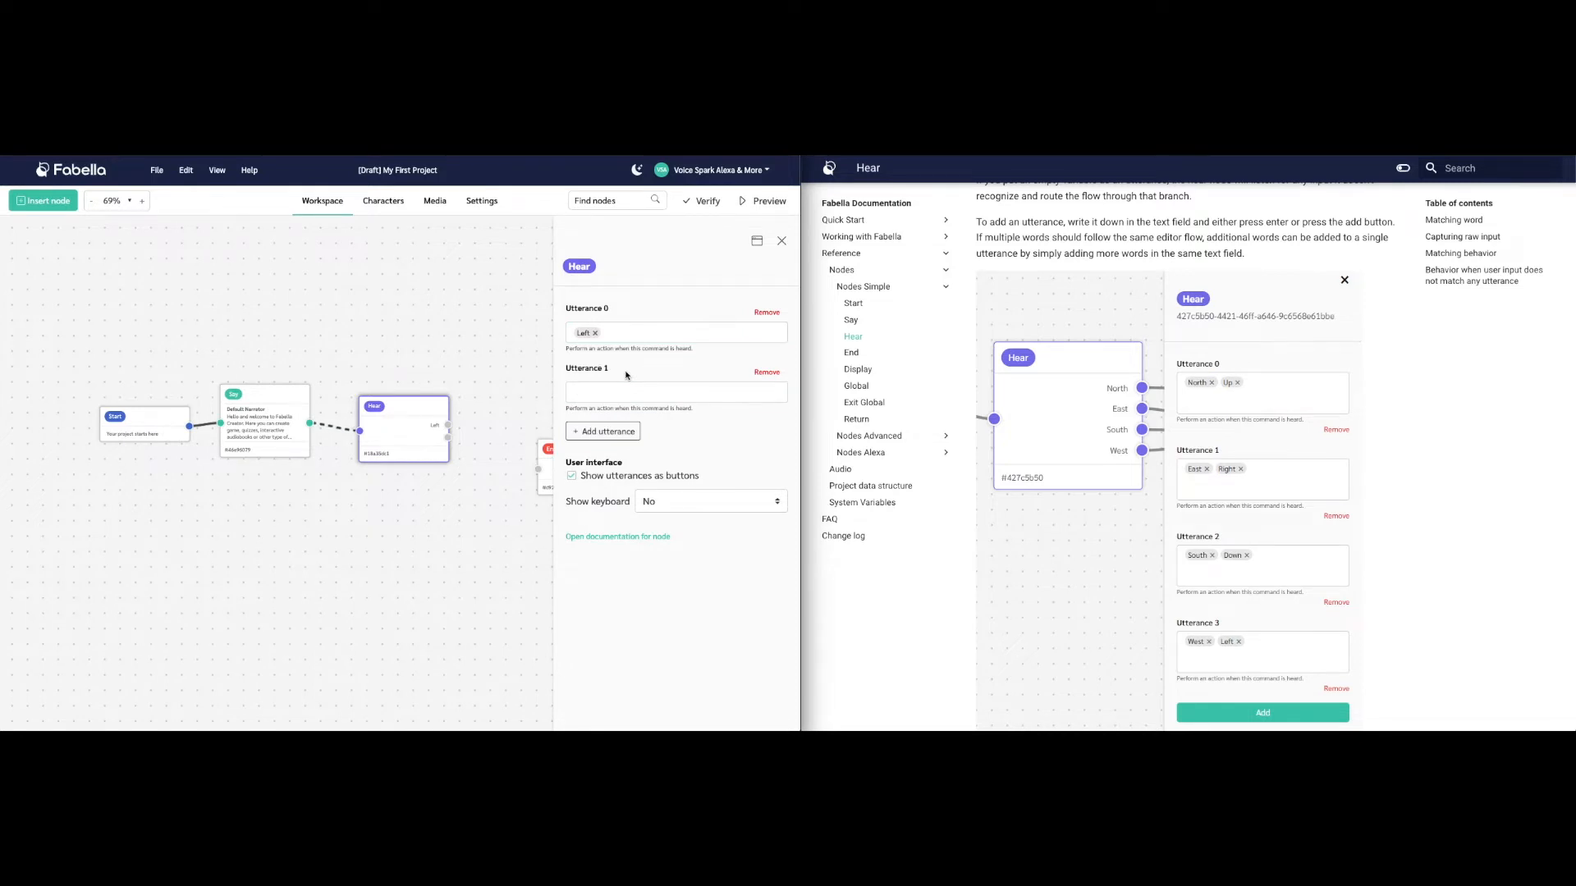
text(Right)
click(764, 393)
click(483, 416)
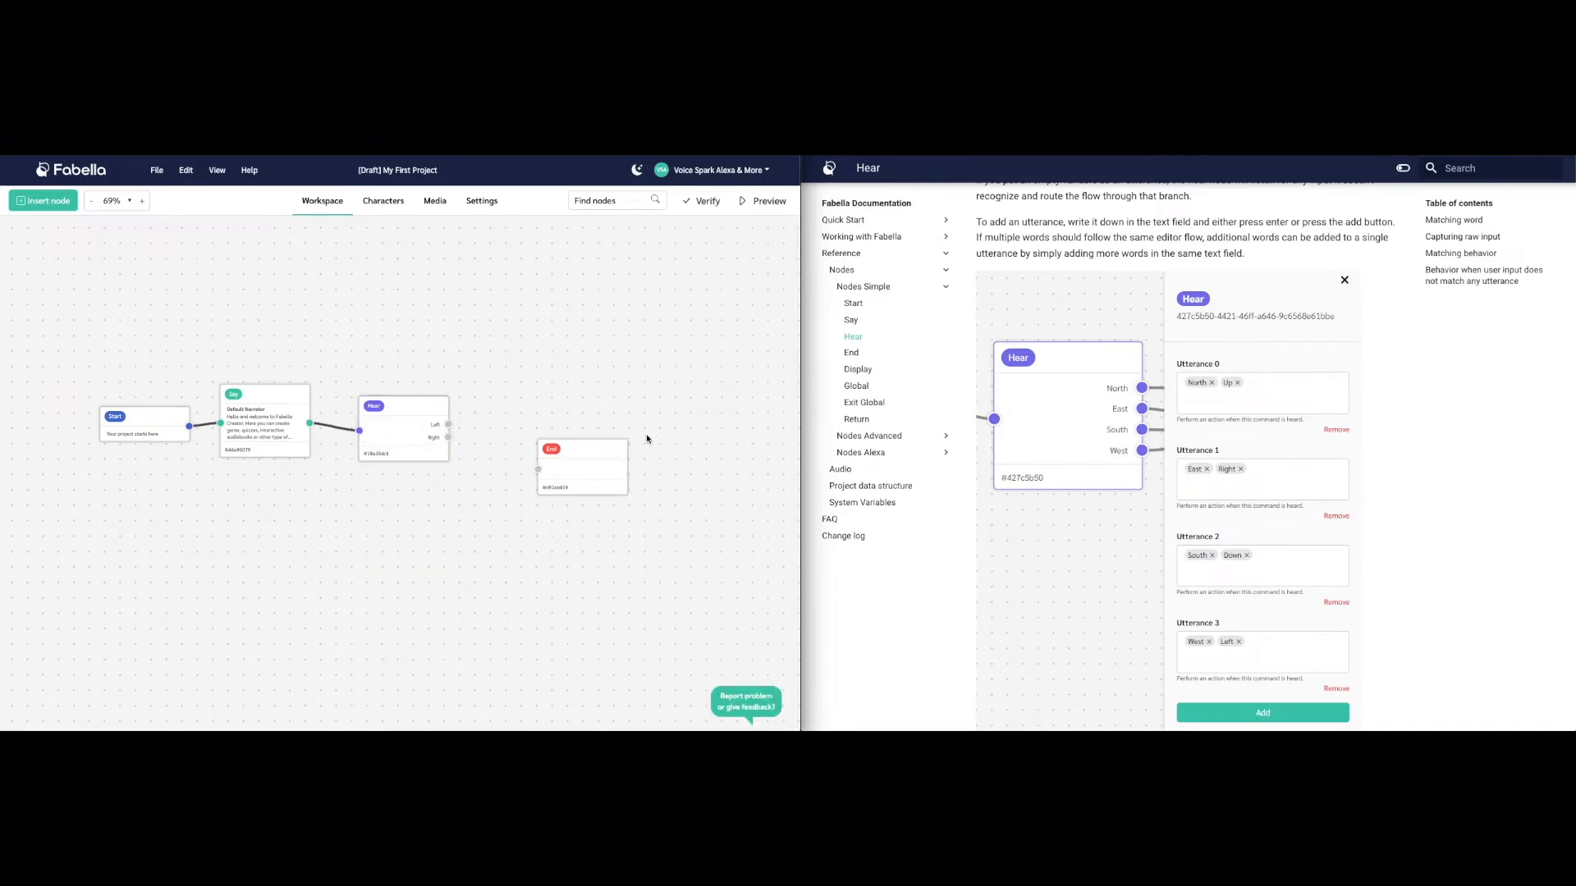
Move the End node farther away from the Hear node and insert a Say node connected to the Left utterance output
drag(597, 446, 699, 458)
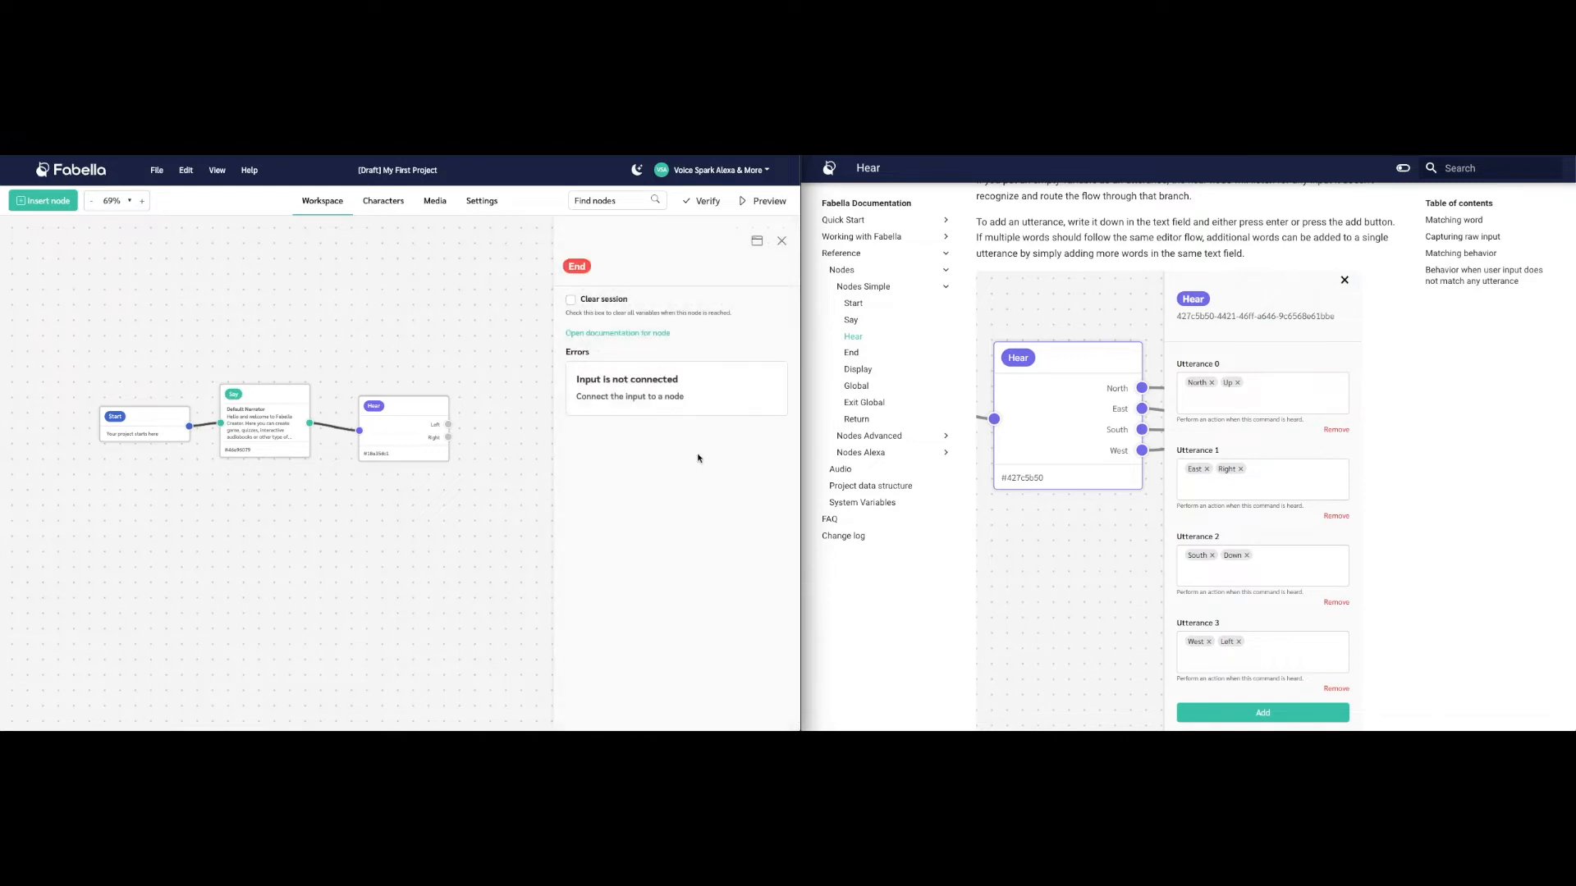
click(782, 240)
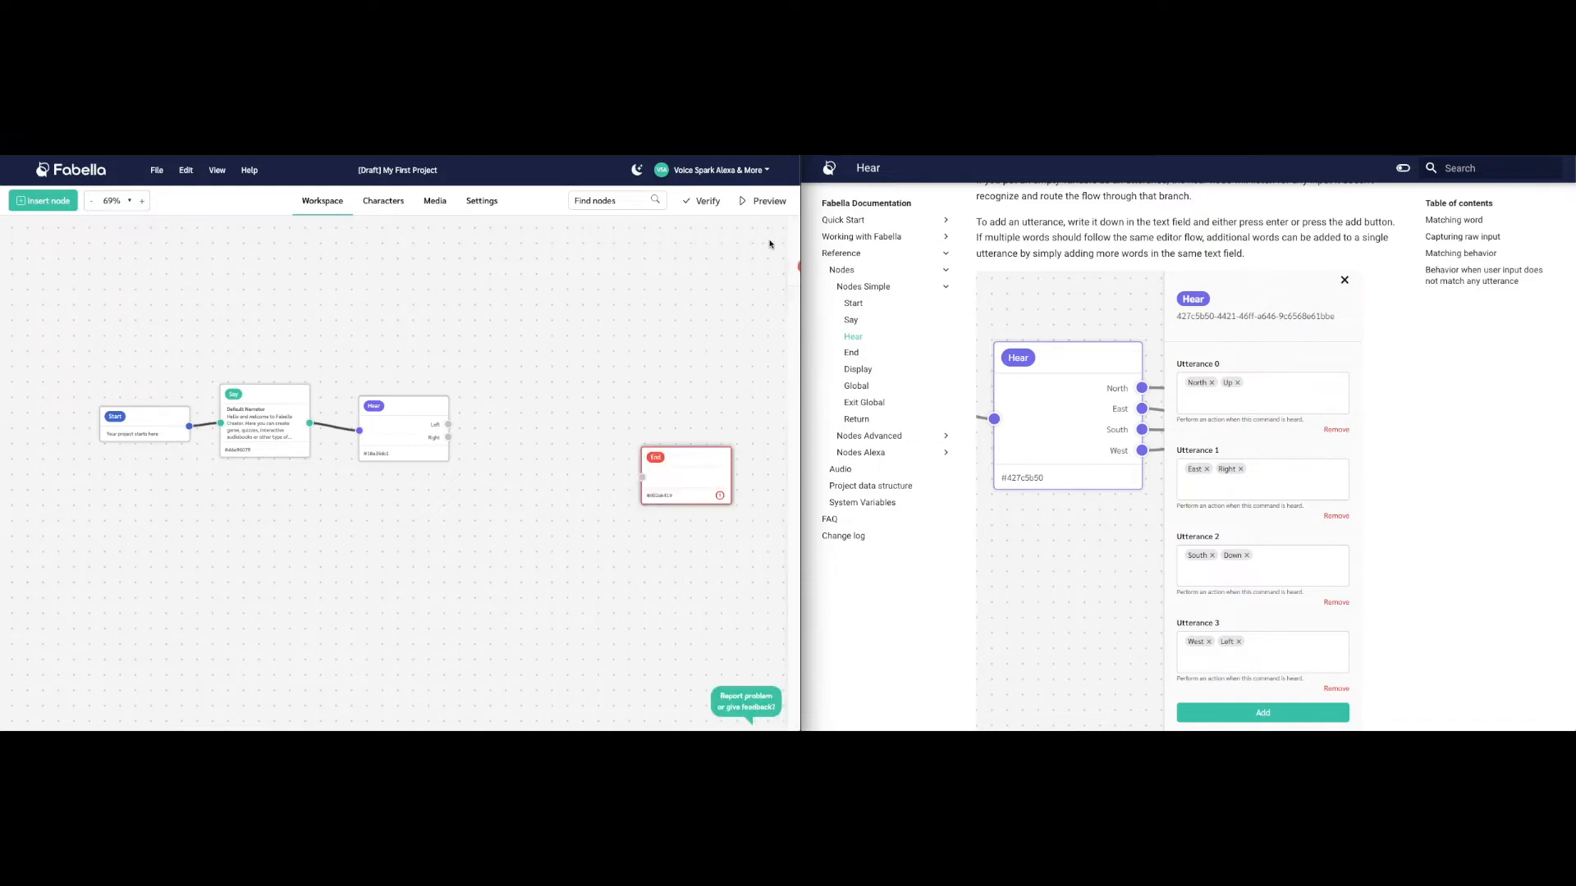
right_click(514, 408)
mouse_move(533, 412)
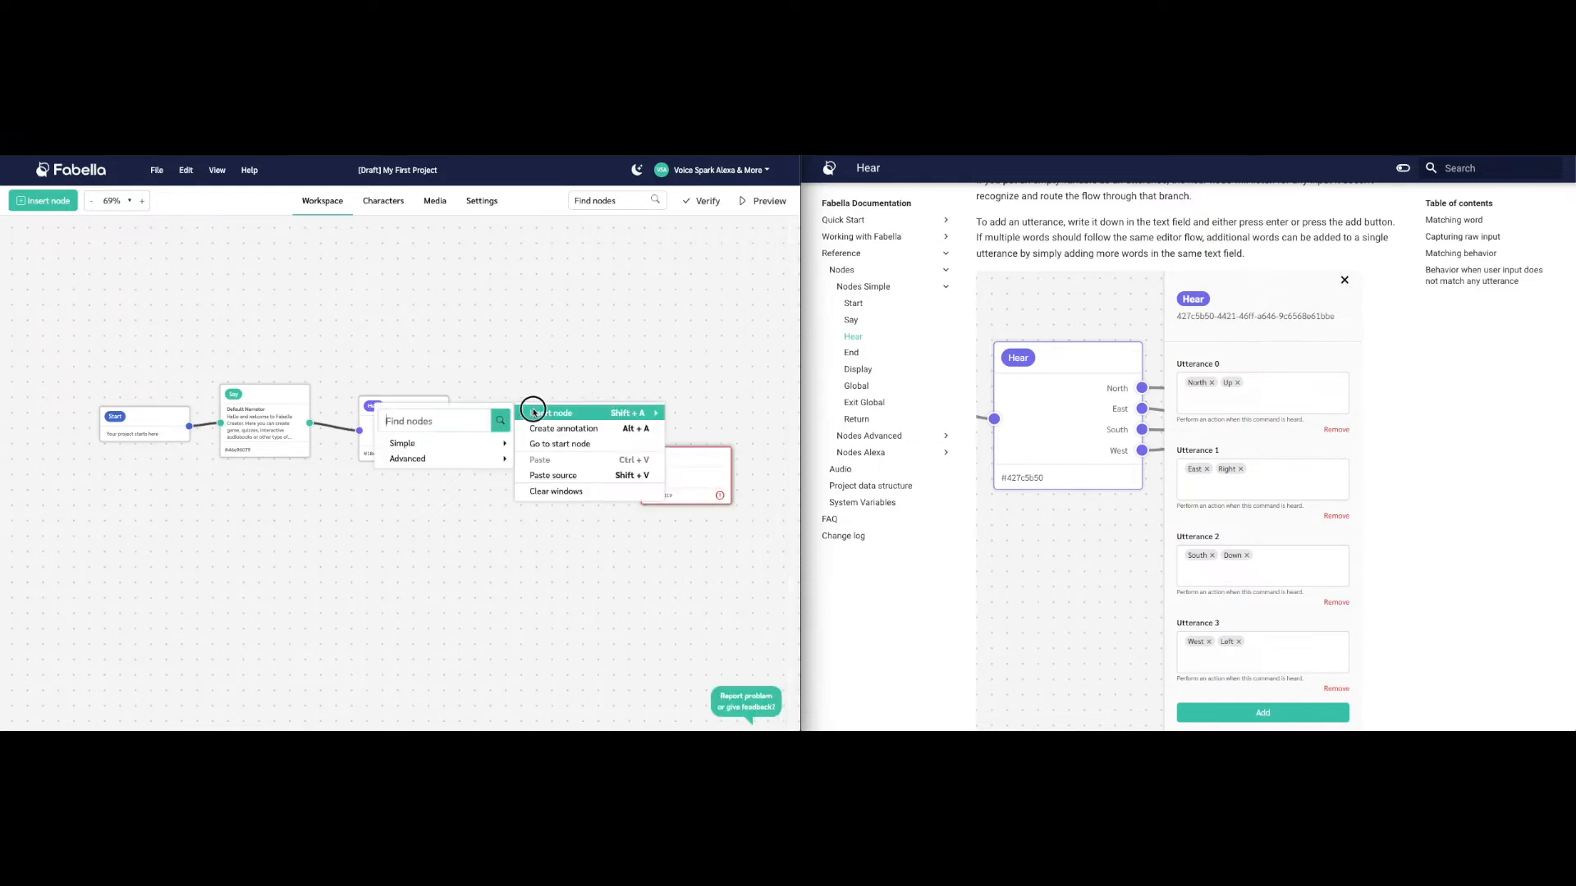
mouse_move(476, 448)
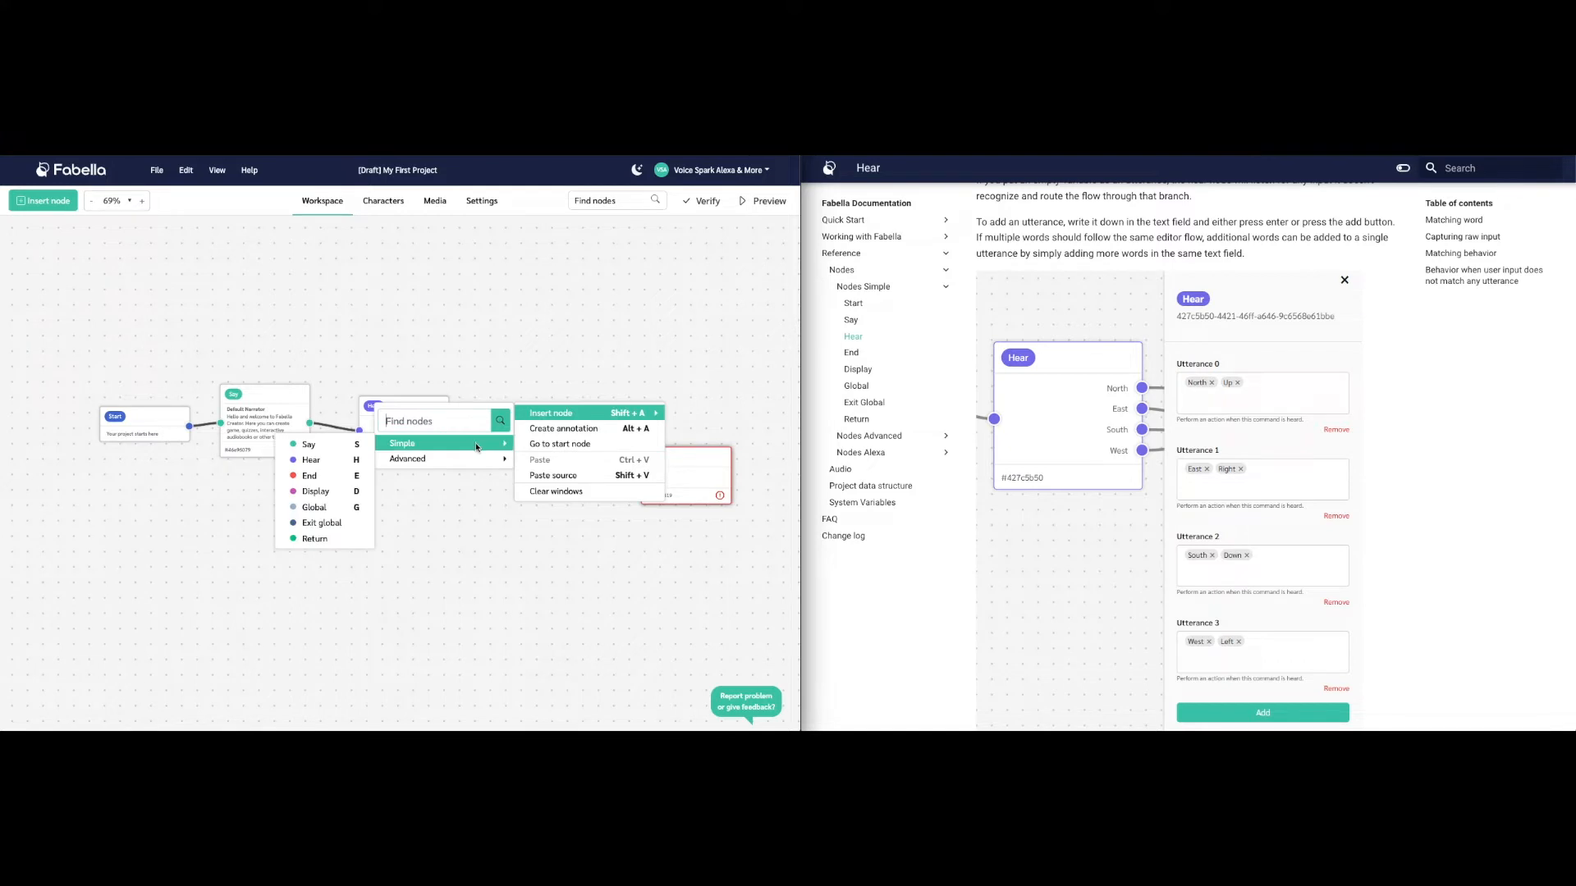
click(358, 445)
drag(436, 448, 537, 376)
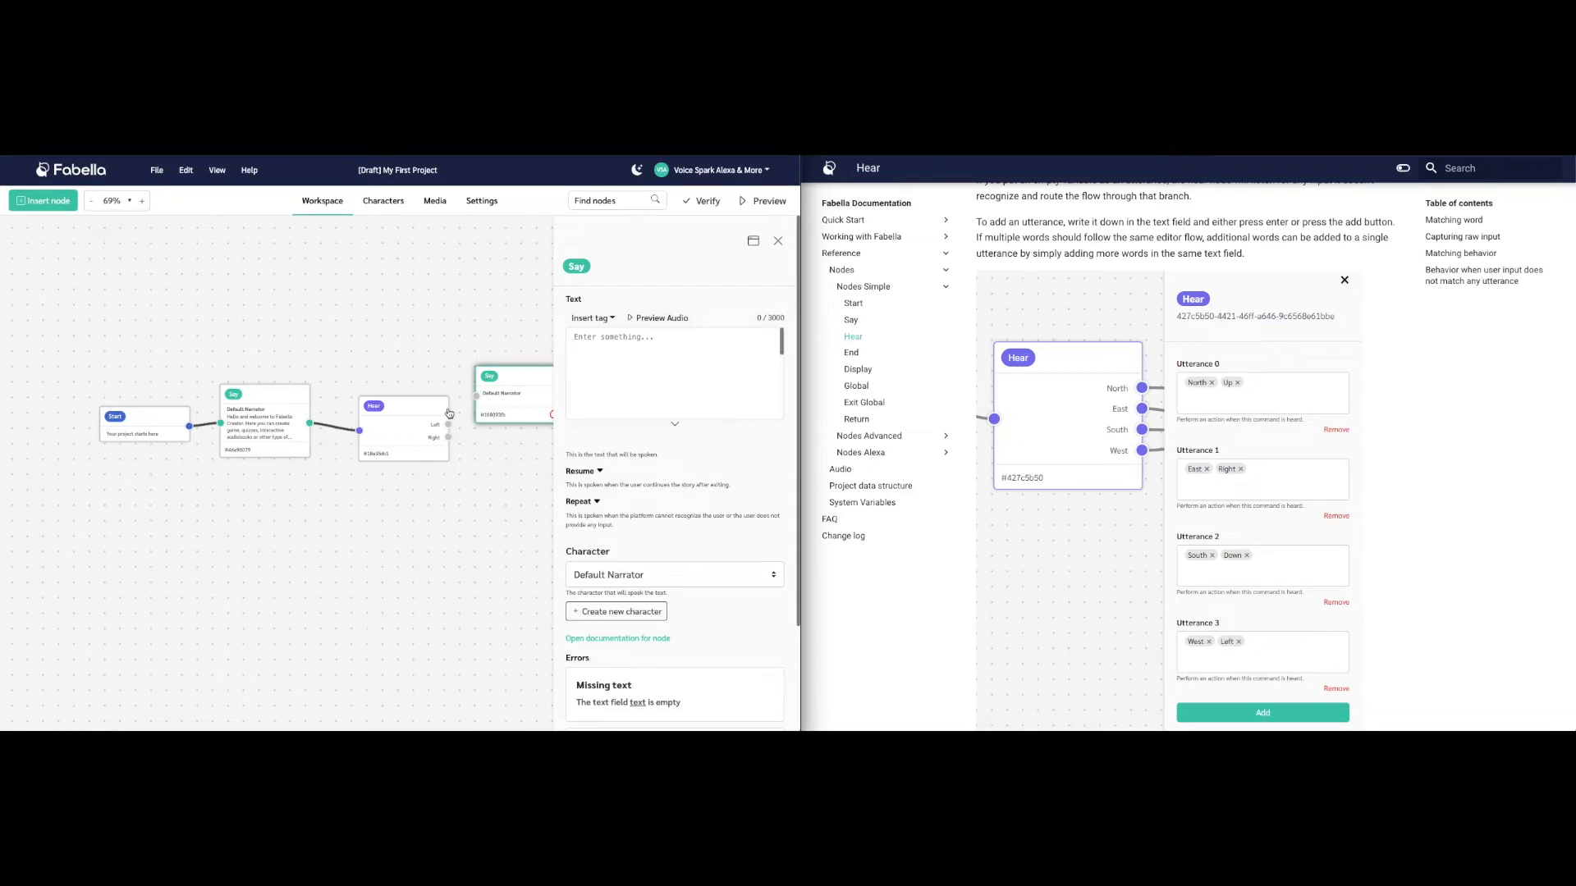
drag(448, 424, 477, 397)
Insert a second Say node below the first on the Right utterance output, and connect both Say nodes to the End node
right_click(508, 554)
mouse_move(526, 567)
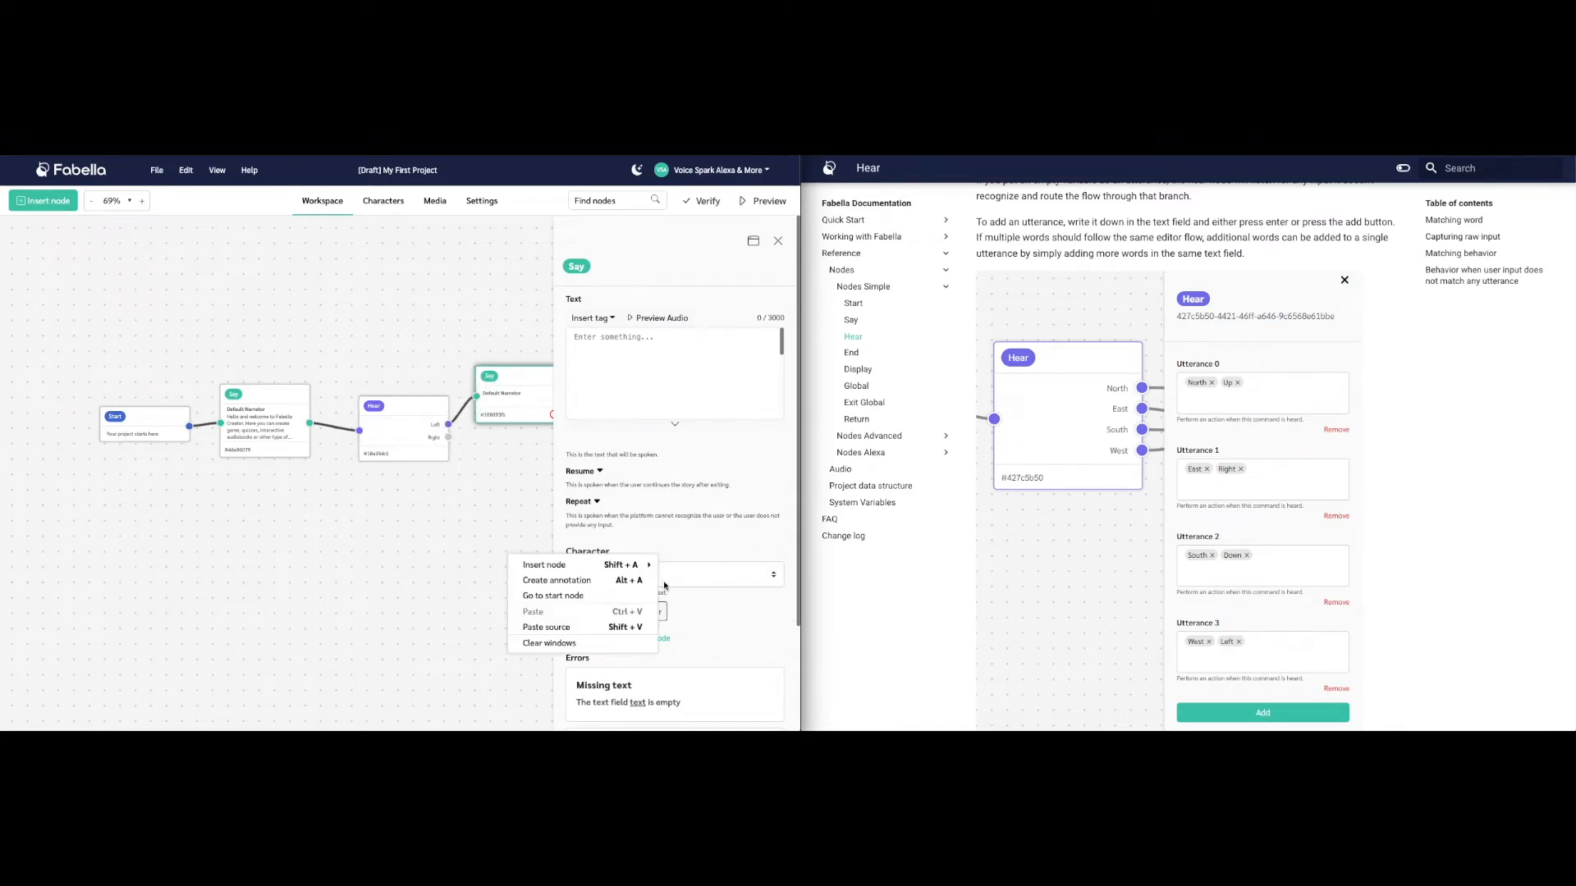
mouse_move(685, 595)
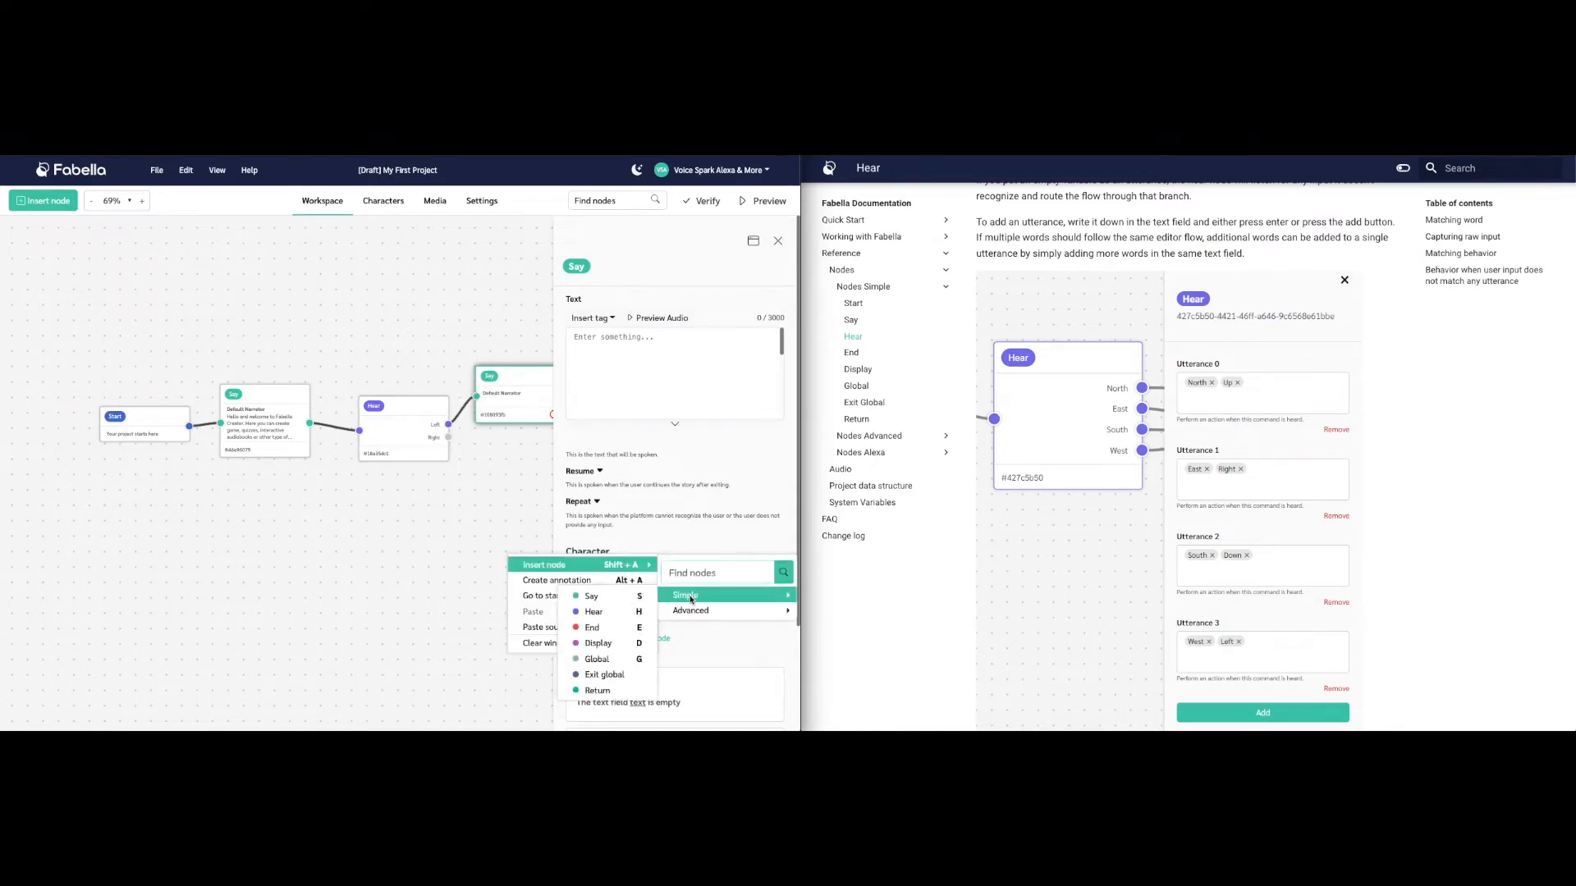
click(624, 597)
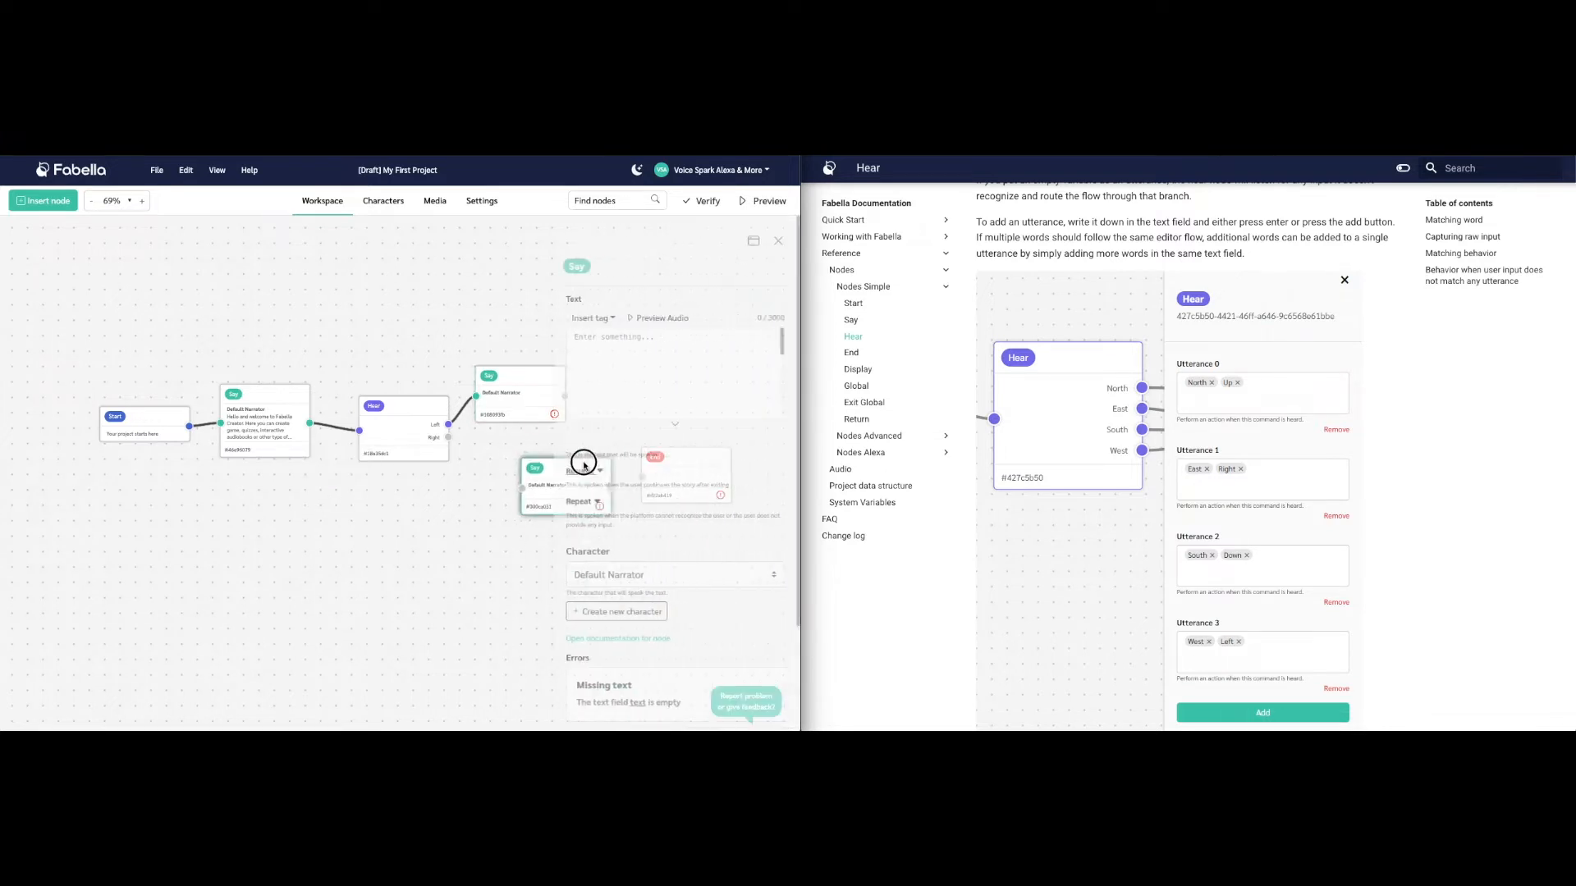
drag(584, 465, 545, 460)
drag(448, 438, 474, 475)
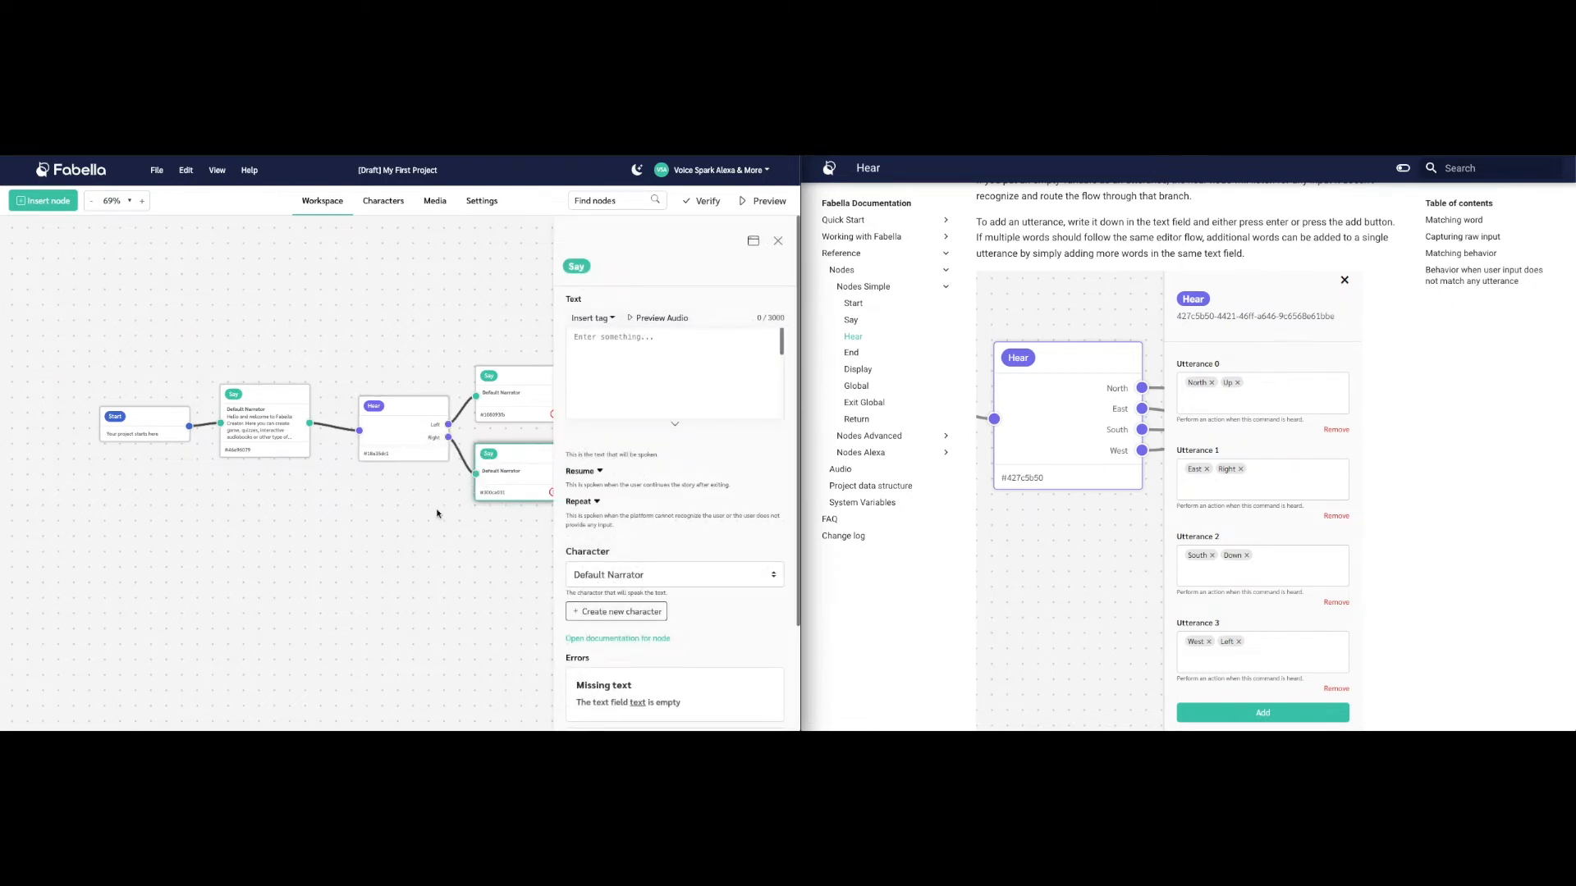
click(778, 240)
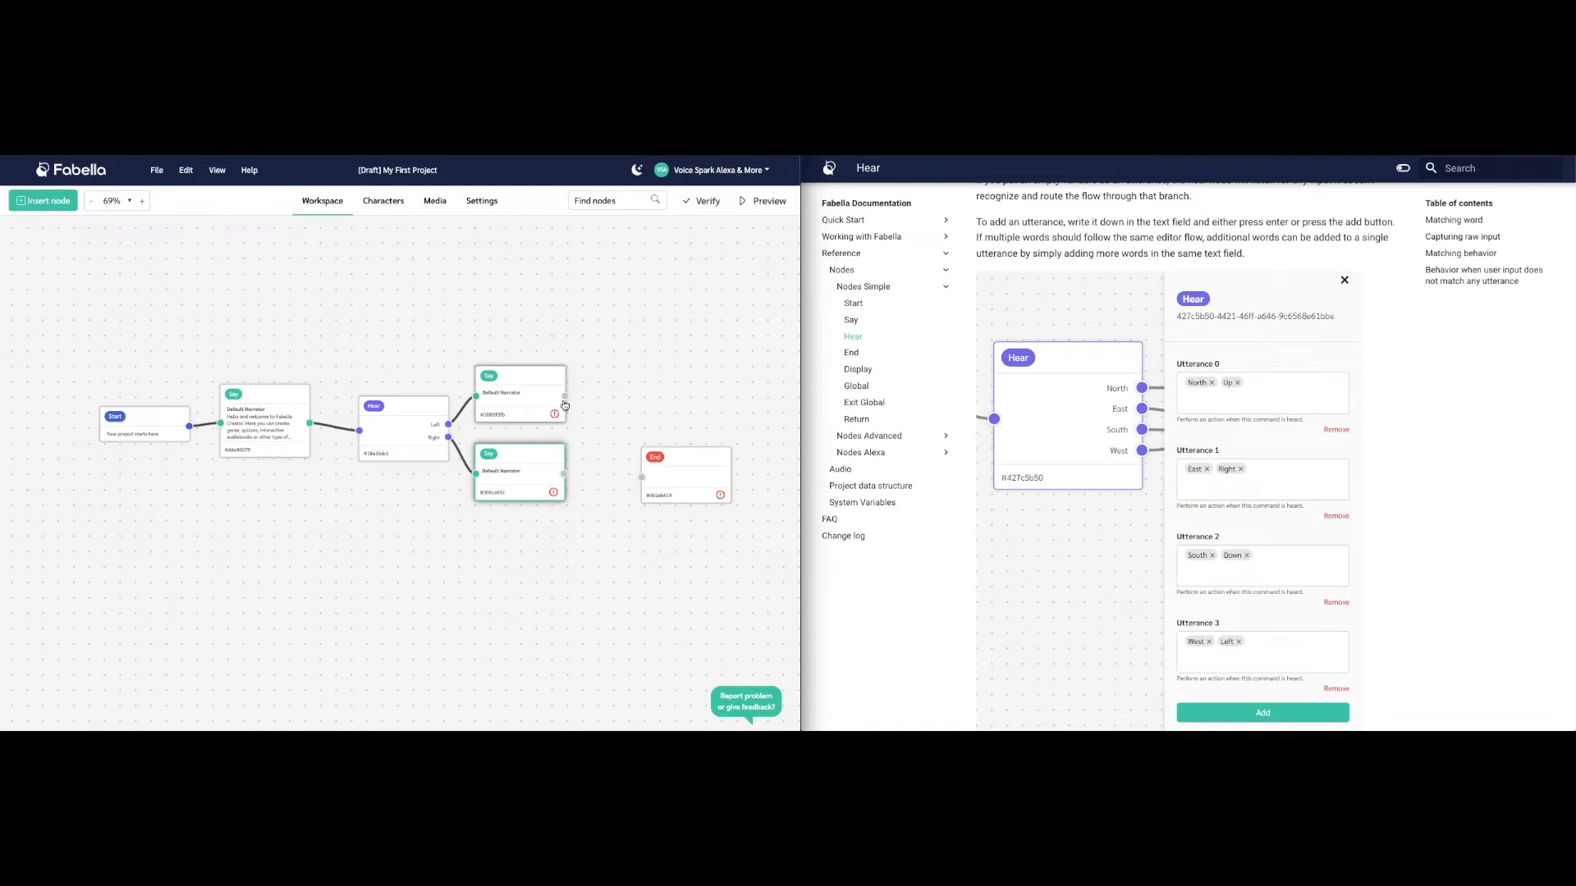
drag(565, 397, 641, 476)
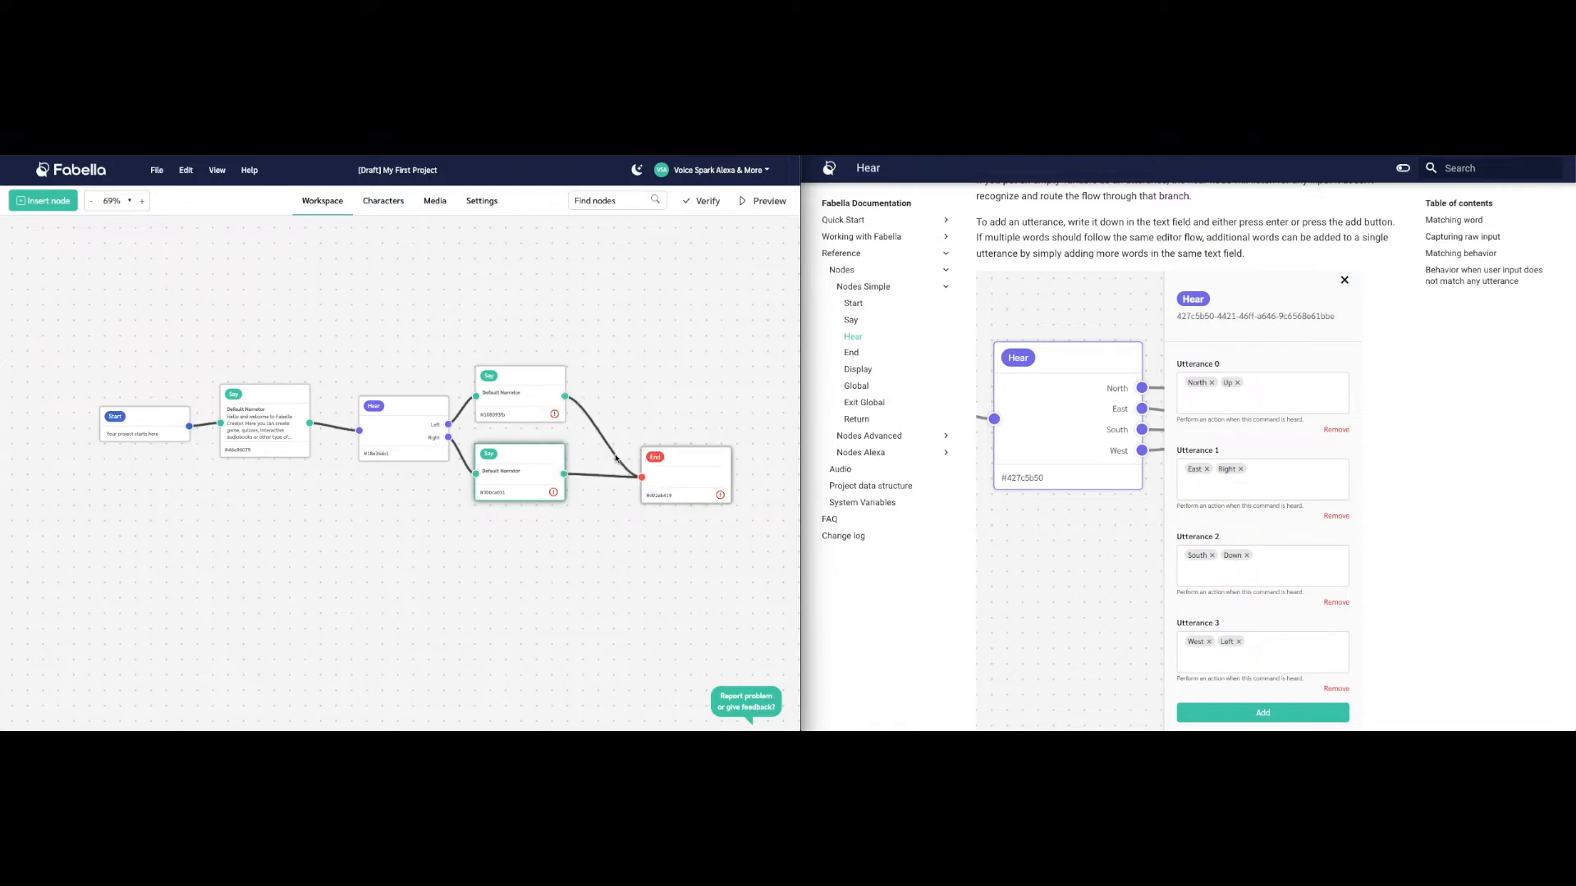
Set the text of the Say node on the Left branch to "You picked left"
click(530, 400)
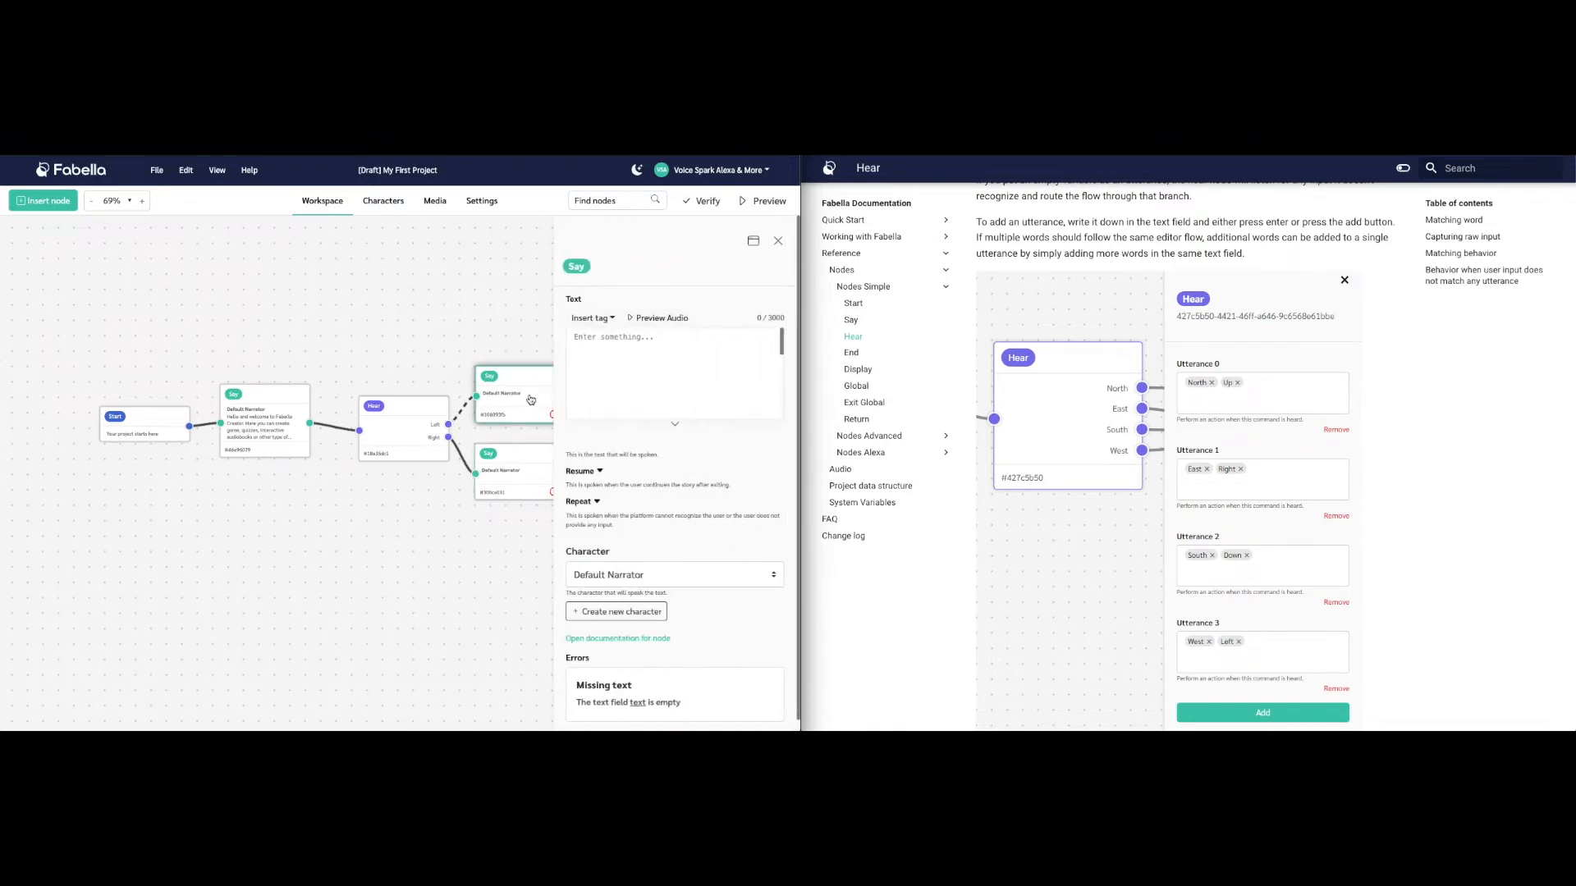
click(641, 341)
text(You picke)
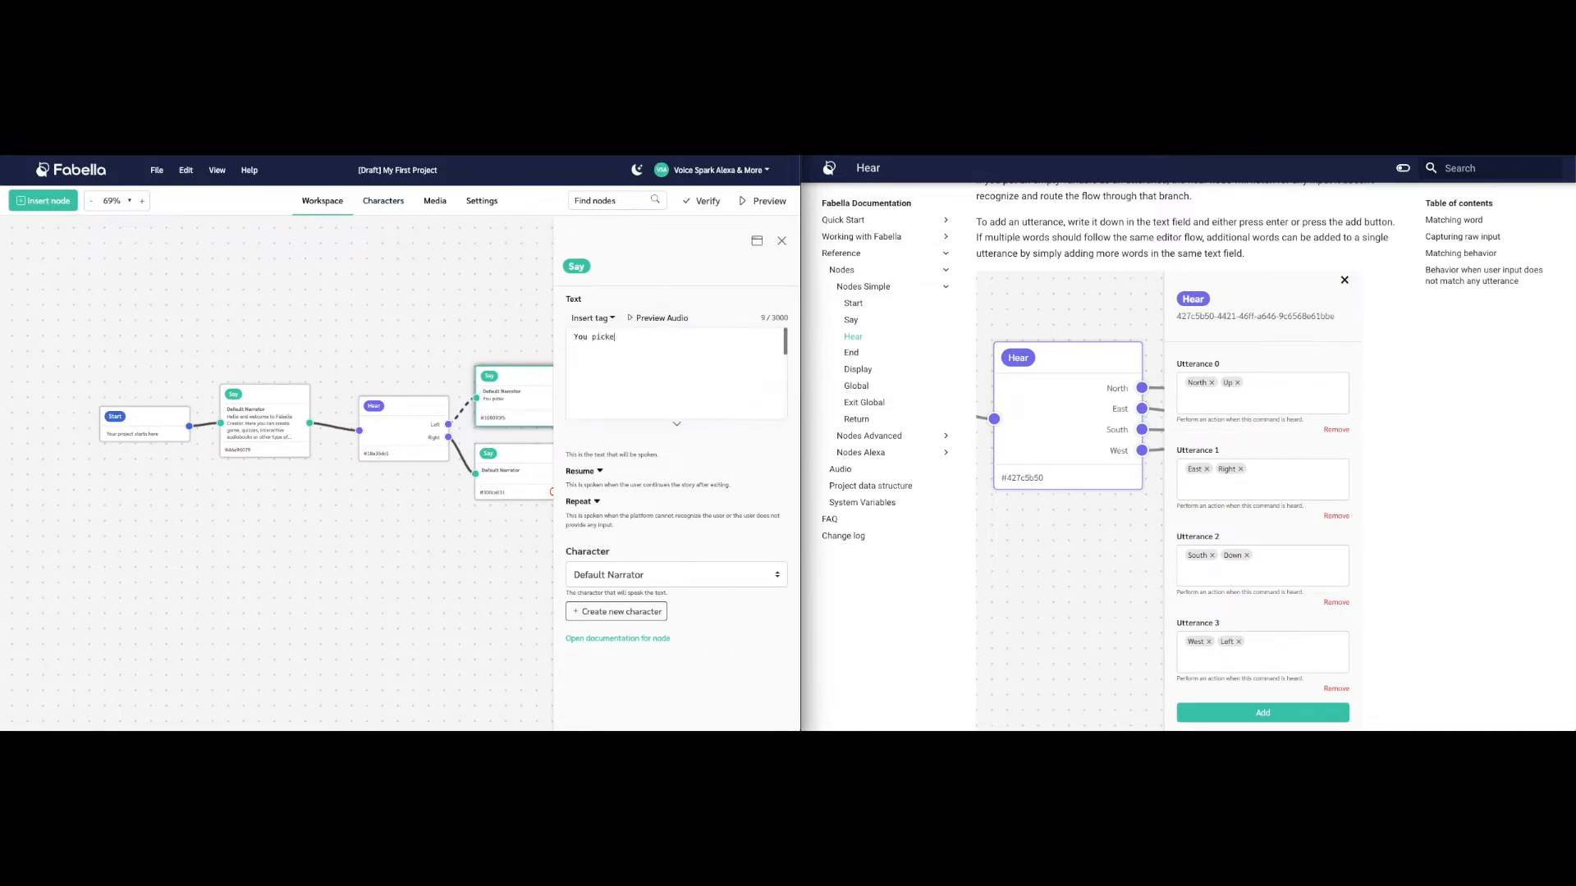
text(d left)
Copy the Left branch's text into the Say node on the Right branch and change it to "You picked right"
triple_click(626, 338)
key(ctrl+c)
click(522, 465)
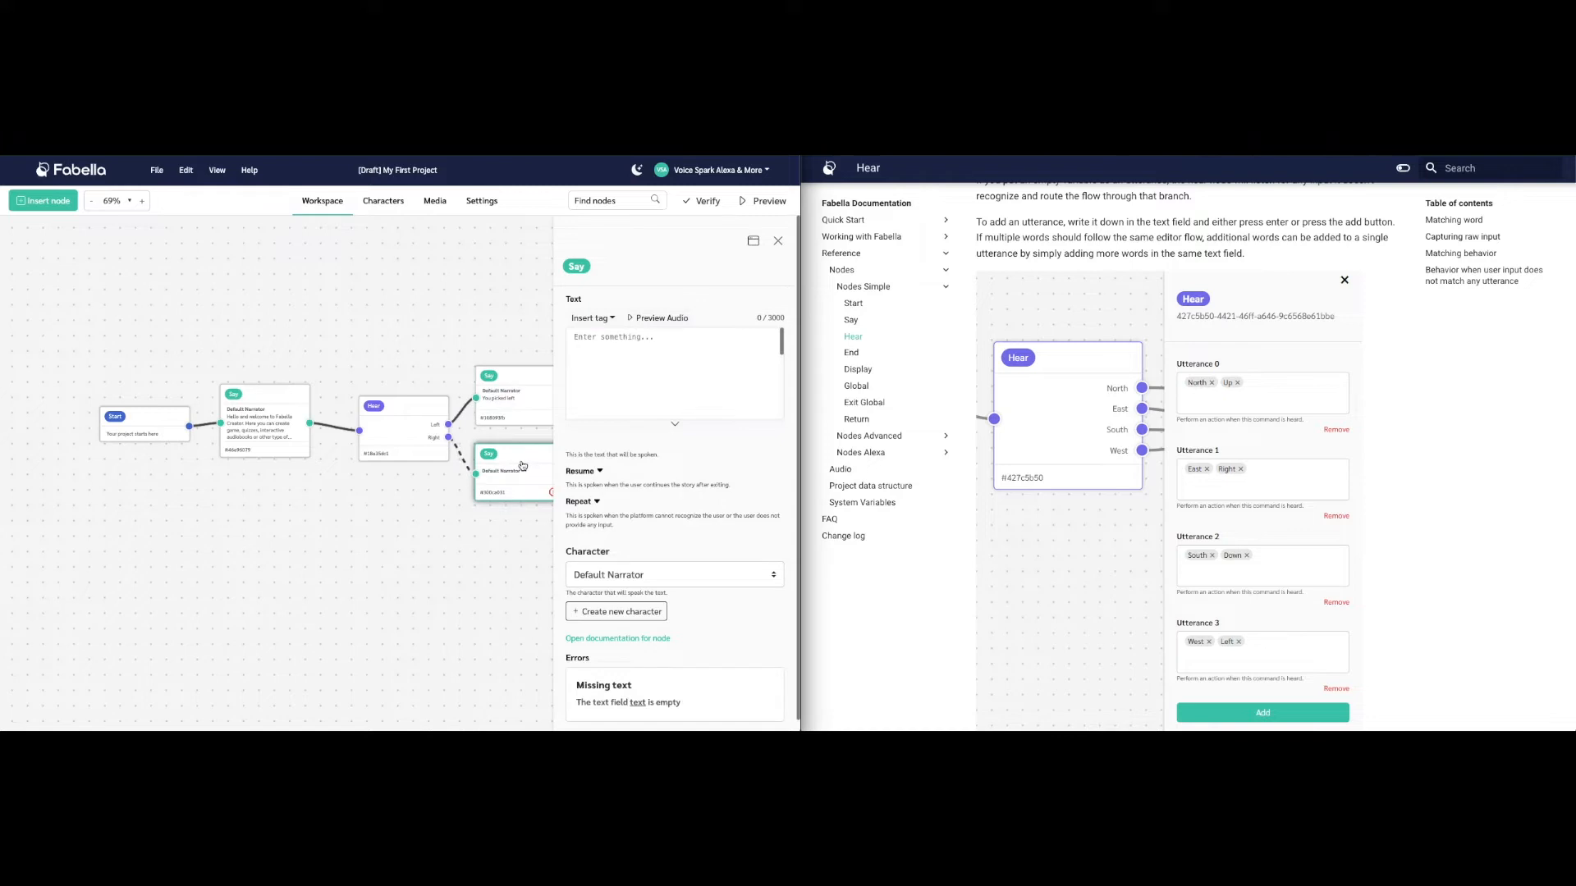
click(624, 332)
key(ctrl+v)
key(BackSpace)
key(BackSpace)
key(BackSpace)
key(BackSpace)
text(right)
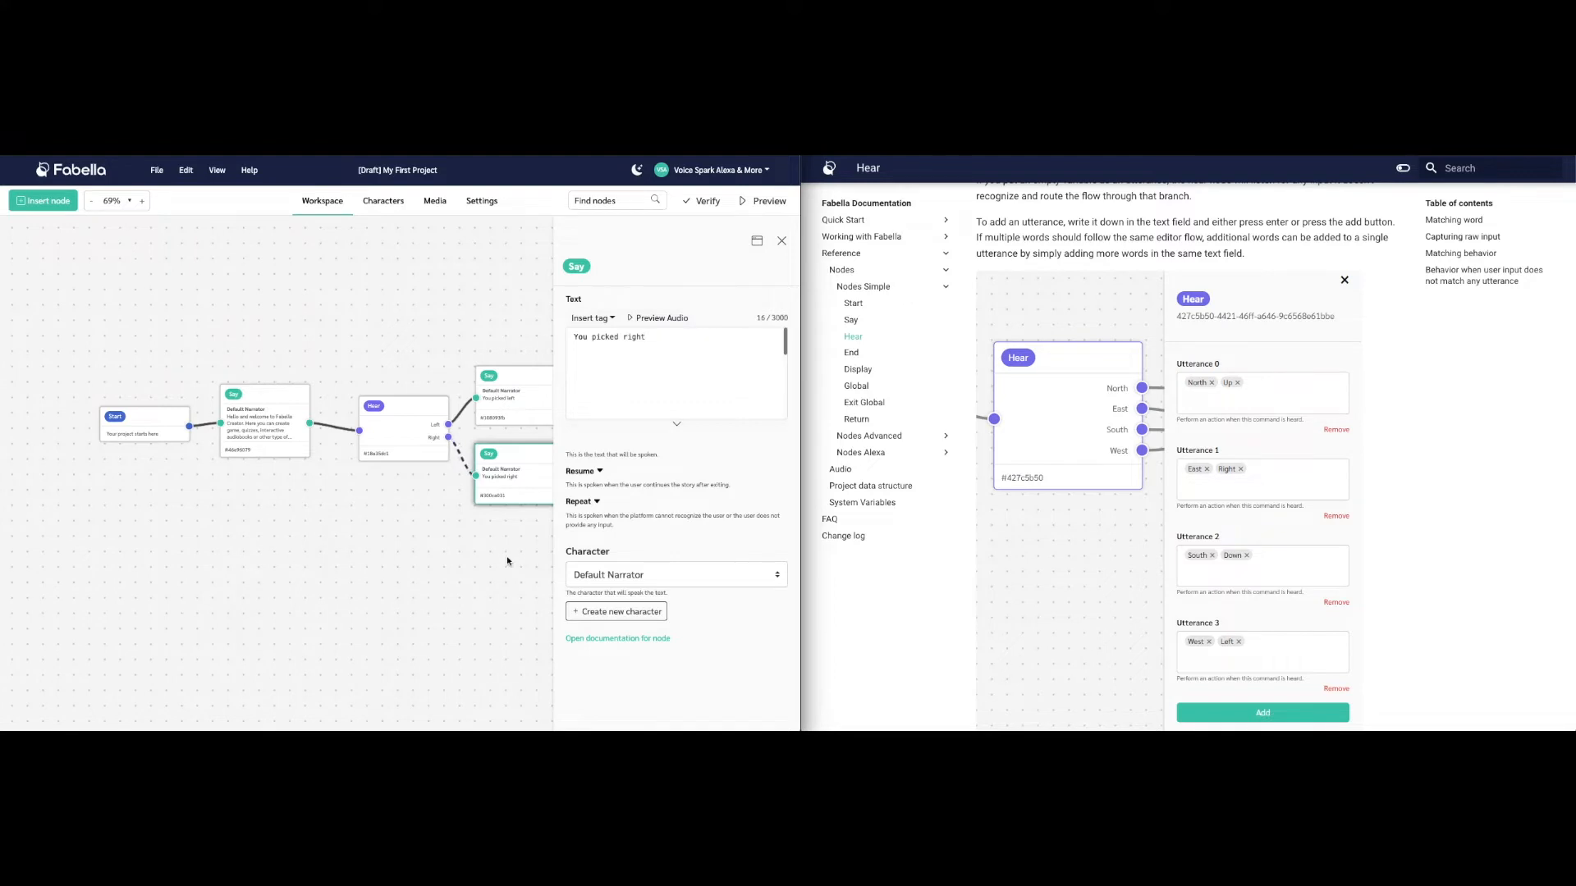
click(529, 560)
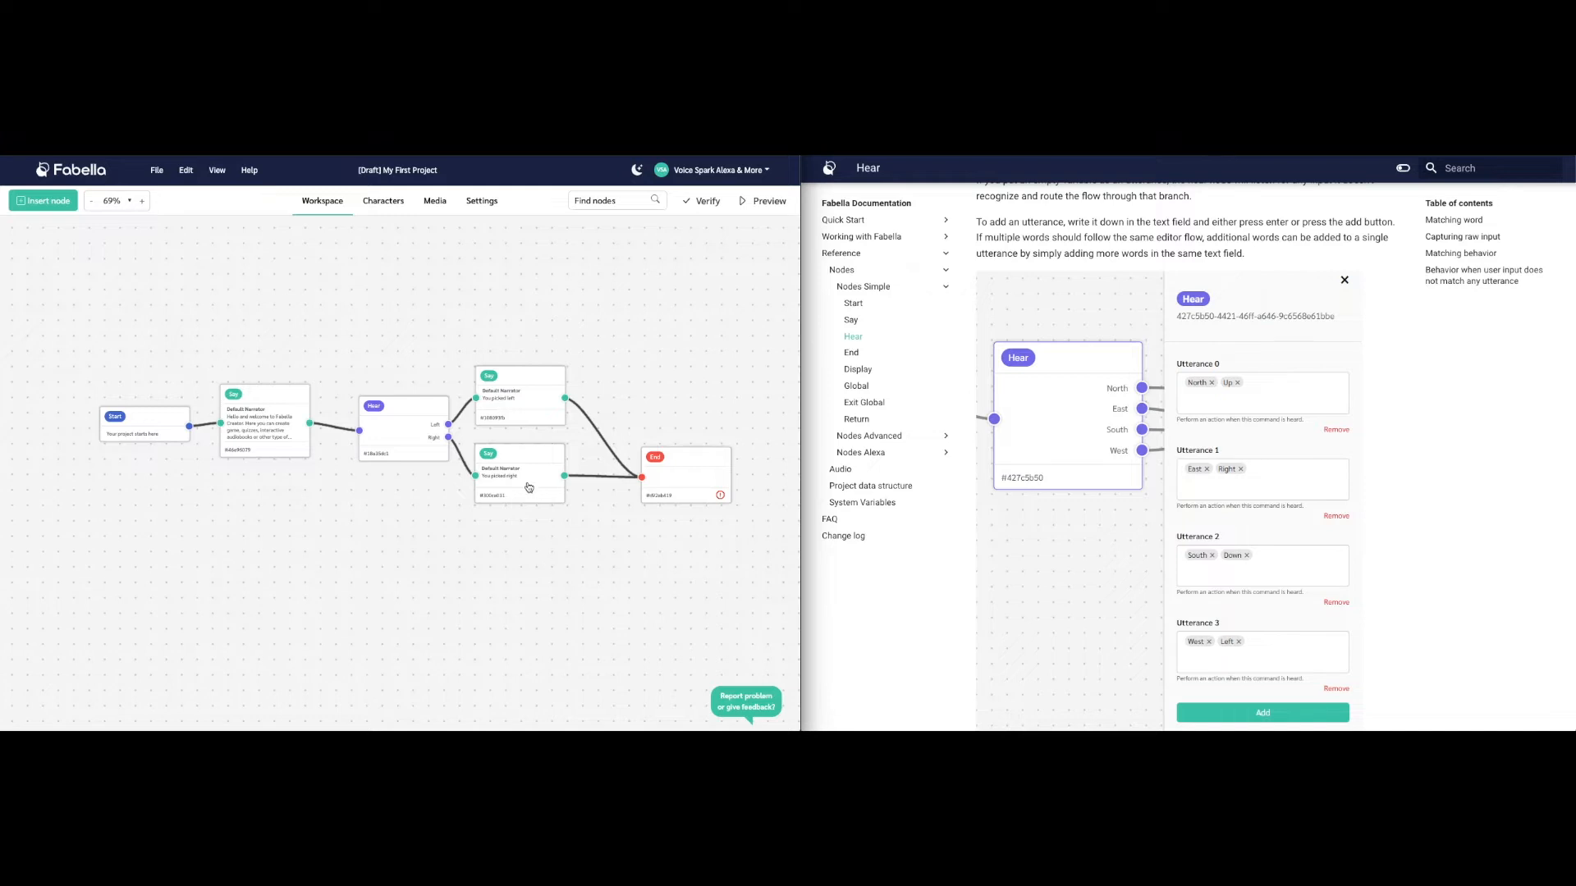
Review the text of the Say nodes on the Left and Right branches
double_click(530, 406)
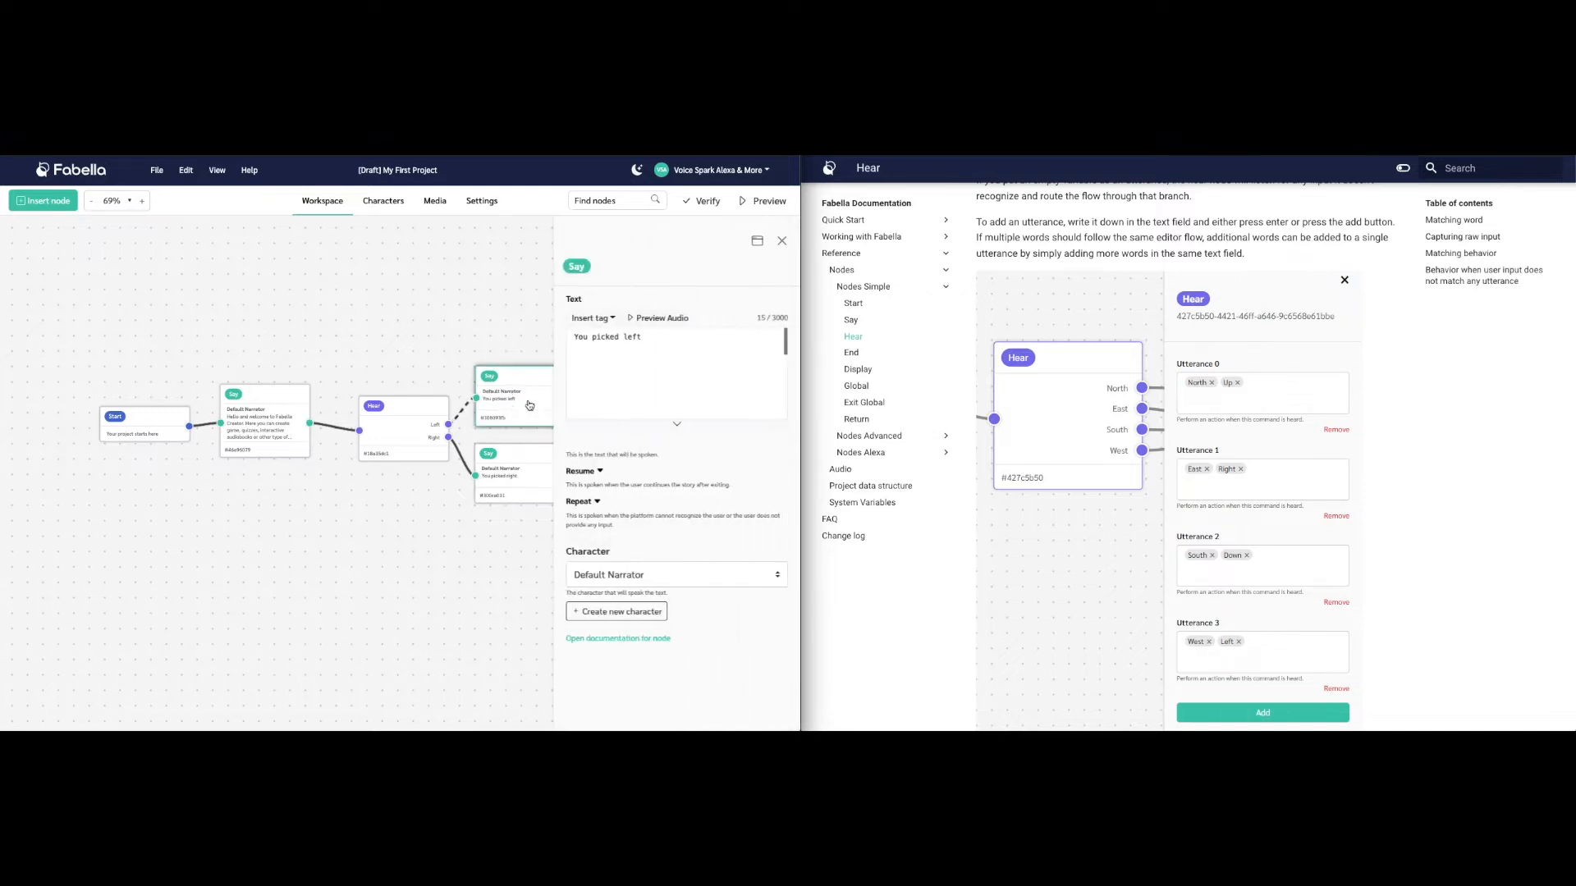
click(492, 267)
click(781, 241)
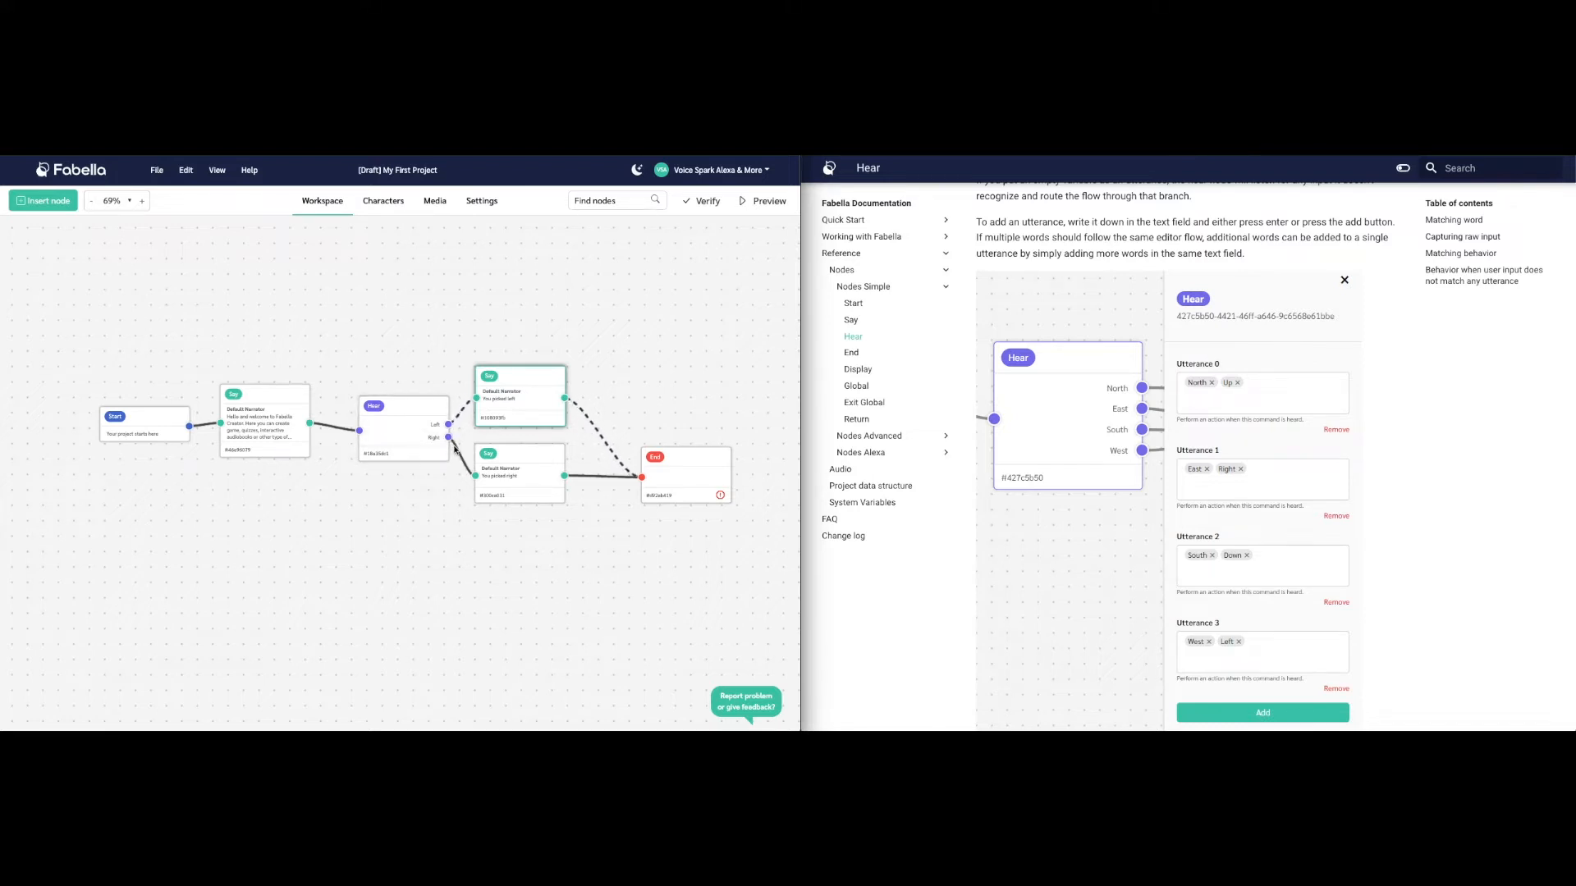
click(529, 466)
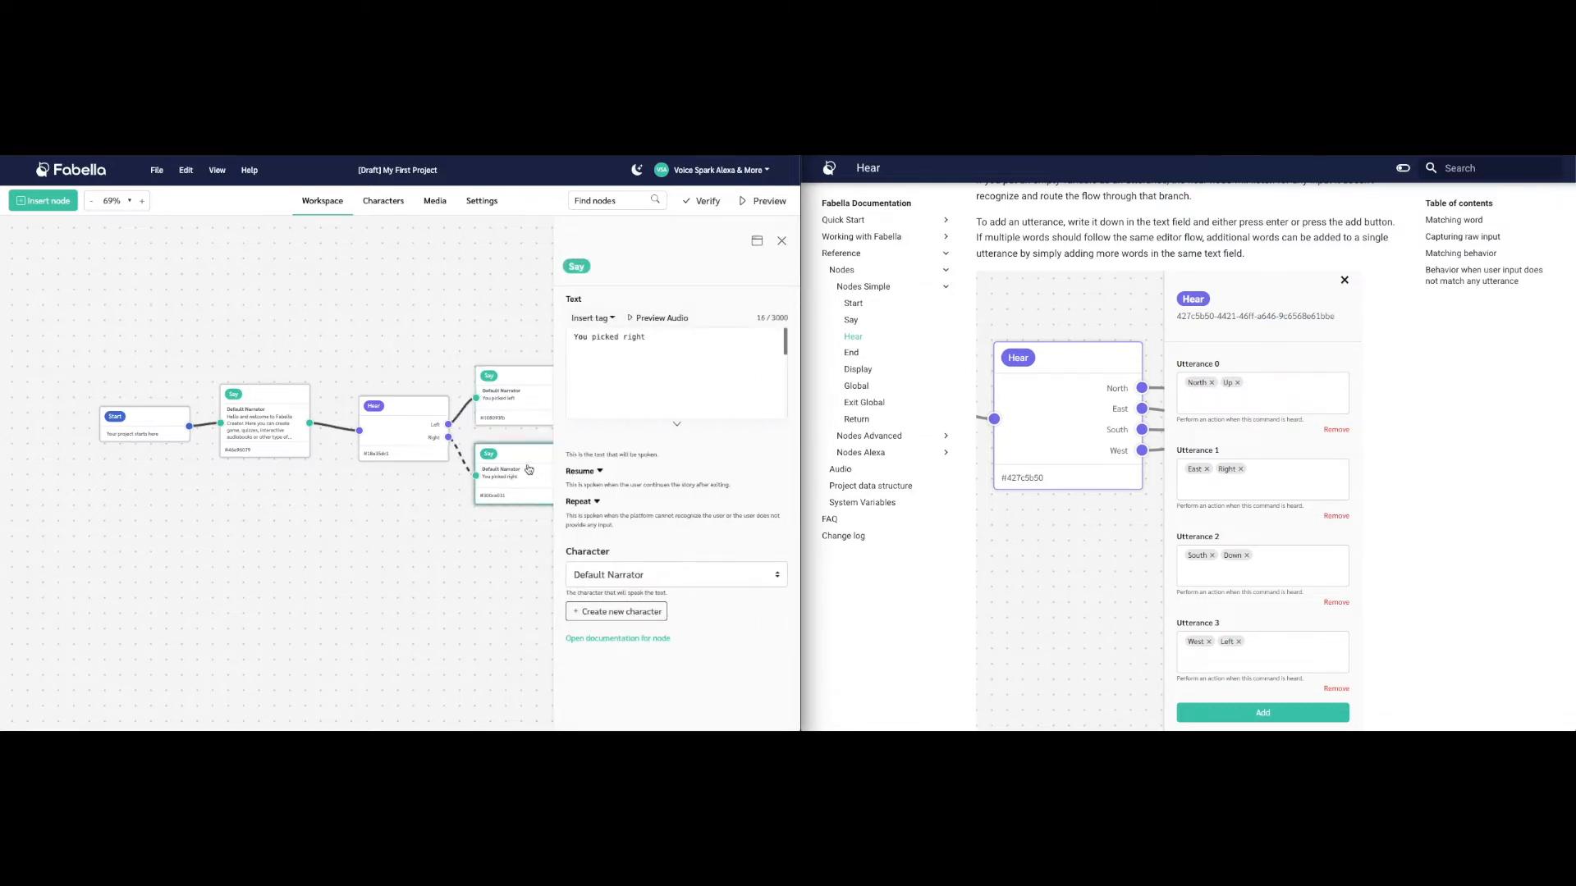
click(781, 241)
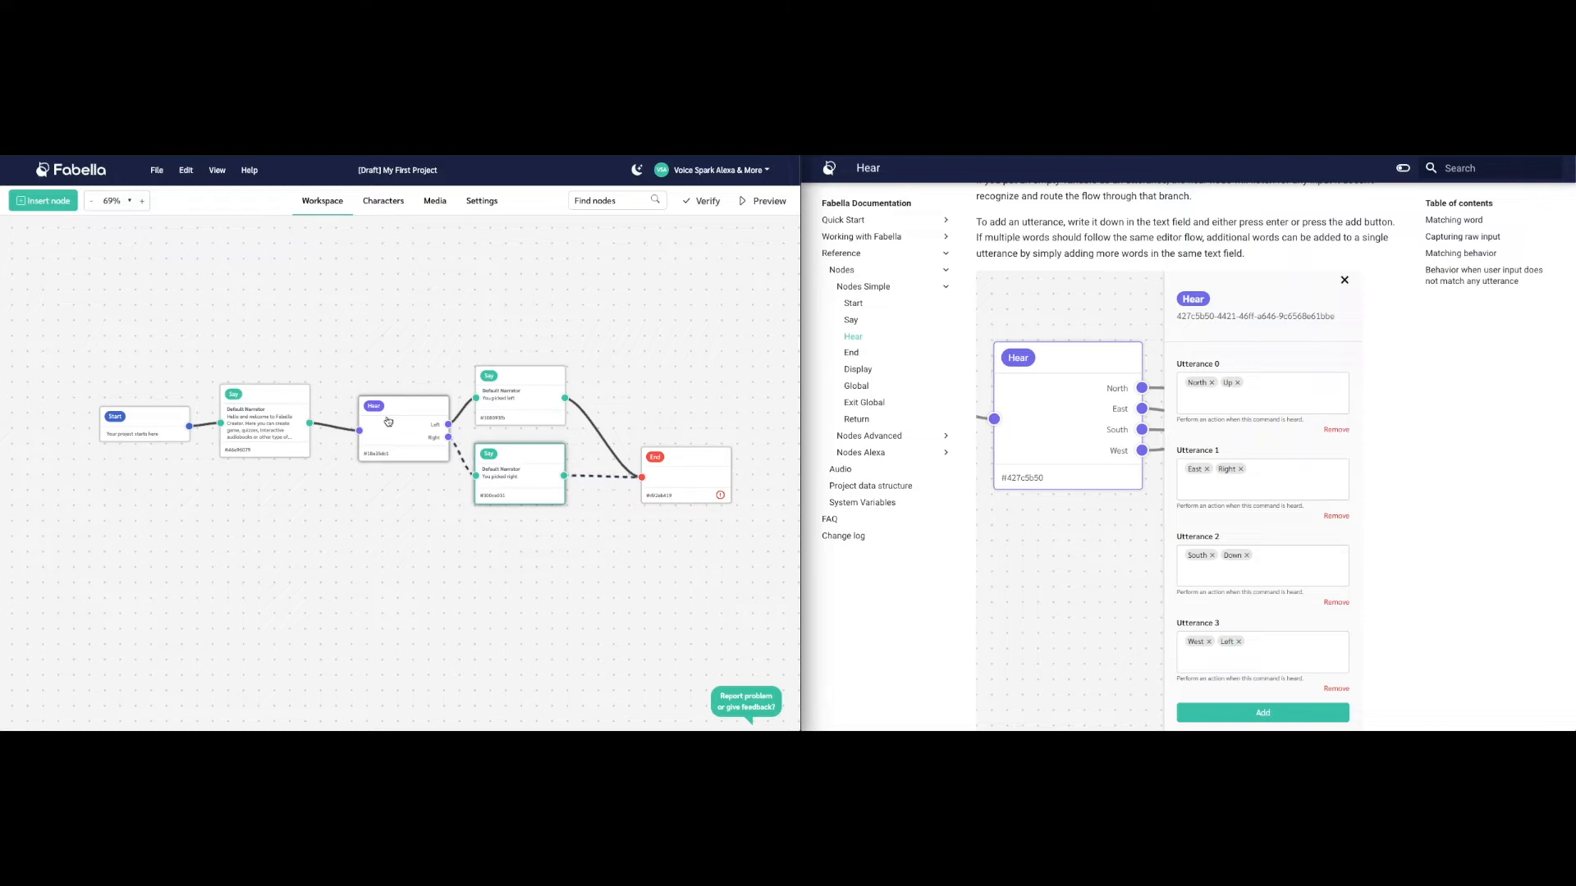
Check the End node's settings and verify the project for errors
click(664, 487)
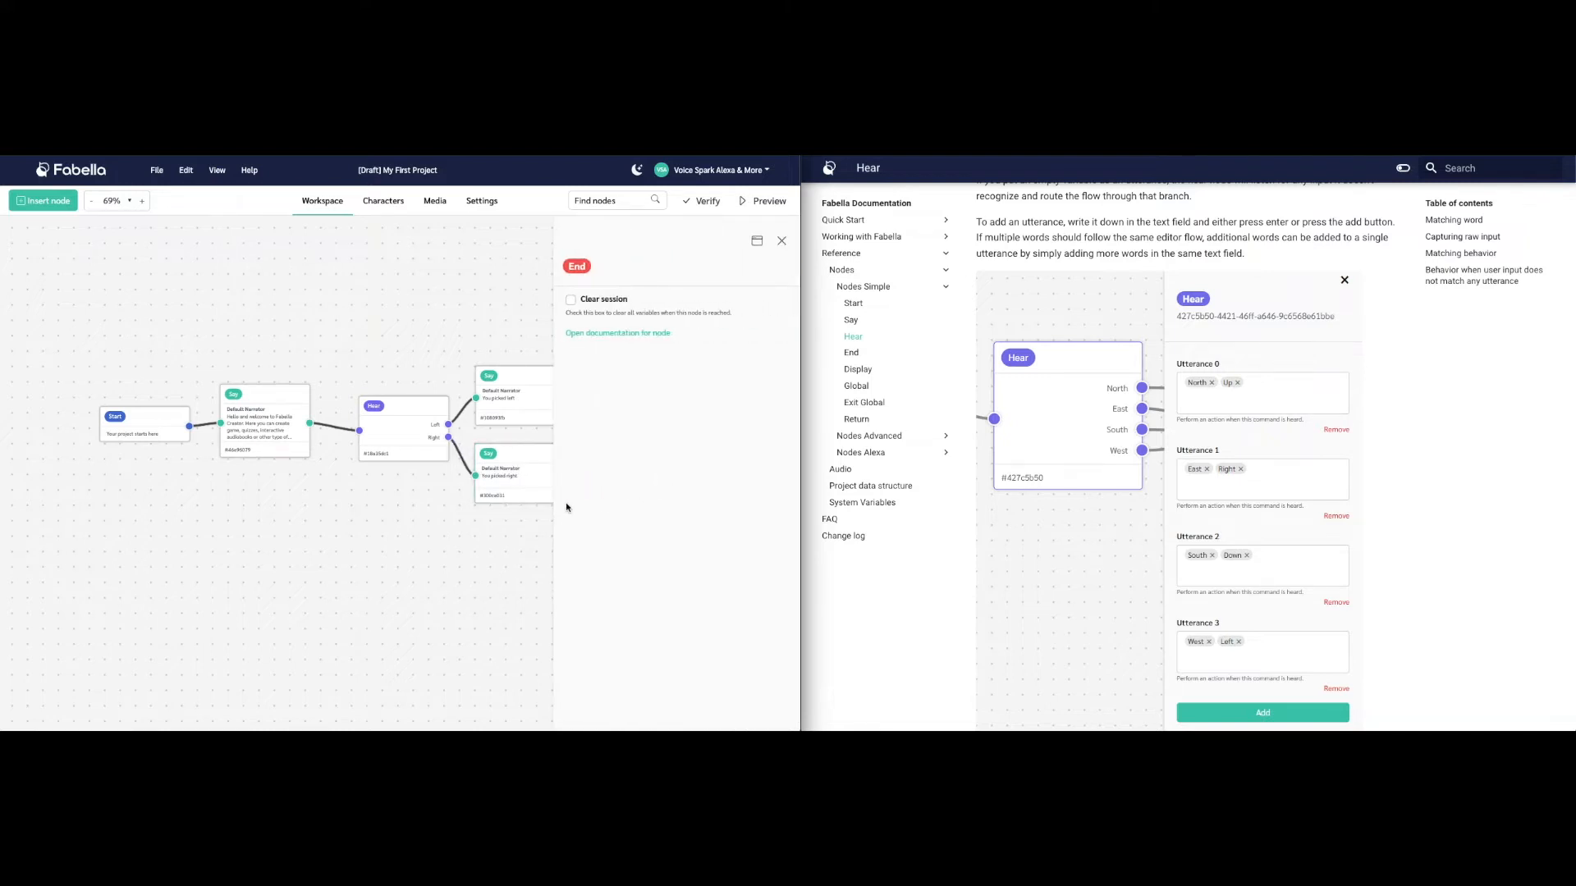
click(781, 240)
click(702, 201)
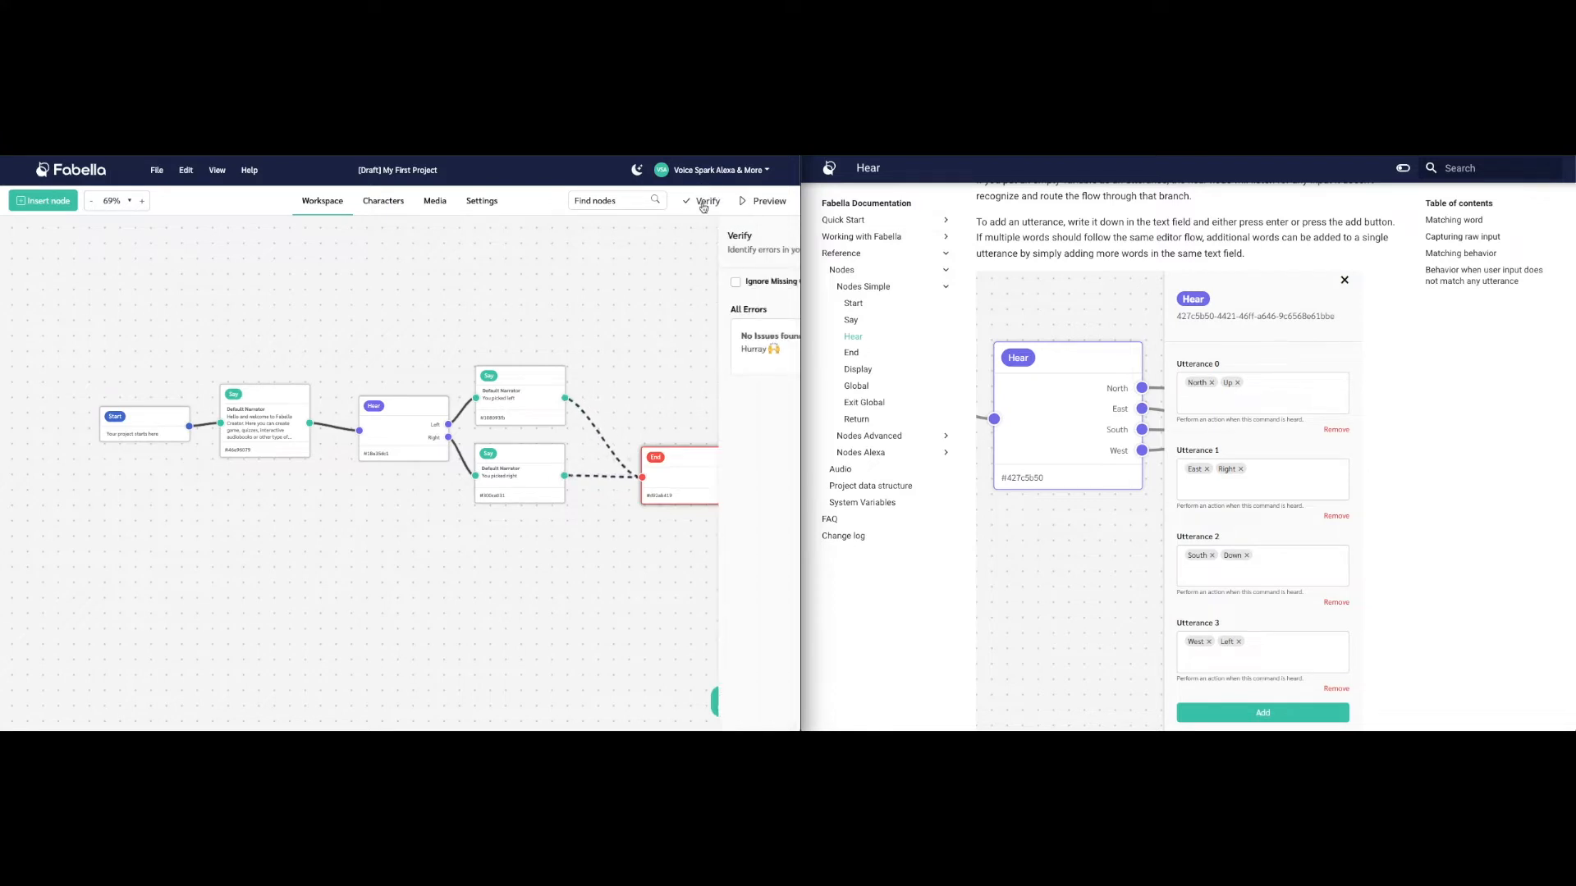
Close the verification results and read the Hear node documentation on utterances, the matching word and capturing raw input
click(781, 241)
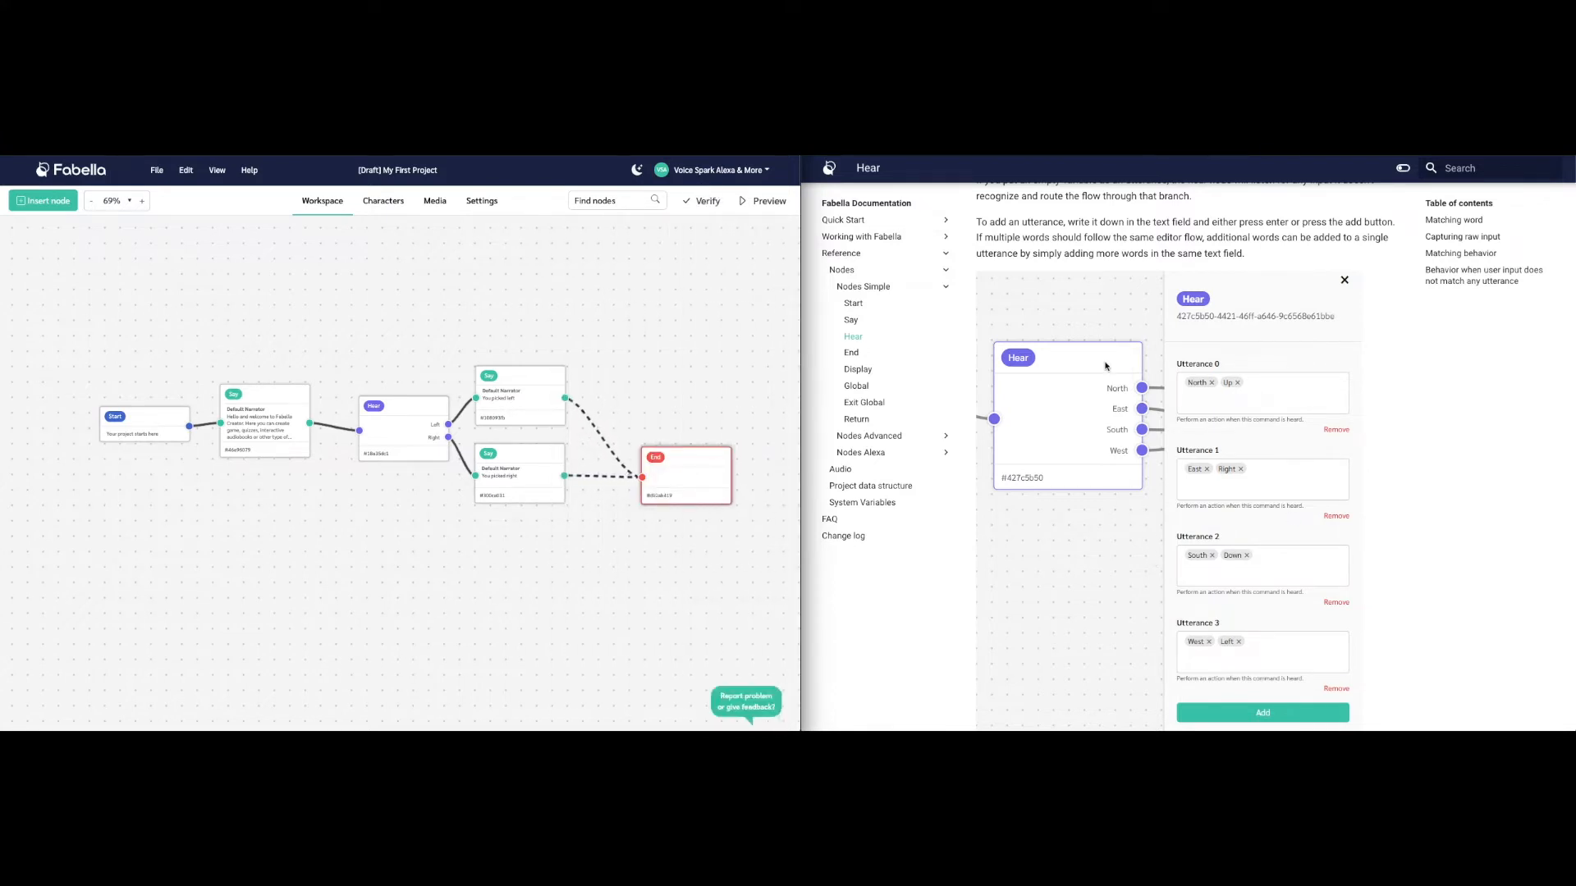
scroll(1105, 366, up, 4)
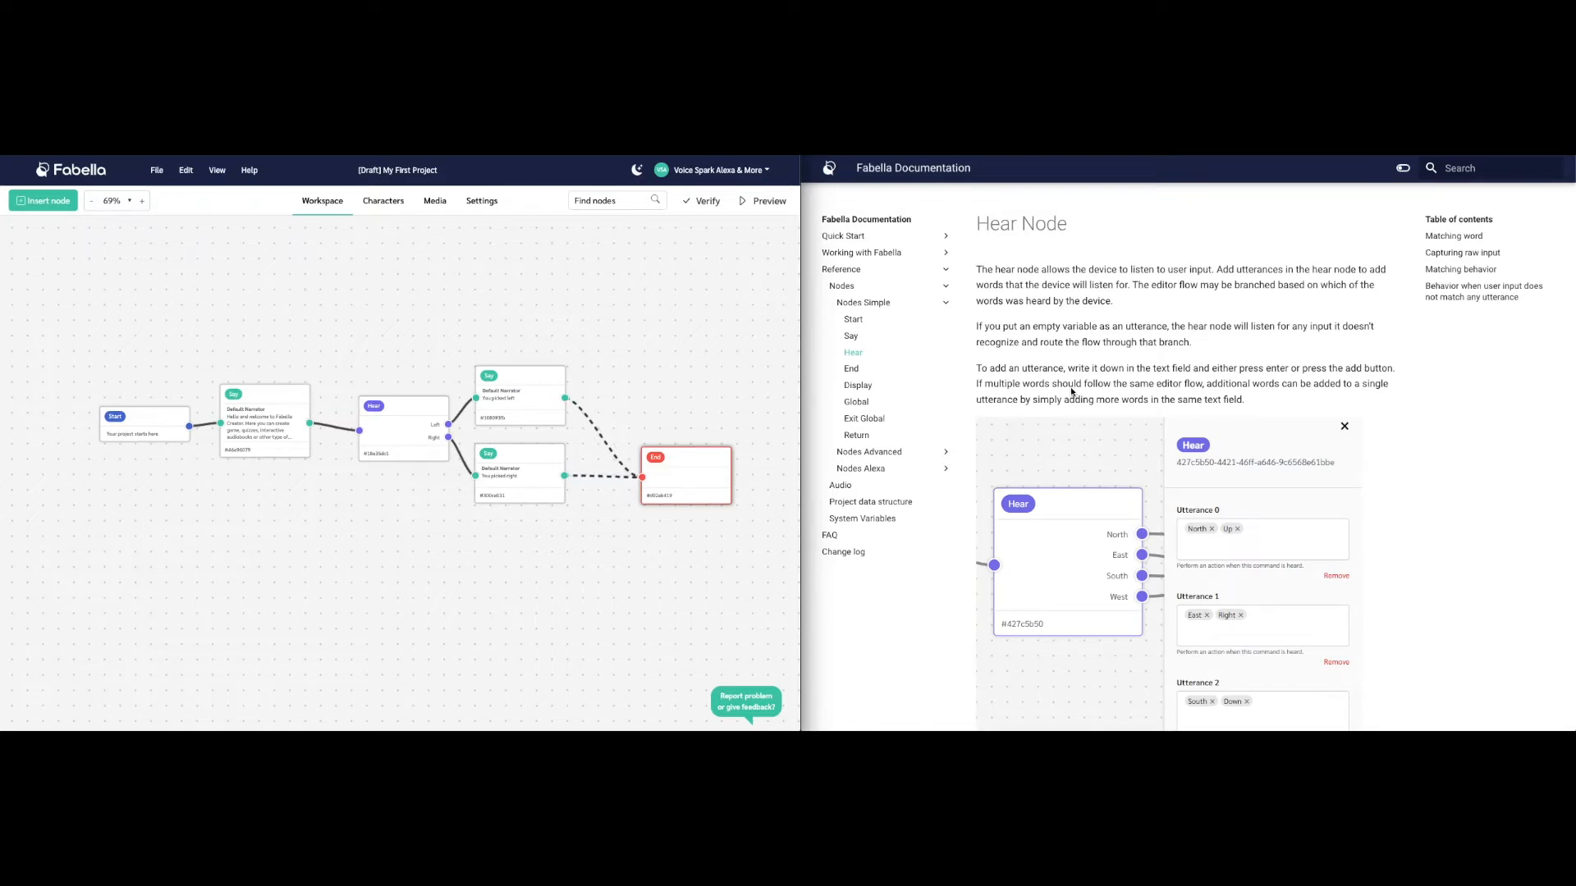
scroll(1071, 392, down, 3)
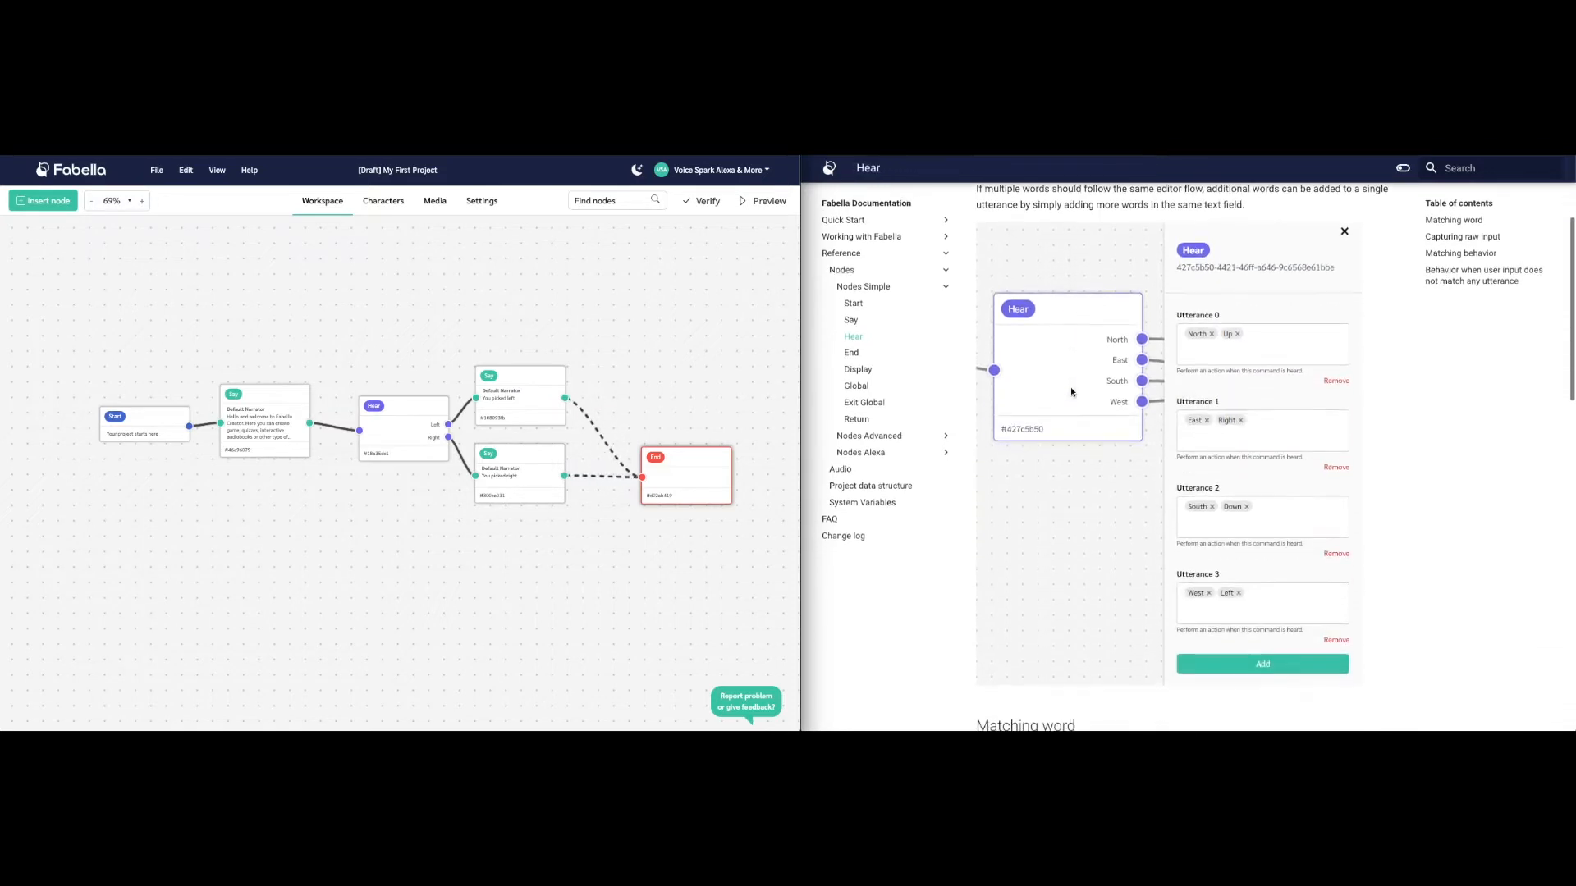
scroll(1071, 391, up, 1)
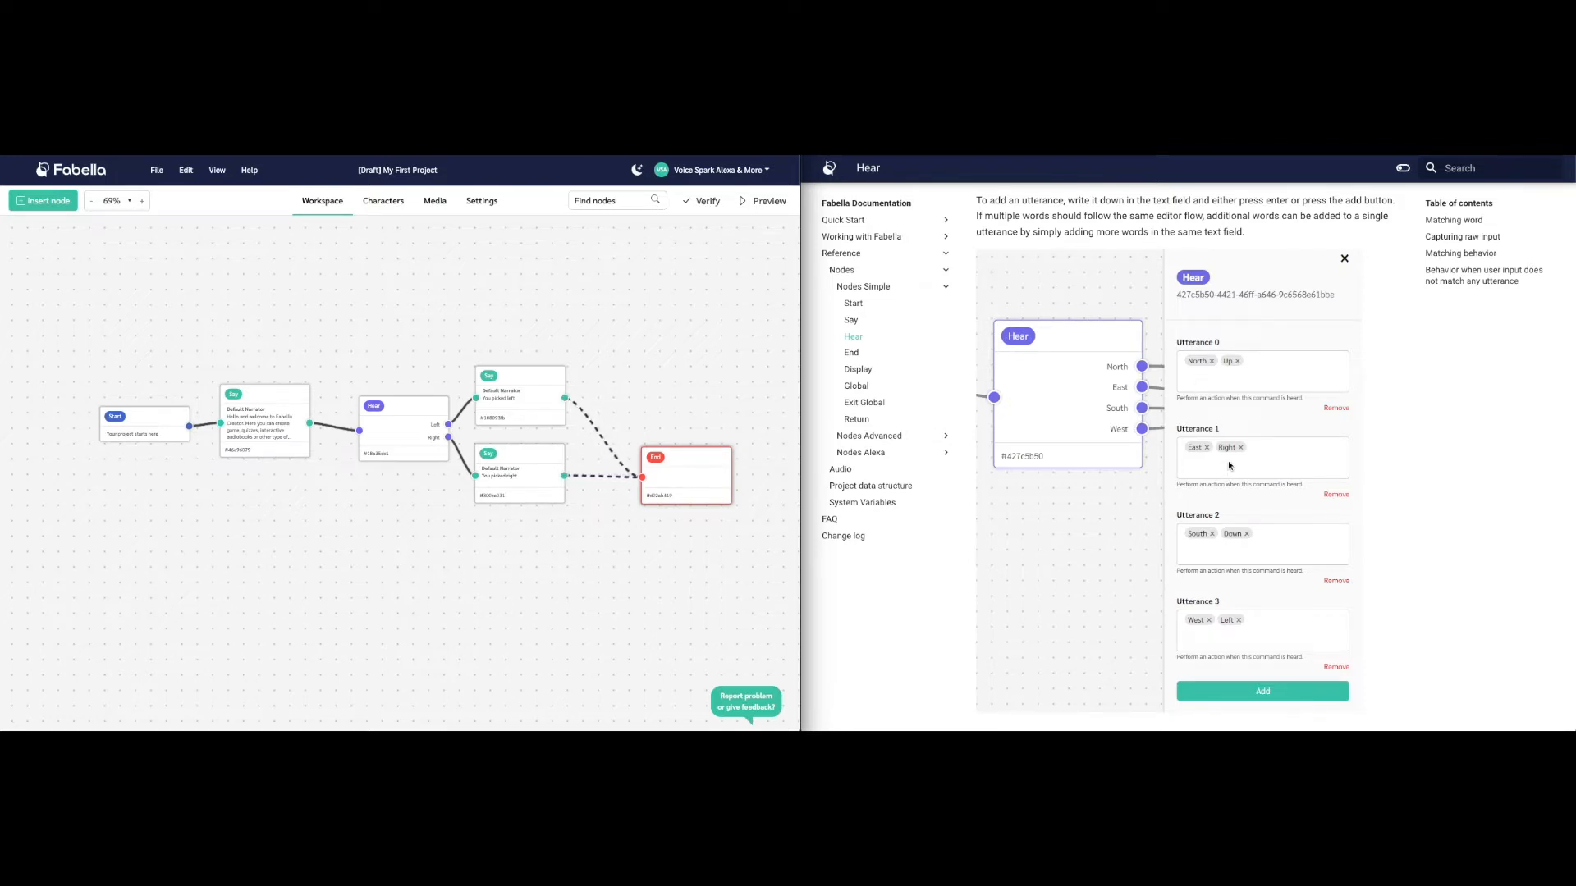
scroll(1229, 466, down, 2)
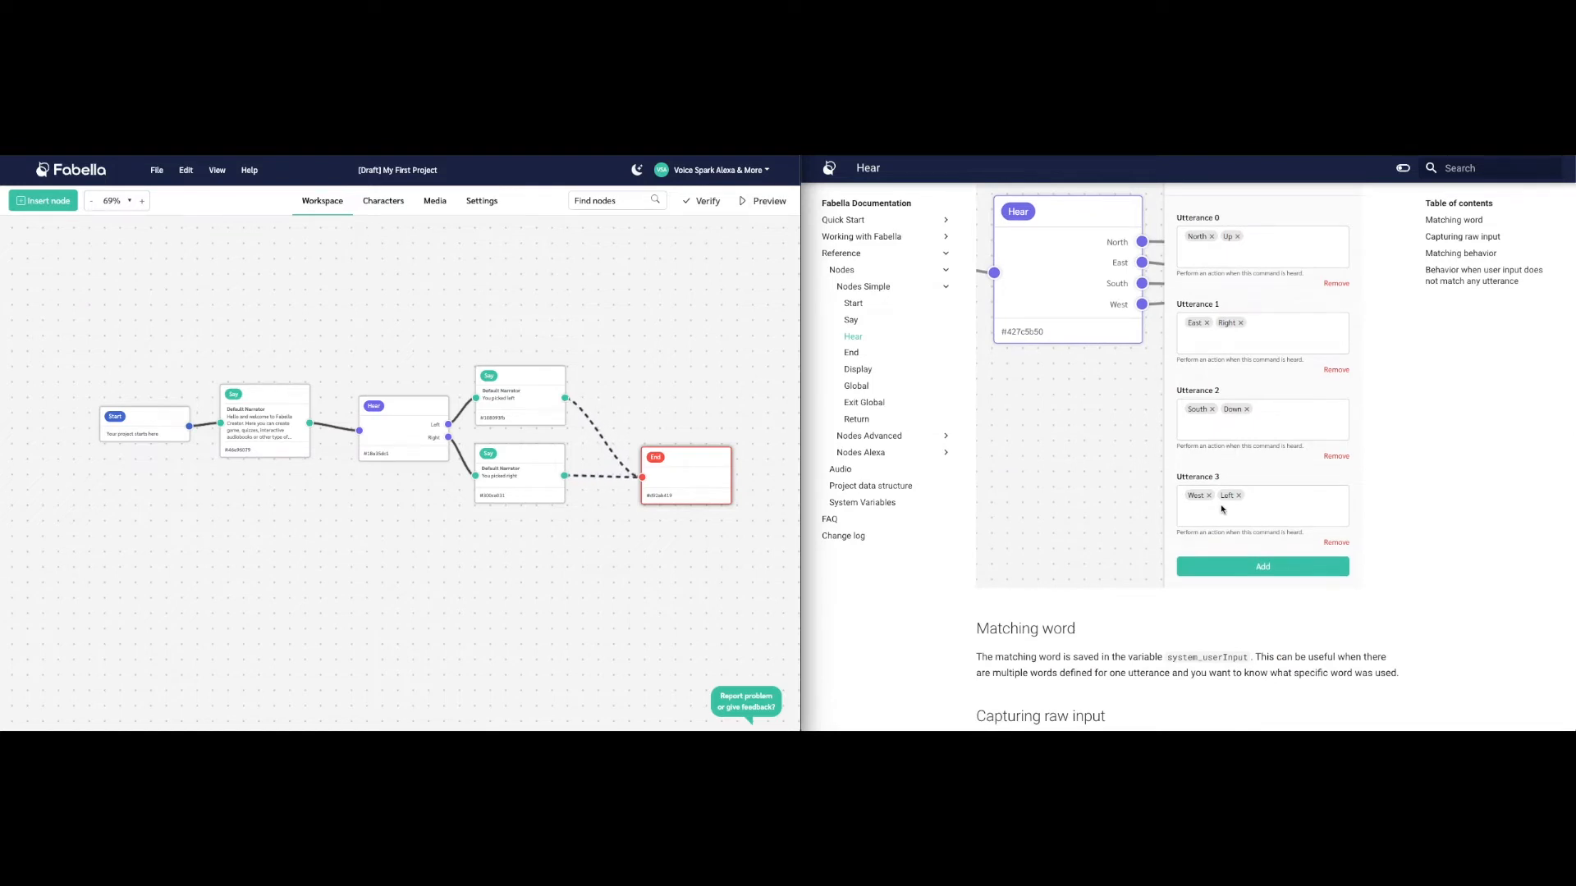
scroll(1221, 509, down, 2)
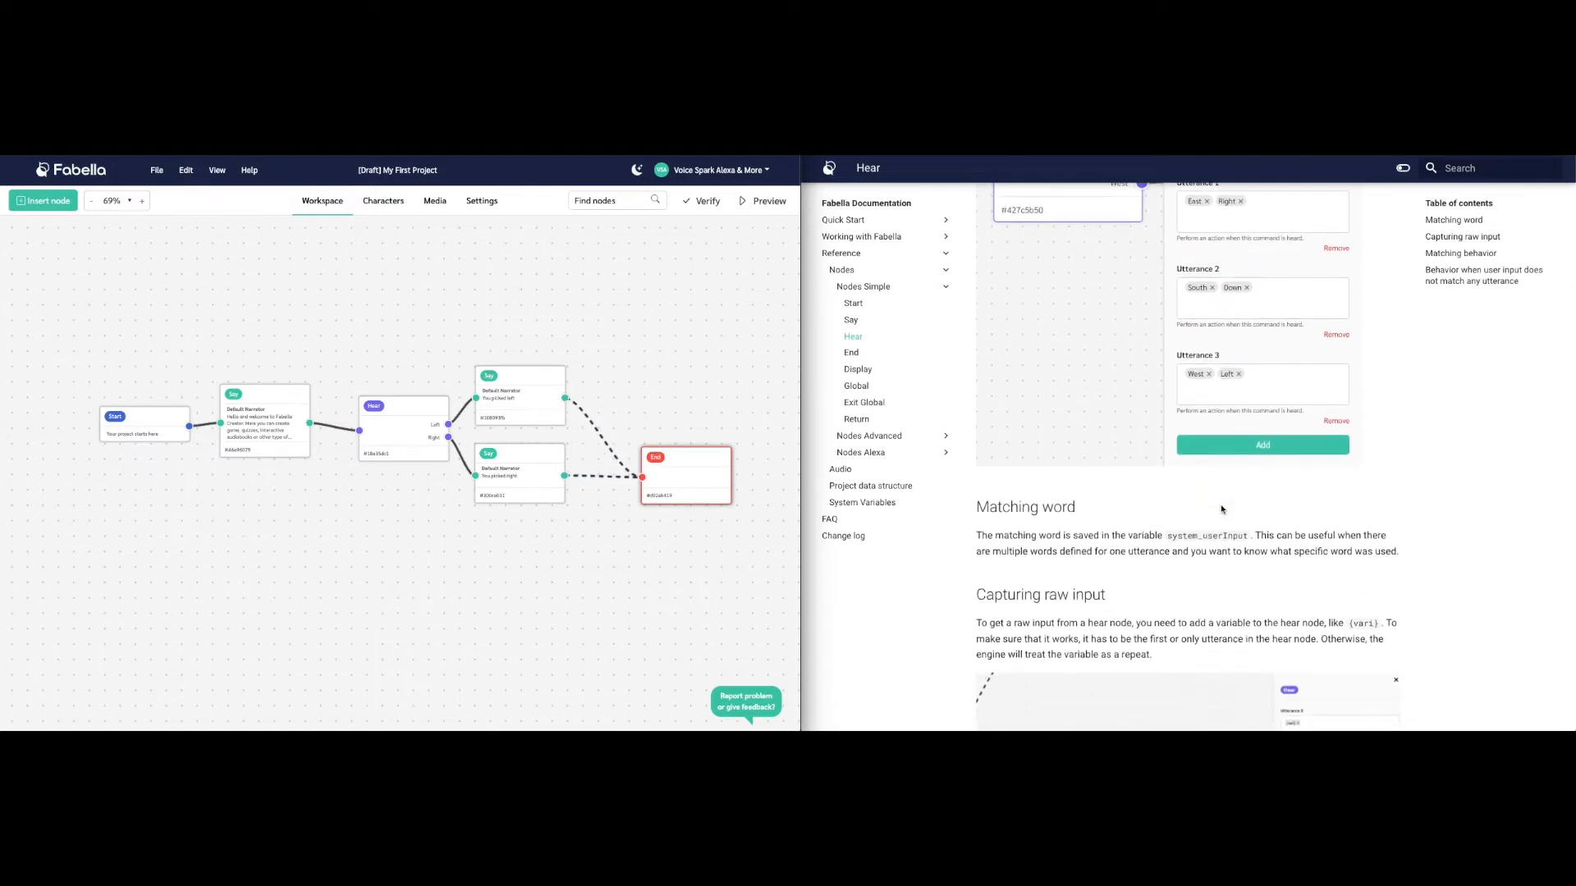
scroll(1221, 508, down, 2)
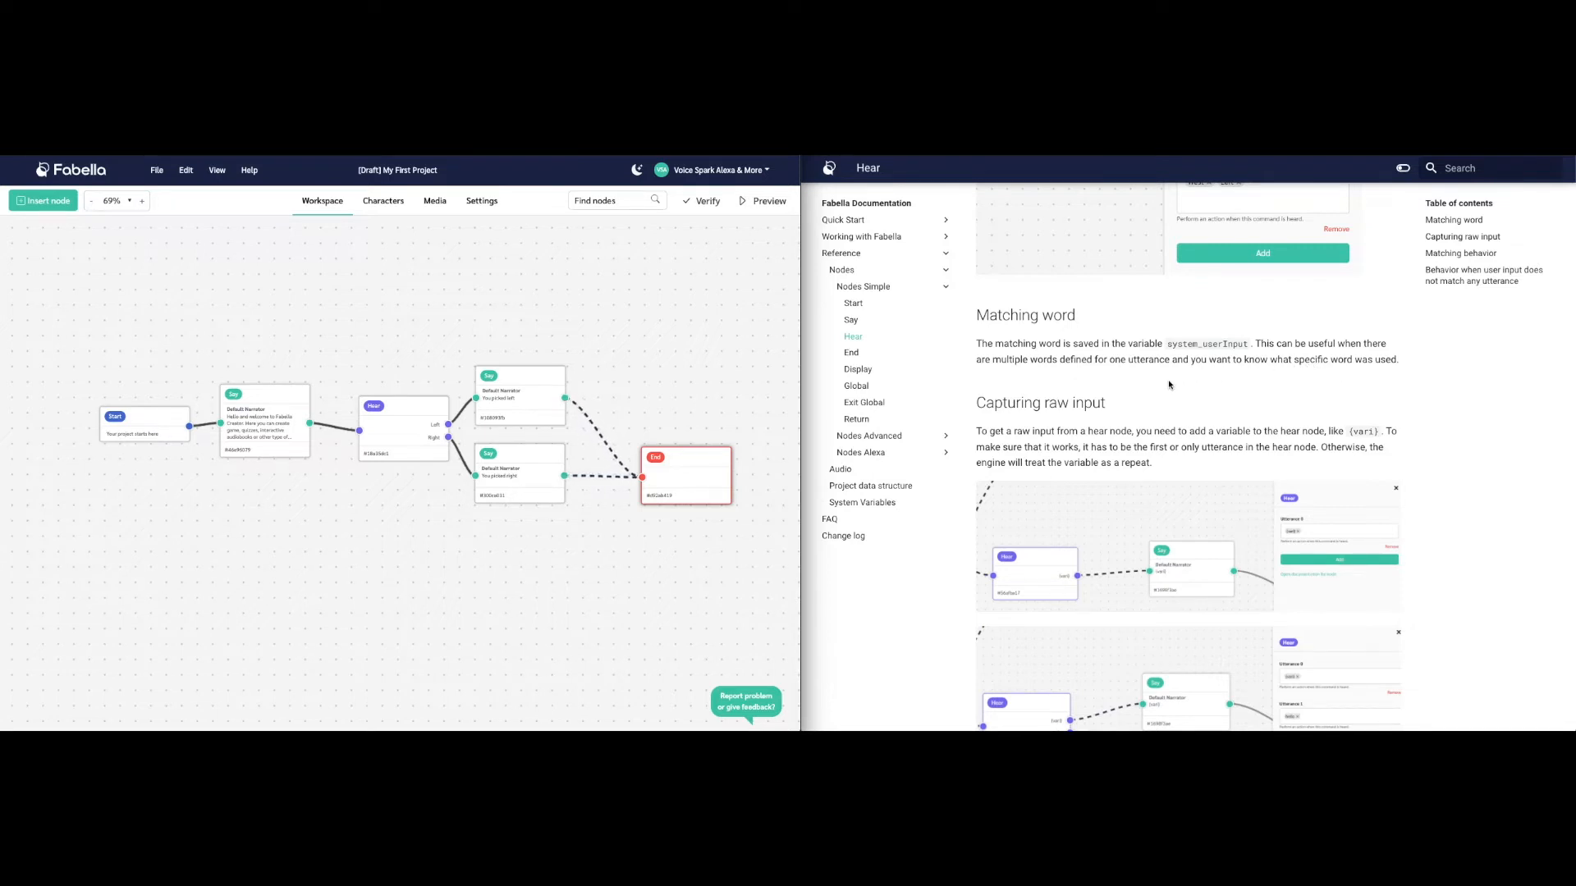
scroll(1169, 384, down, 2)
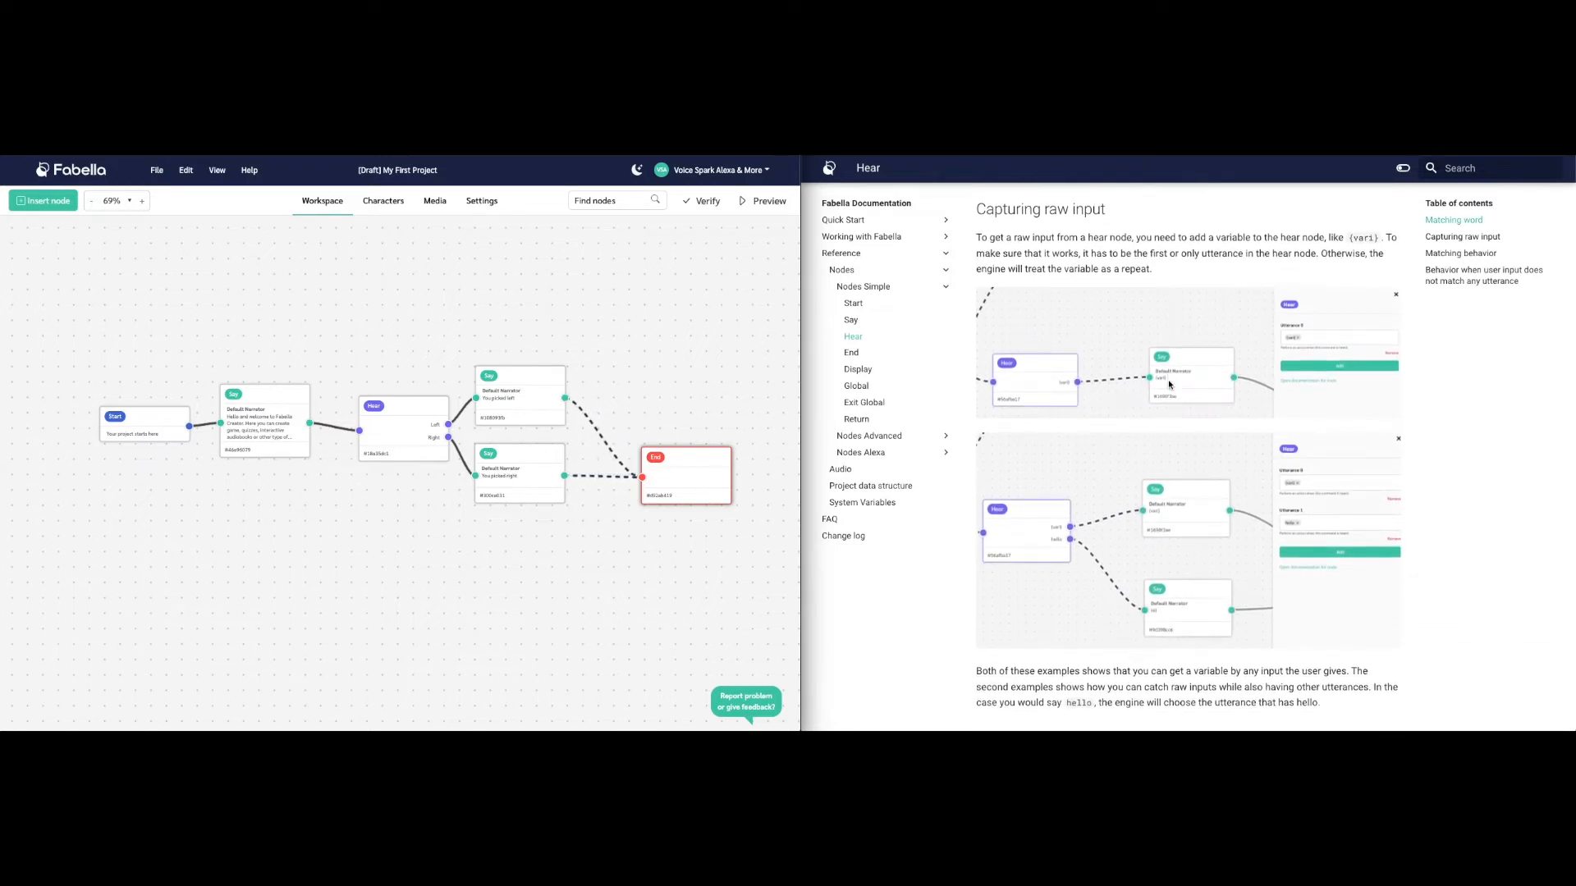
scroll(1168, 384, down, 2)
scroll(1169, 384, up, 4)
scroll(1169, 384, down, 2)
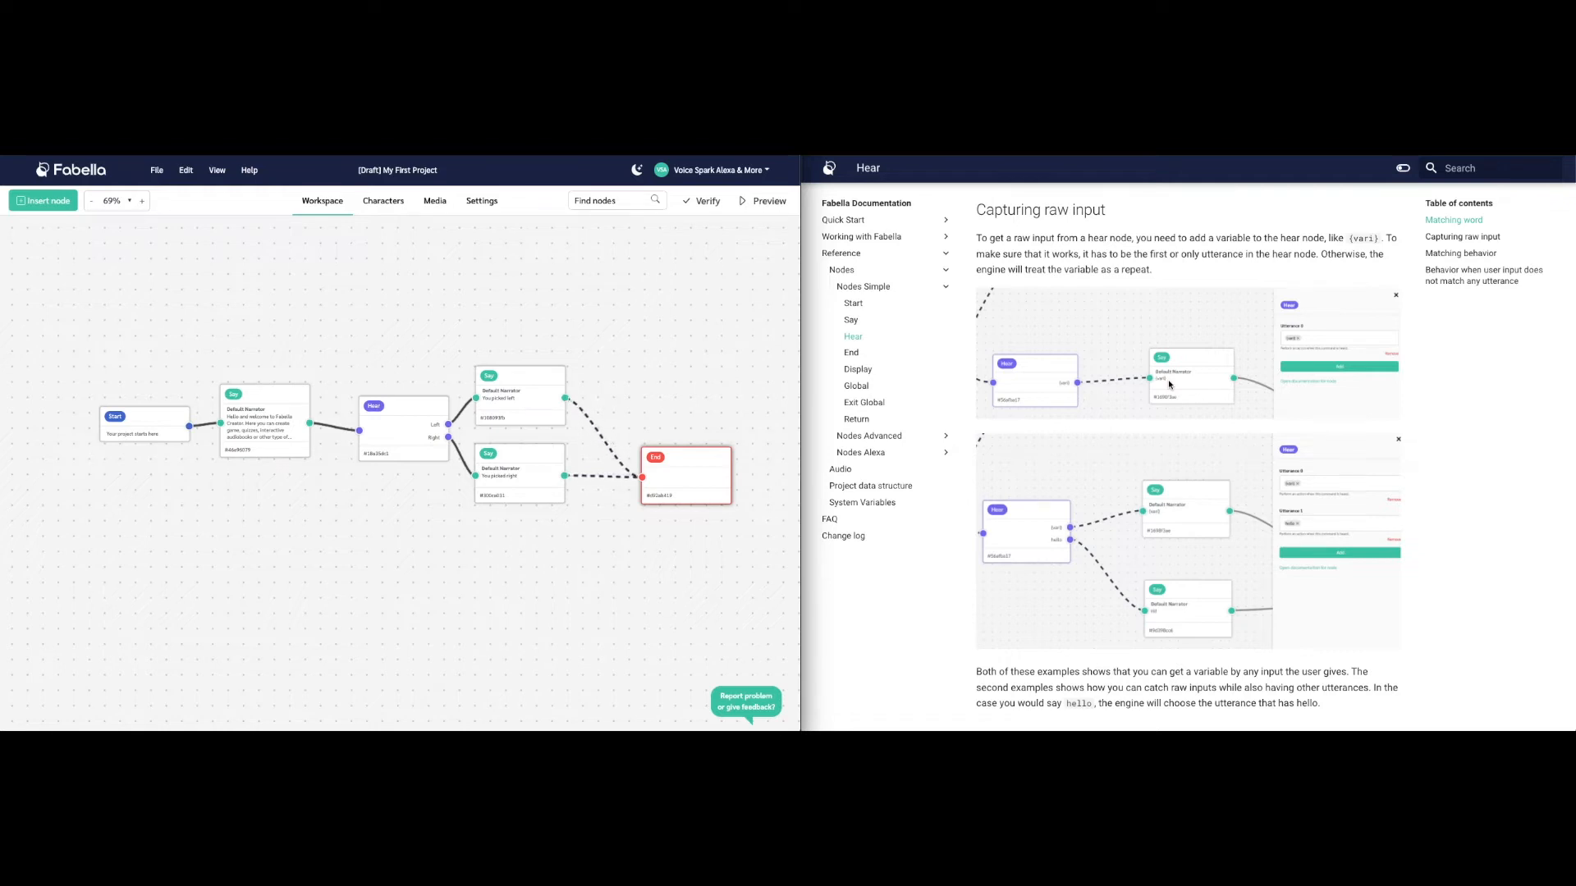
Read the Hear documentation on matching behavior and input that matches no utterance, and open the End node page
scroll(1168, 384, down, 5)
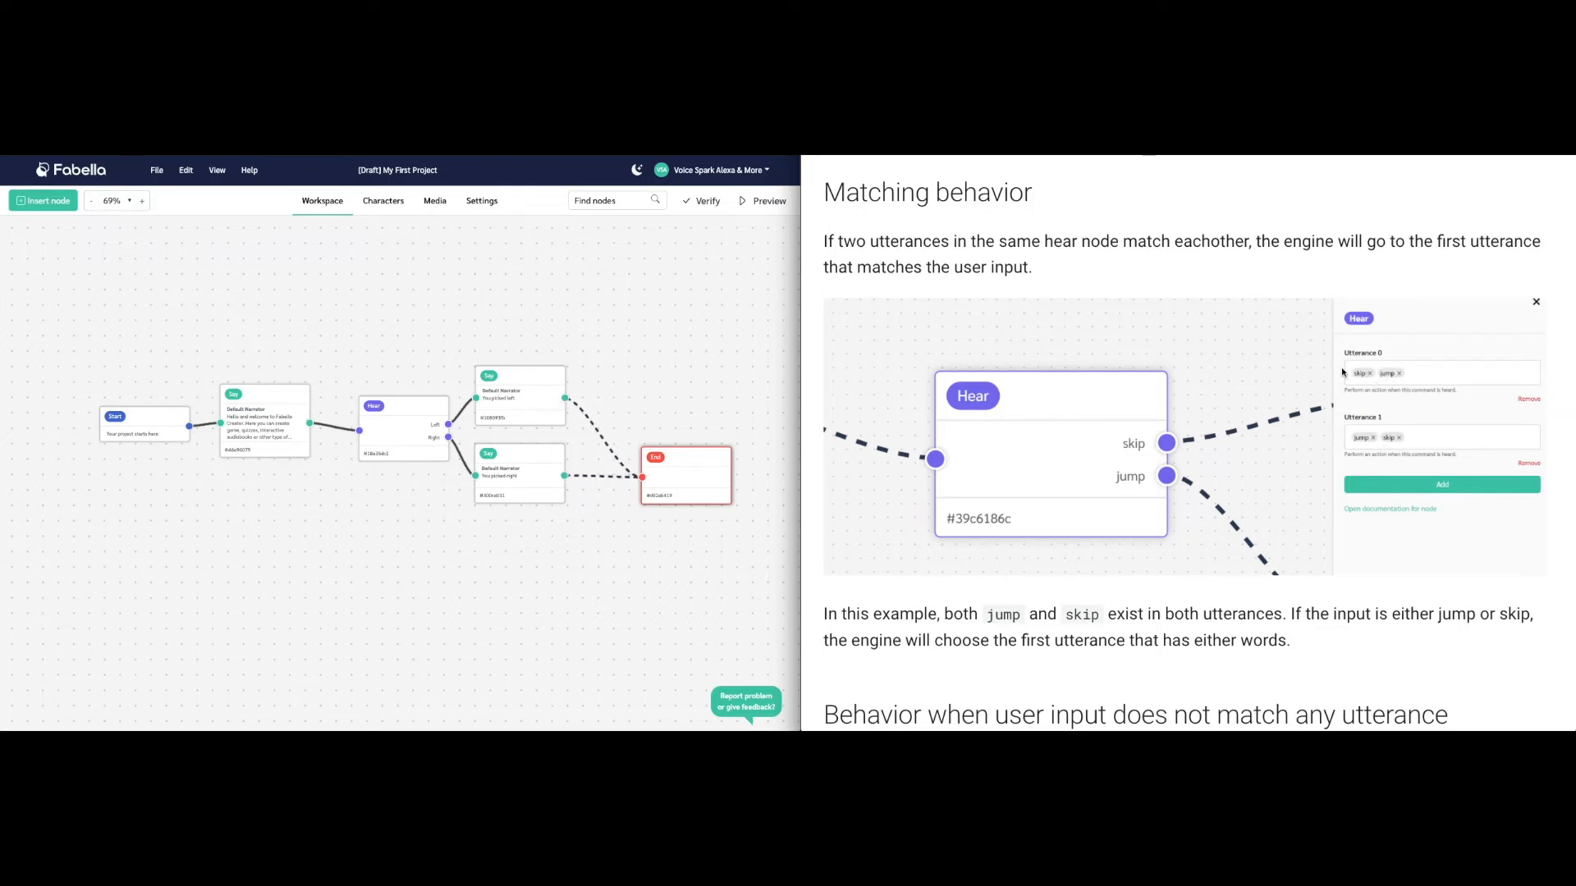
scroll(1144, 540, down, 3)
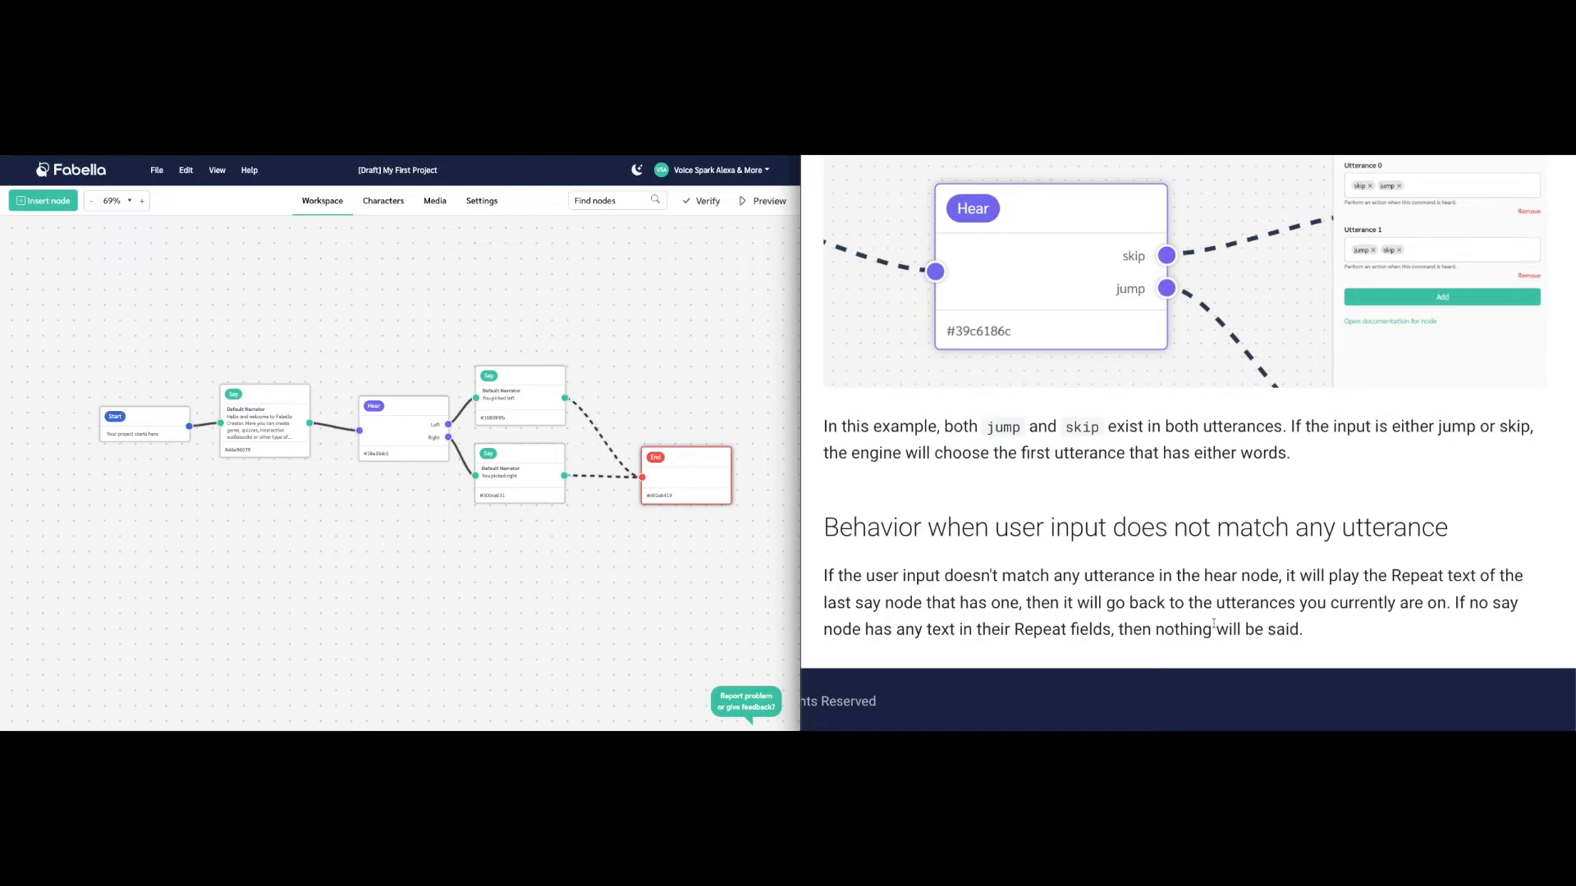
scroll(1068, 580, down, 2)
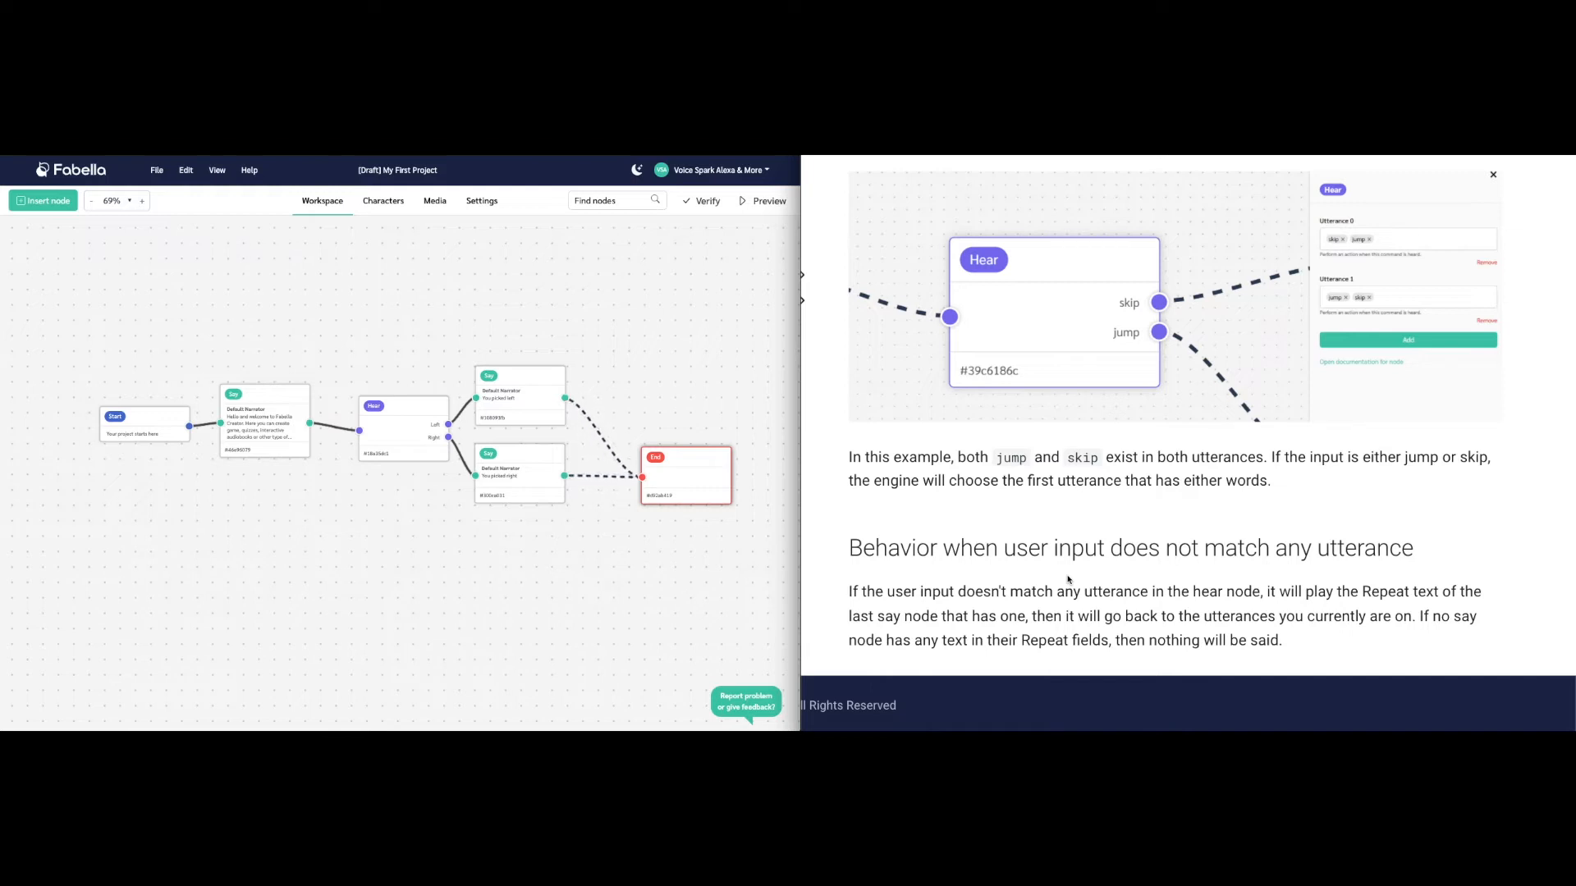
scroll(1068, 580, down, 3)
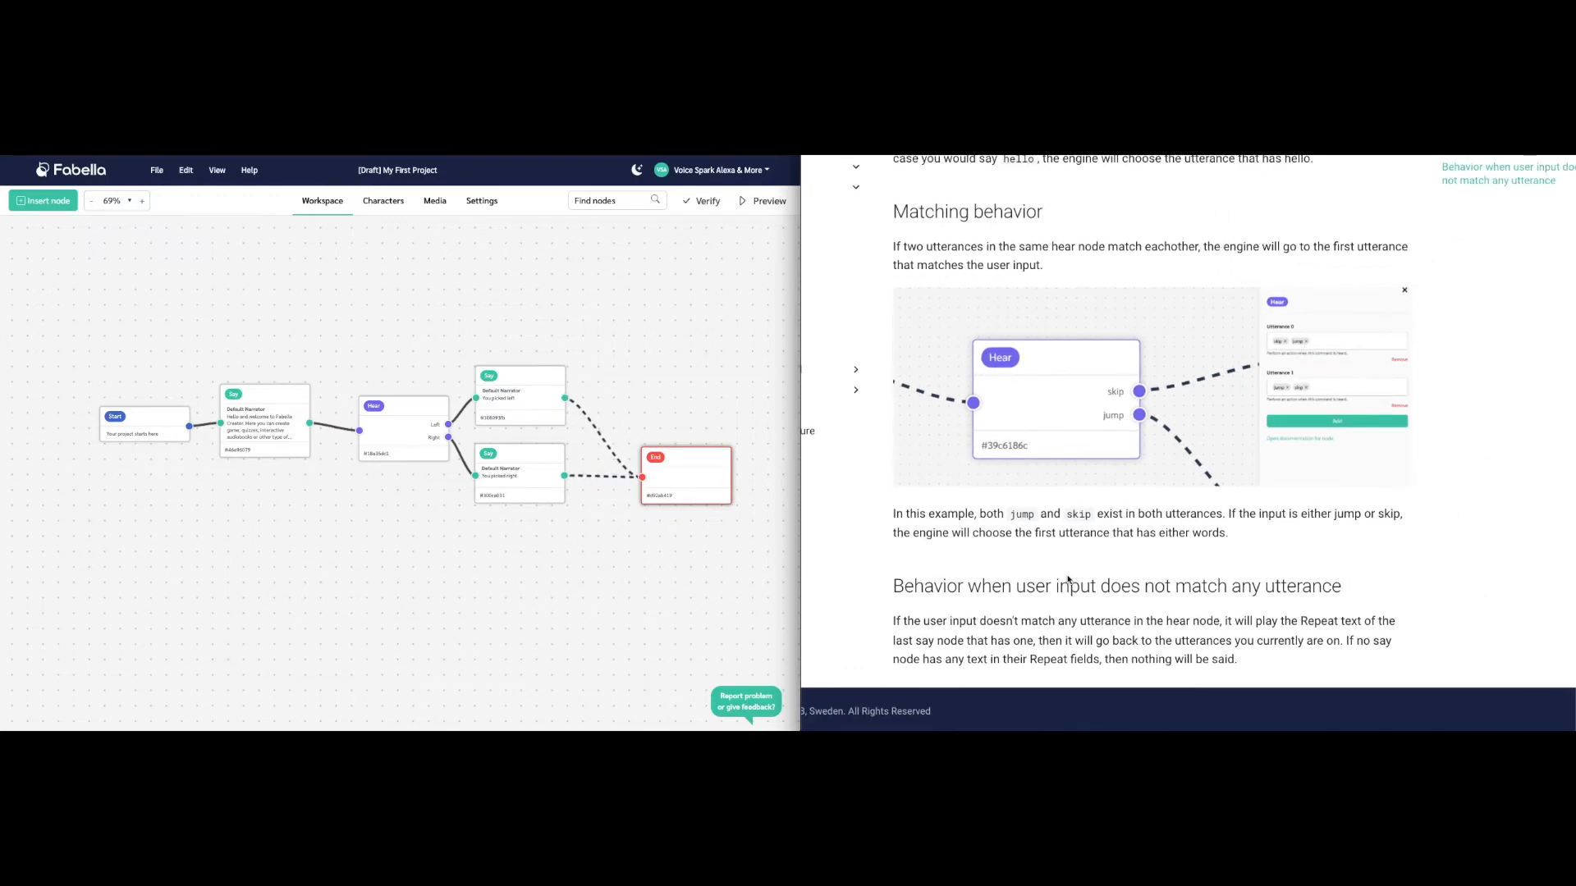
scroll(1068, 580, down, 2)
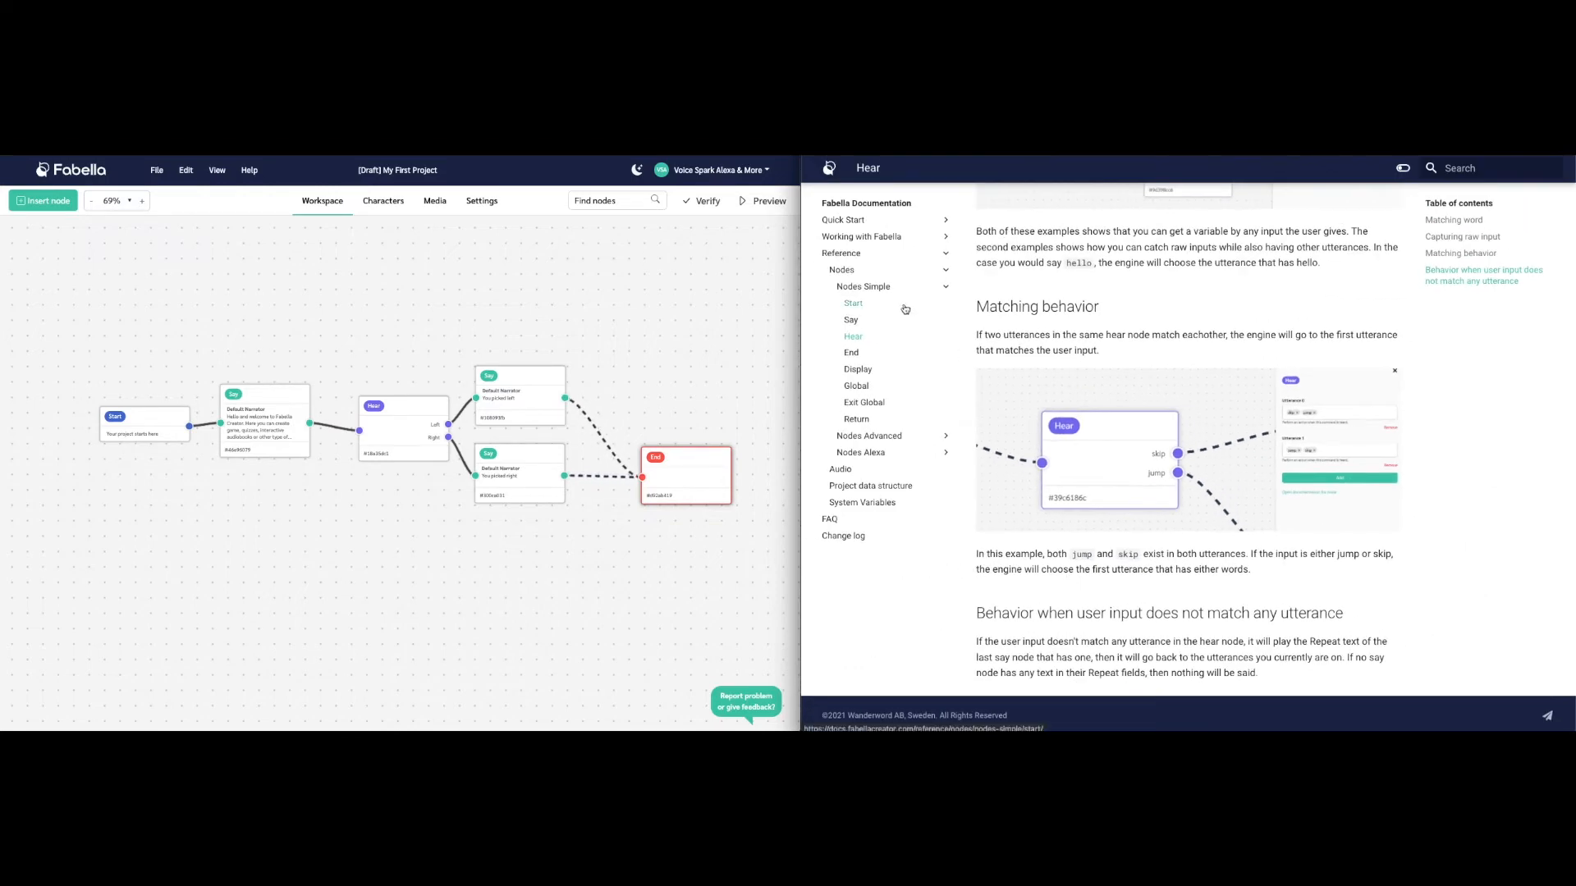
scroll(906, 309, up, 3)
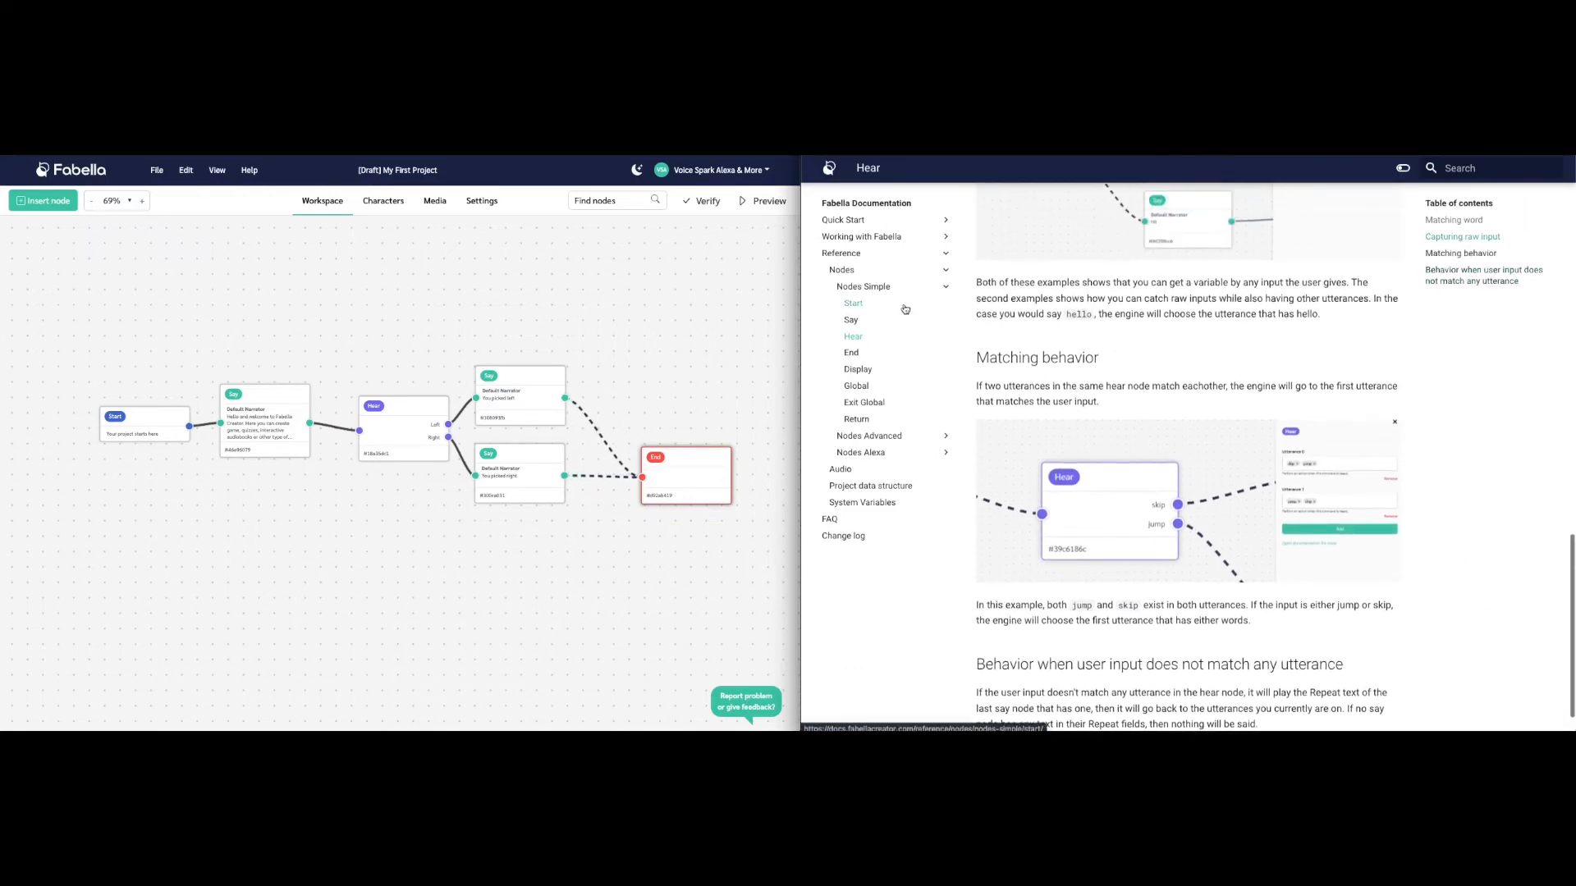
click(851, 353)
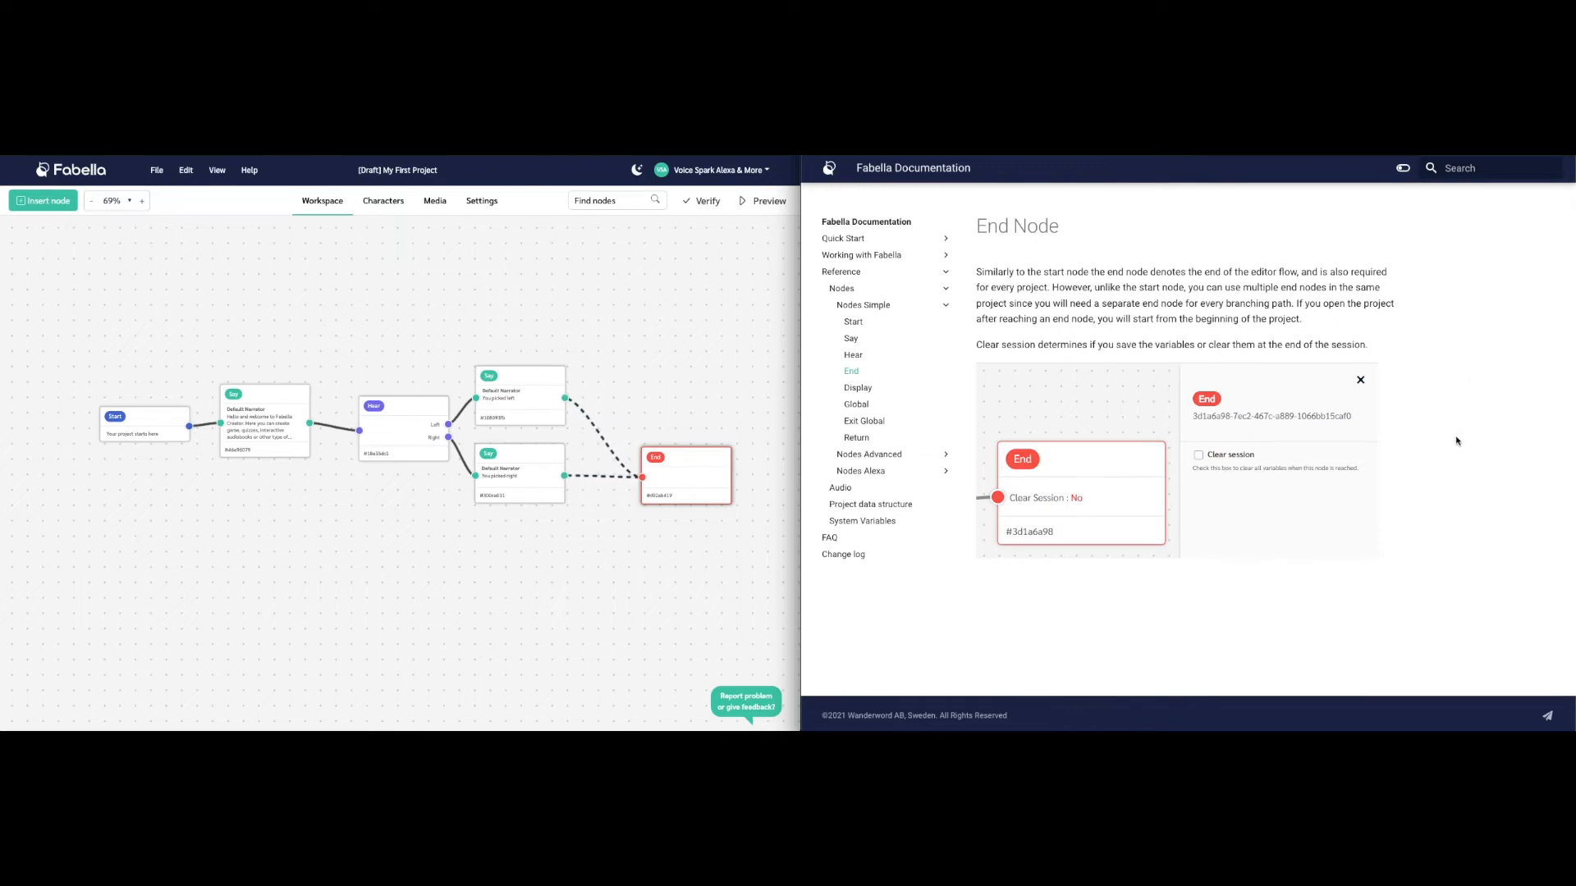
Insert a second End node and place it beside the Left branch's Say node, above the existing End node
right_click(613, 386)
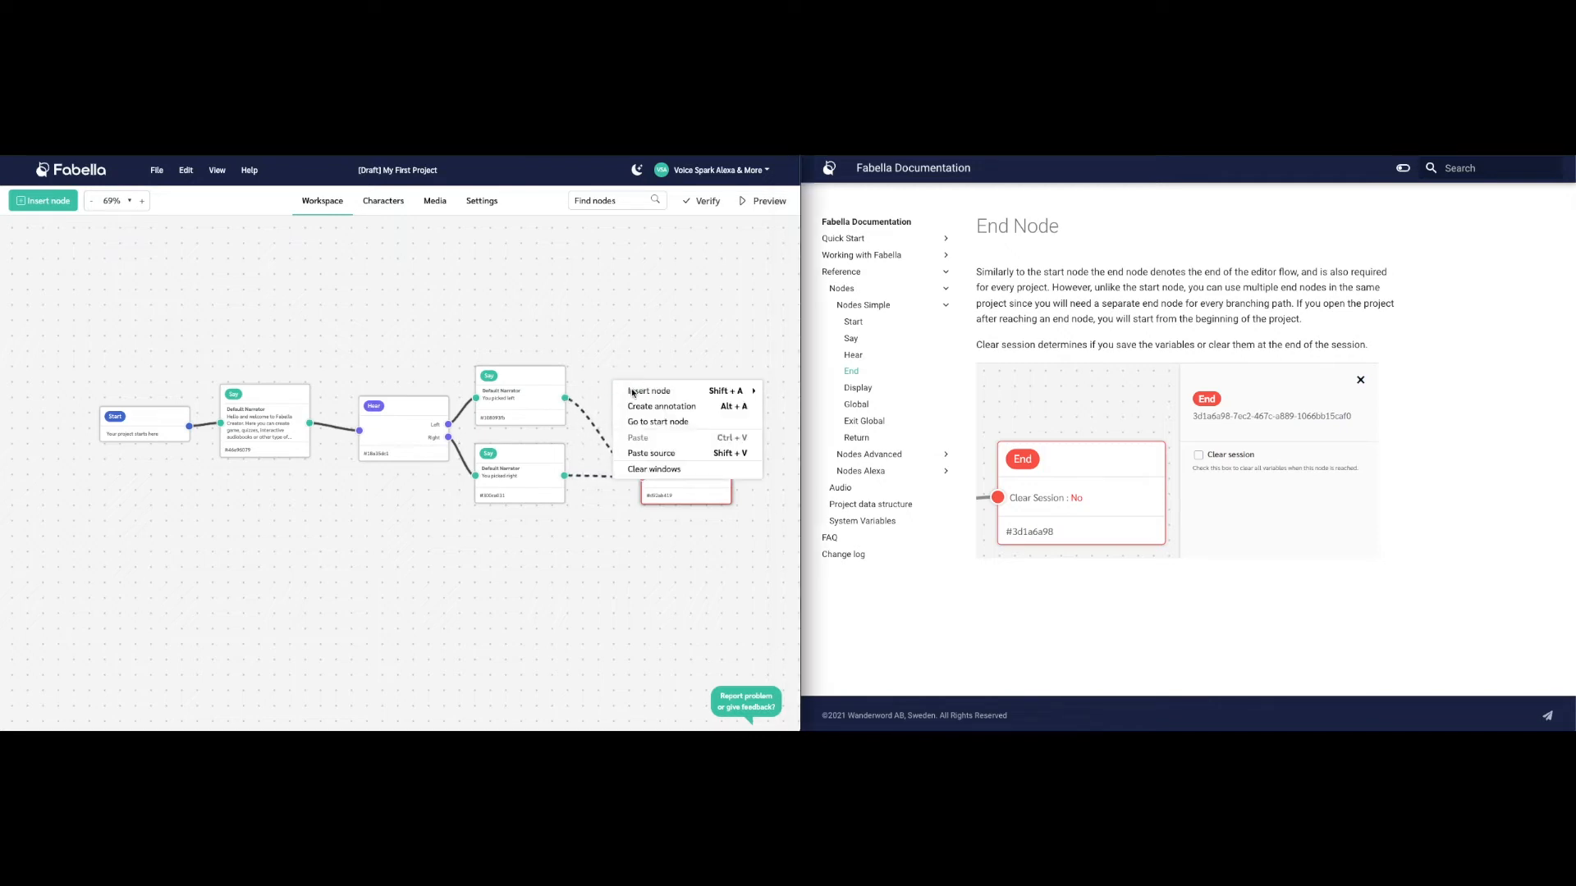
mouse_move(649, 397)
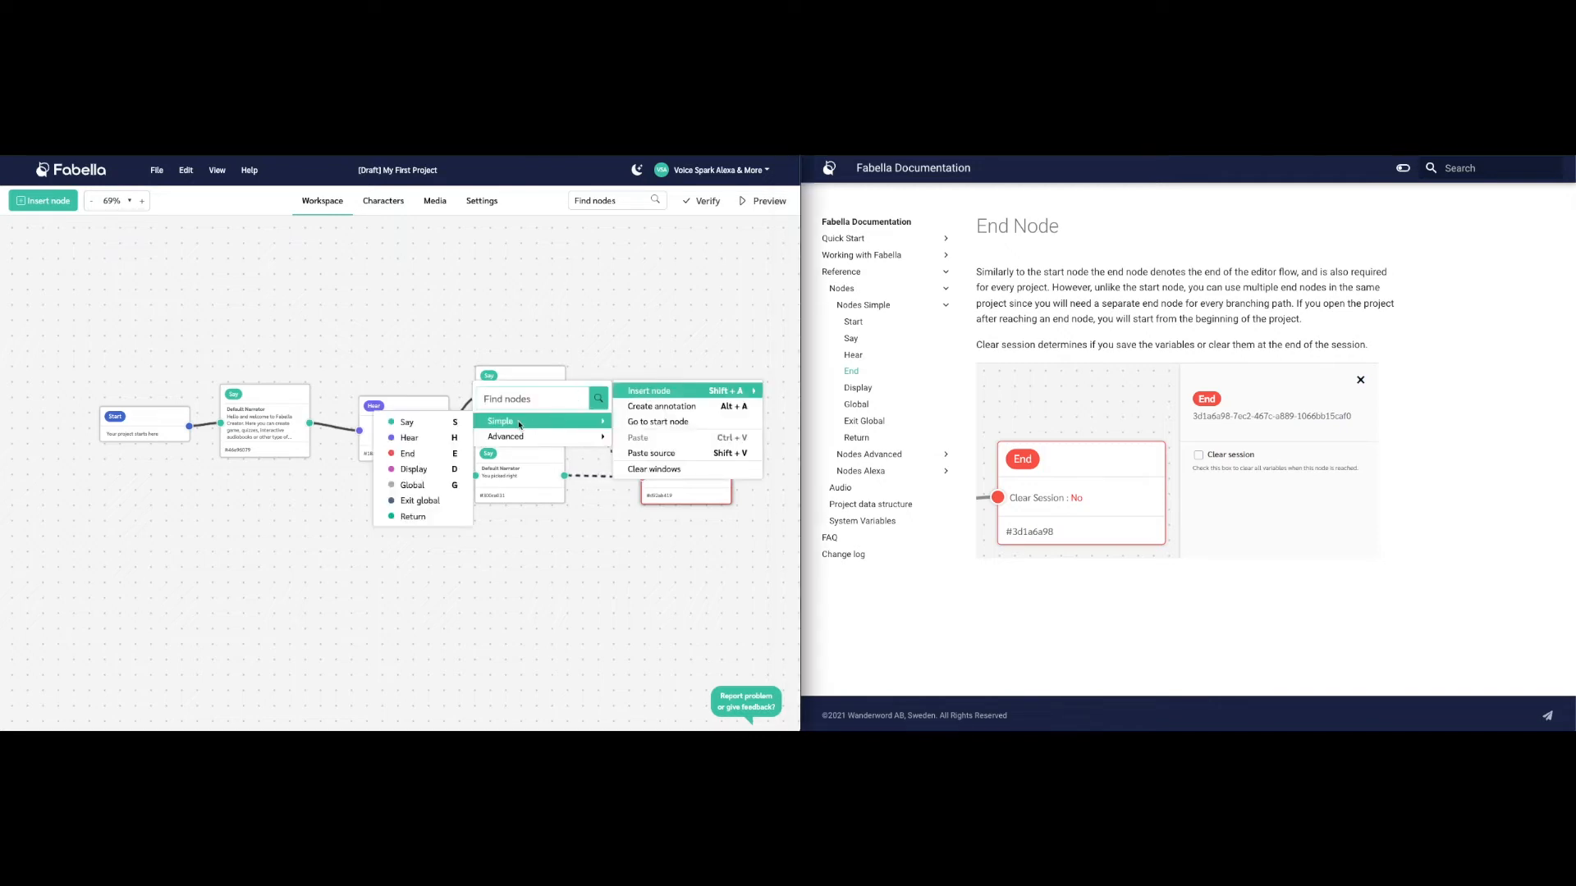
click(445, 454)
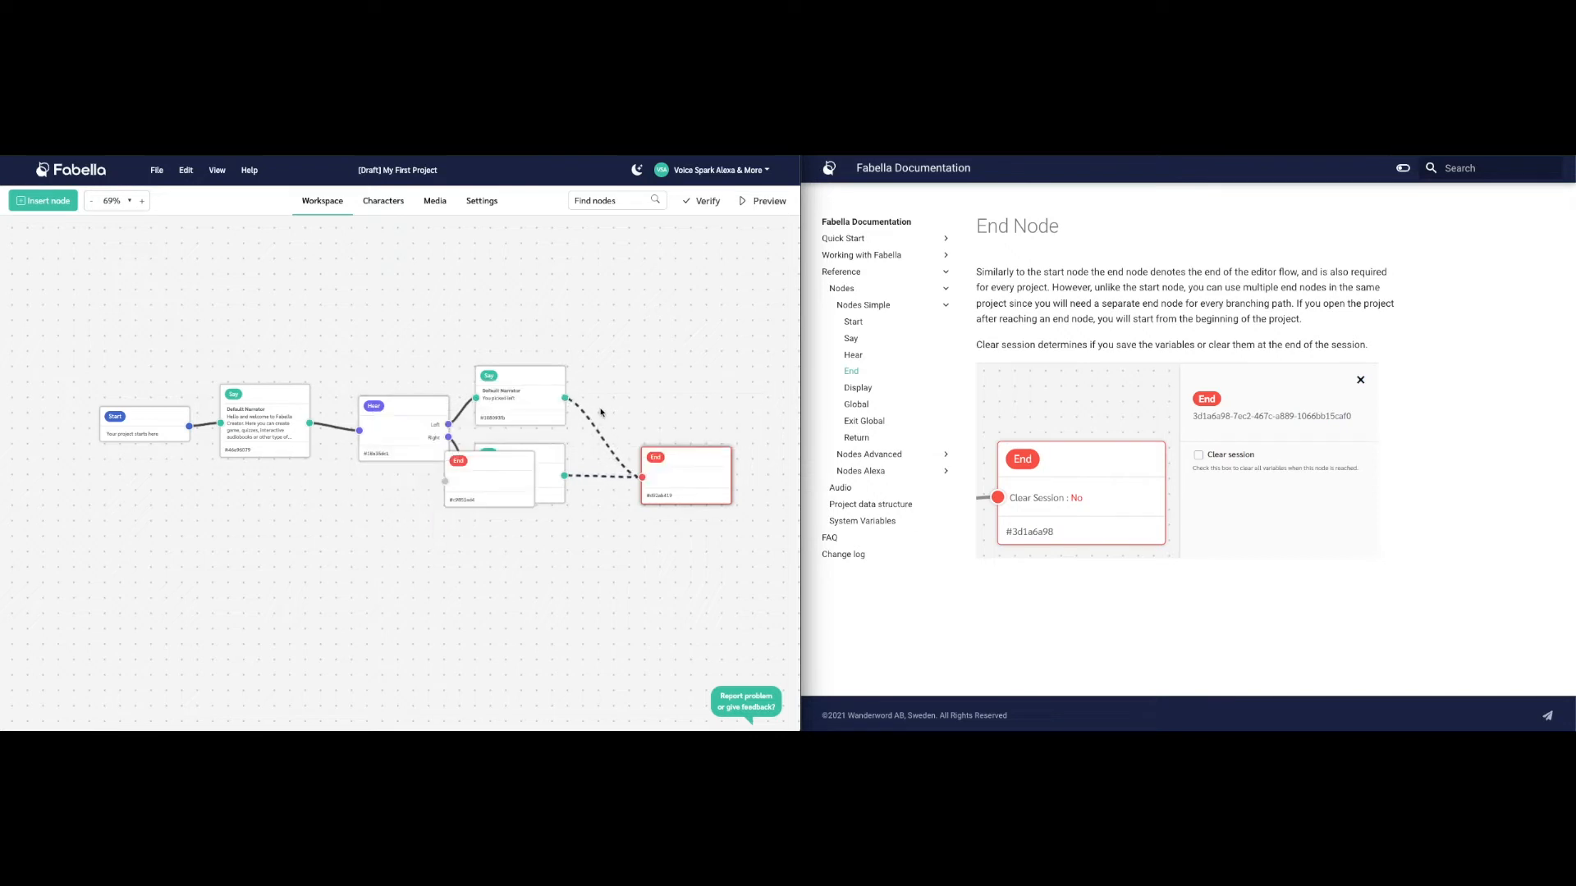
click(663, 400)
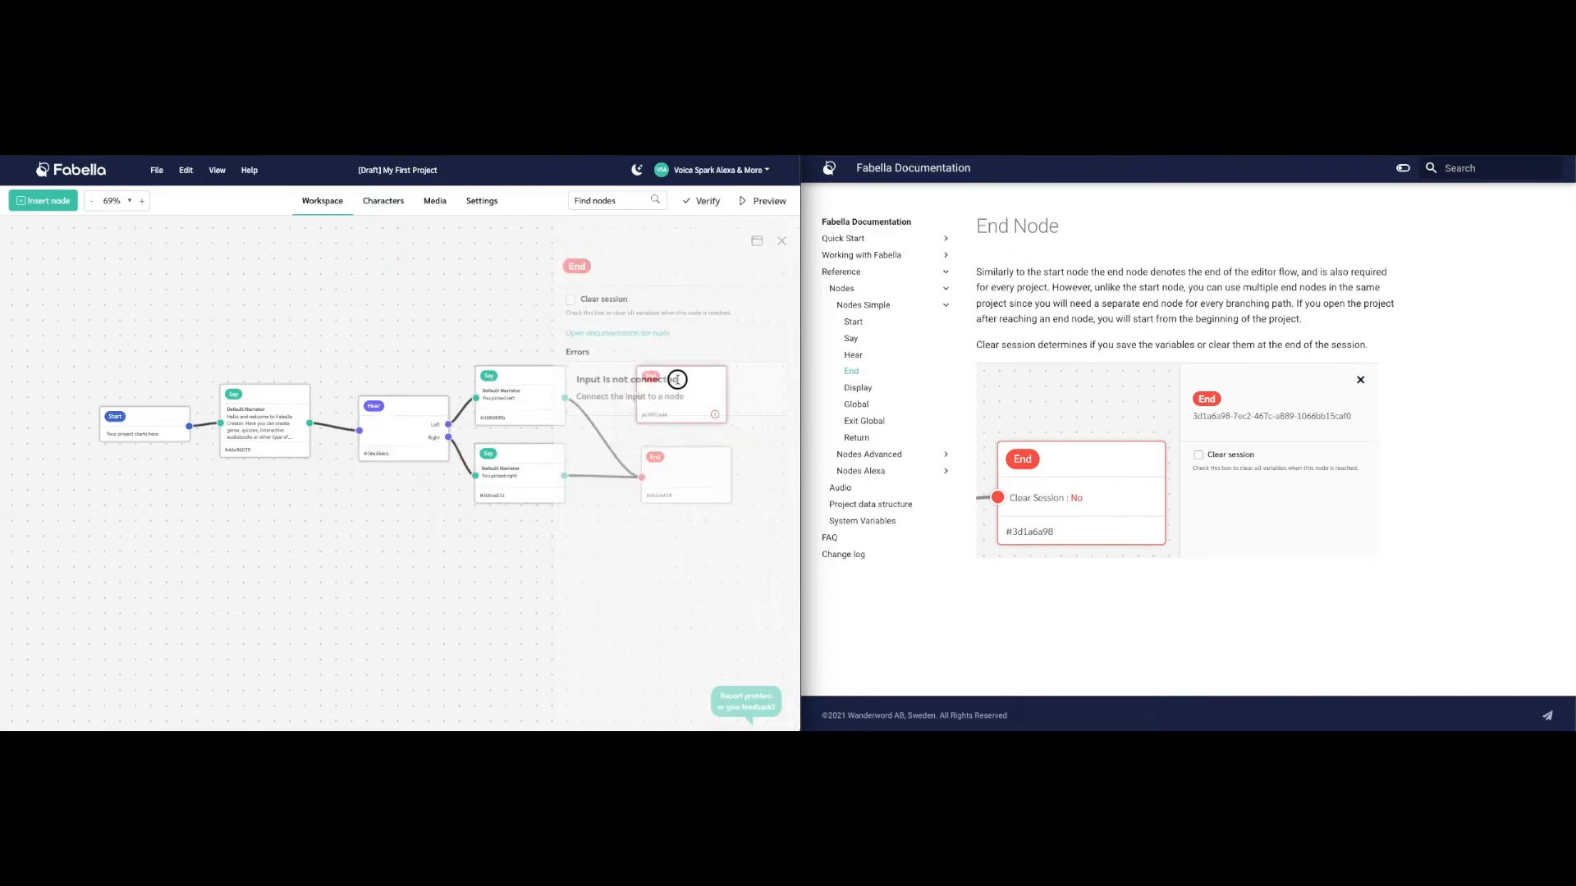
click(763, 246)
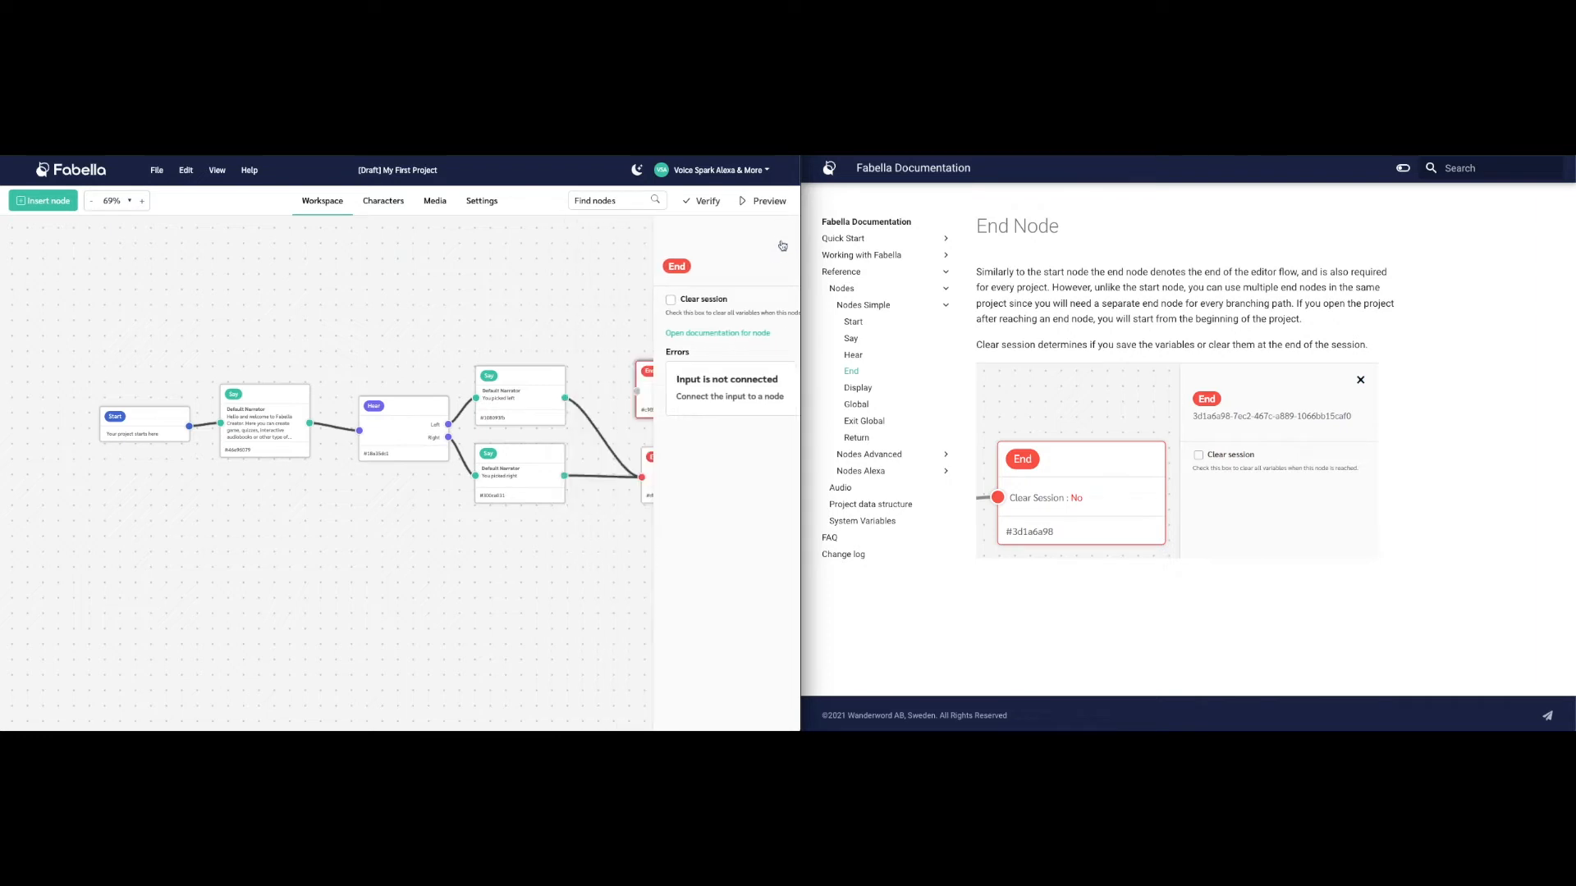
Connect the Left branch's Say node to the new End node and verify the project for errors
drag(565, 398, 637, 392)
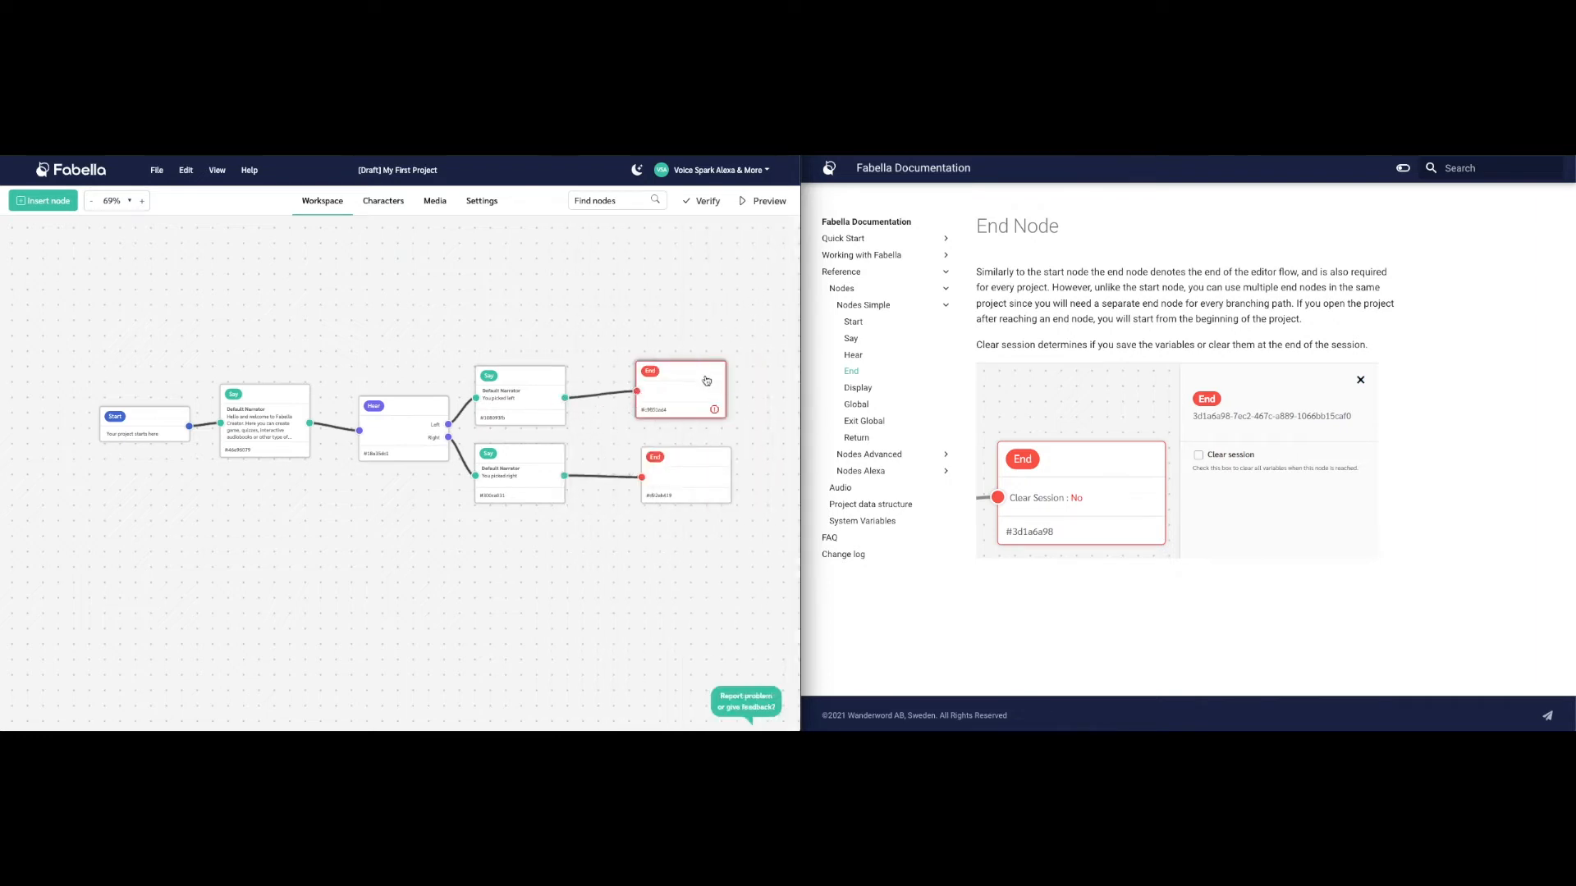
click(702, 307)
click(705, 202)
click(782, 241)
Open the Display node documentation and shift the Start, first Say and Hear nodes away from the branches to free space
click(858, 389)
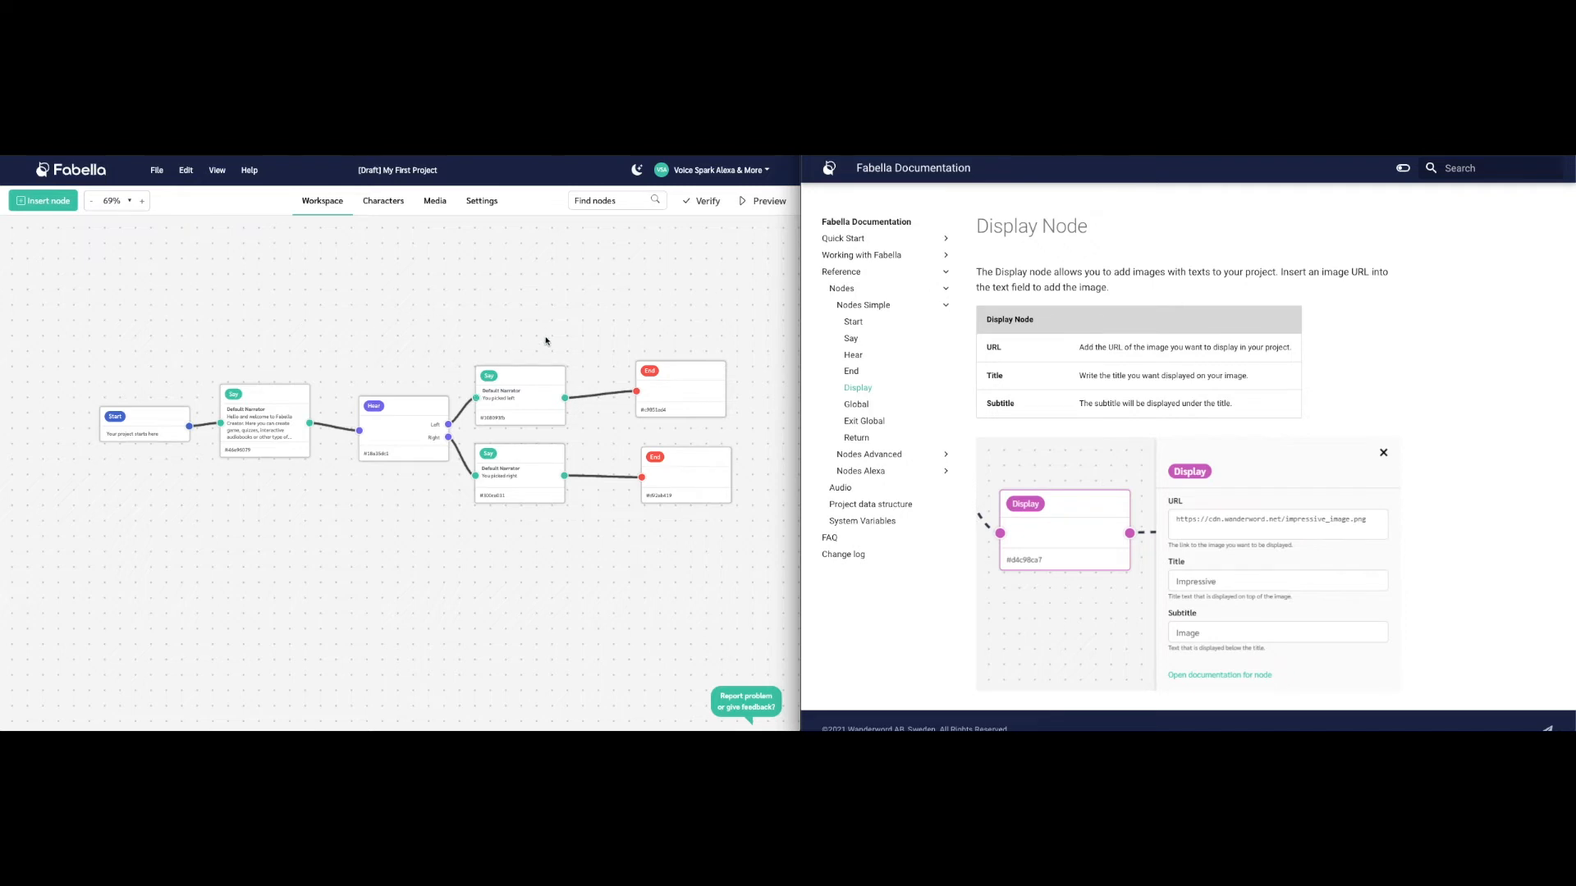
drag(396, 409, 366, 391)
drag(148, 423, 60, 410)
drag(259, 397, 172, 385)
drag(380, 391, 297, 385)
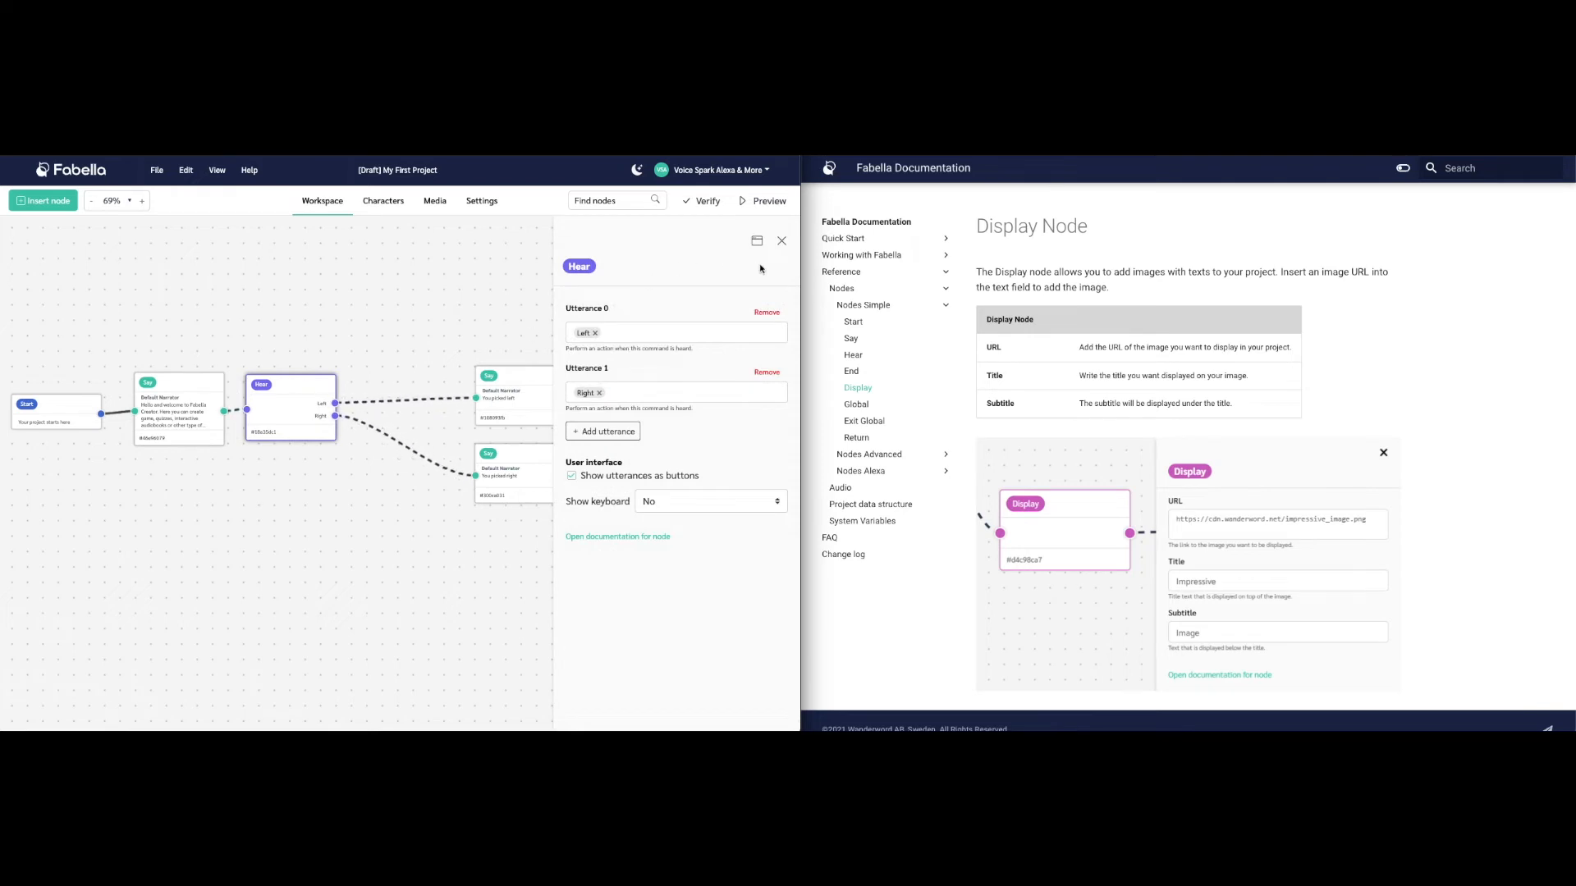
click(783, 241)
Insert a Display node and move it above the Hear node
right_click(440, 323)
mouse_move(464, 328)
mouse_move(623, 359)
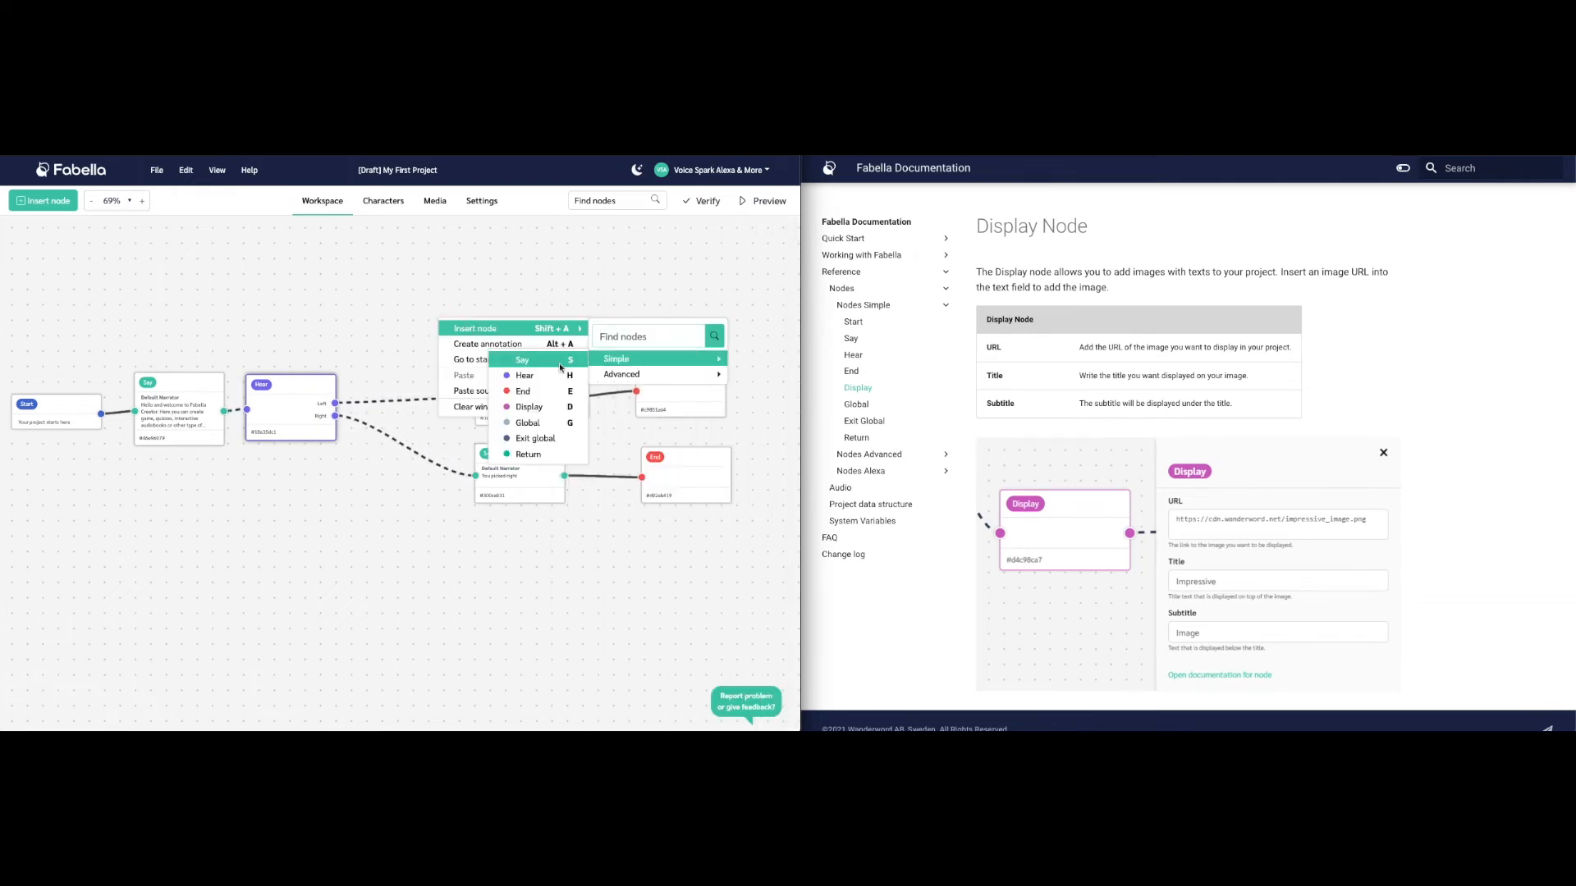
click(546, 407)
click(589, 435)
drag(589, 436, 260, 301)
Connect the Display node in between the first Say node and the Hear node, and verify the project
drag(287, 382, 388, 381)
drag(263, 289, 346, 408)
click(708, 202)
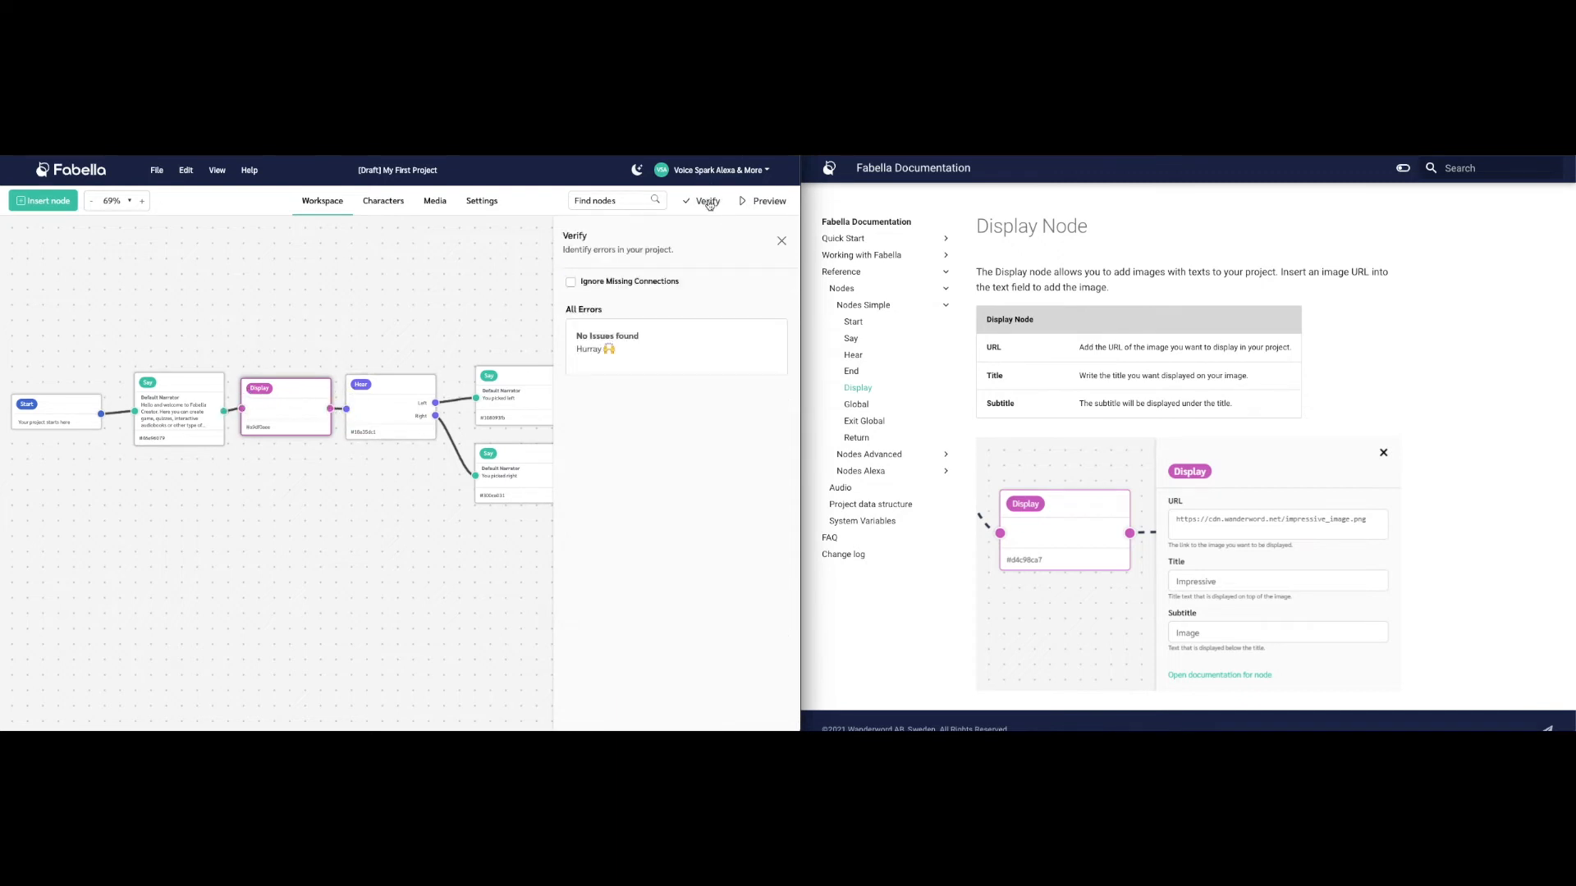
click(782, 241)
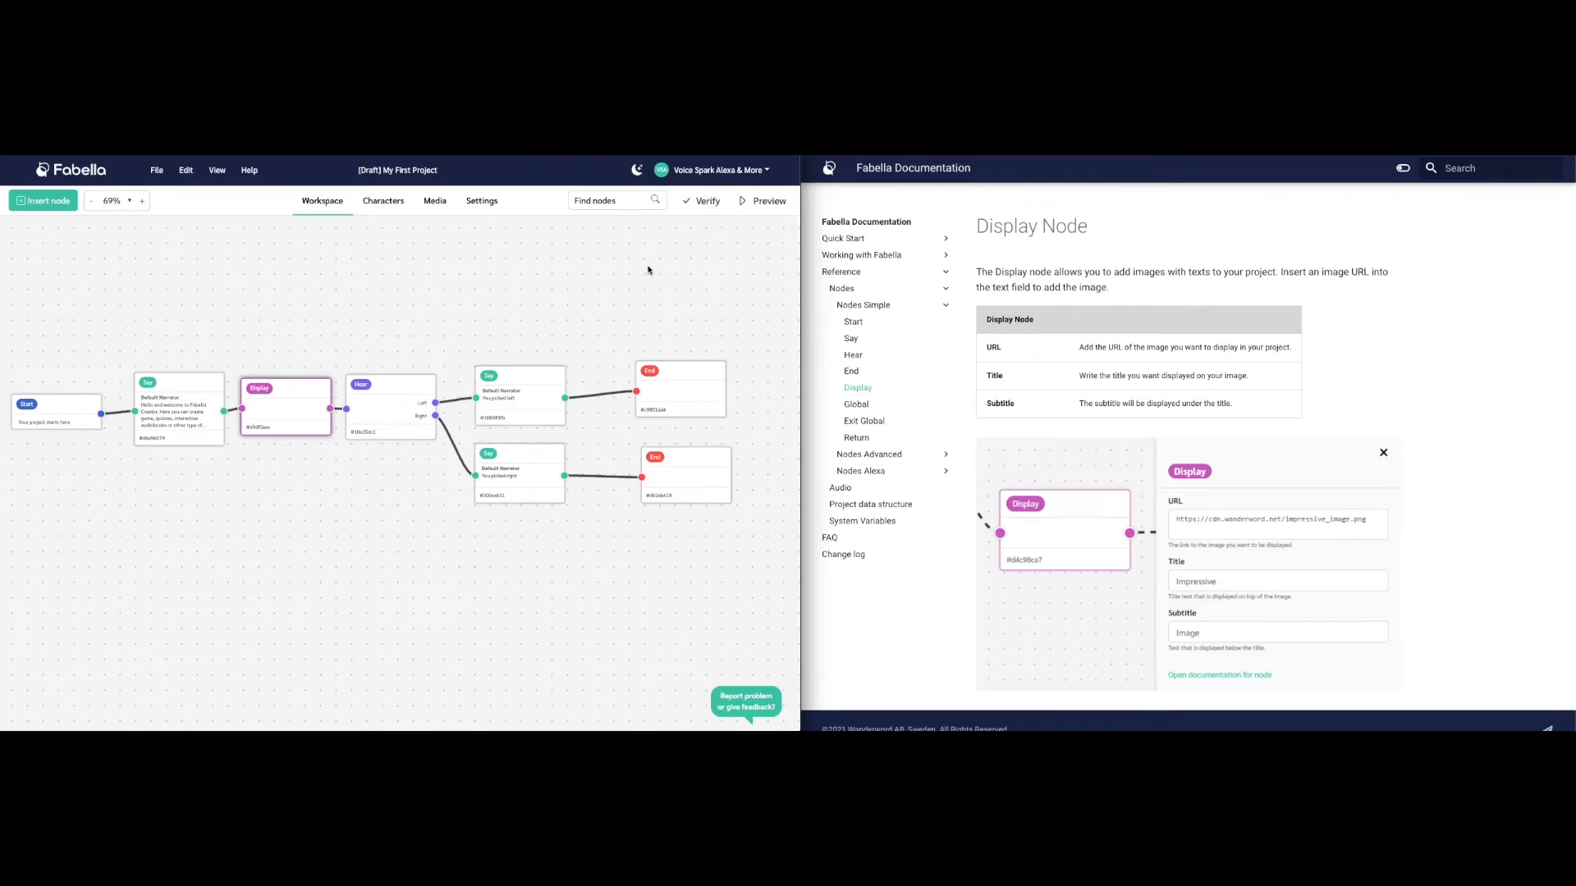
Open the Display node's settings and compare its URL and Image source options, leaving the source on Image
double_click(297, 394)
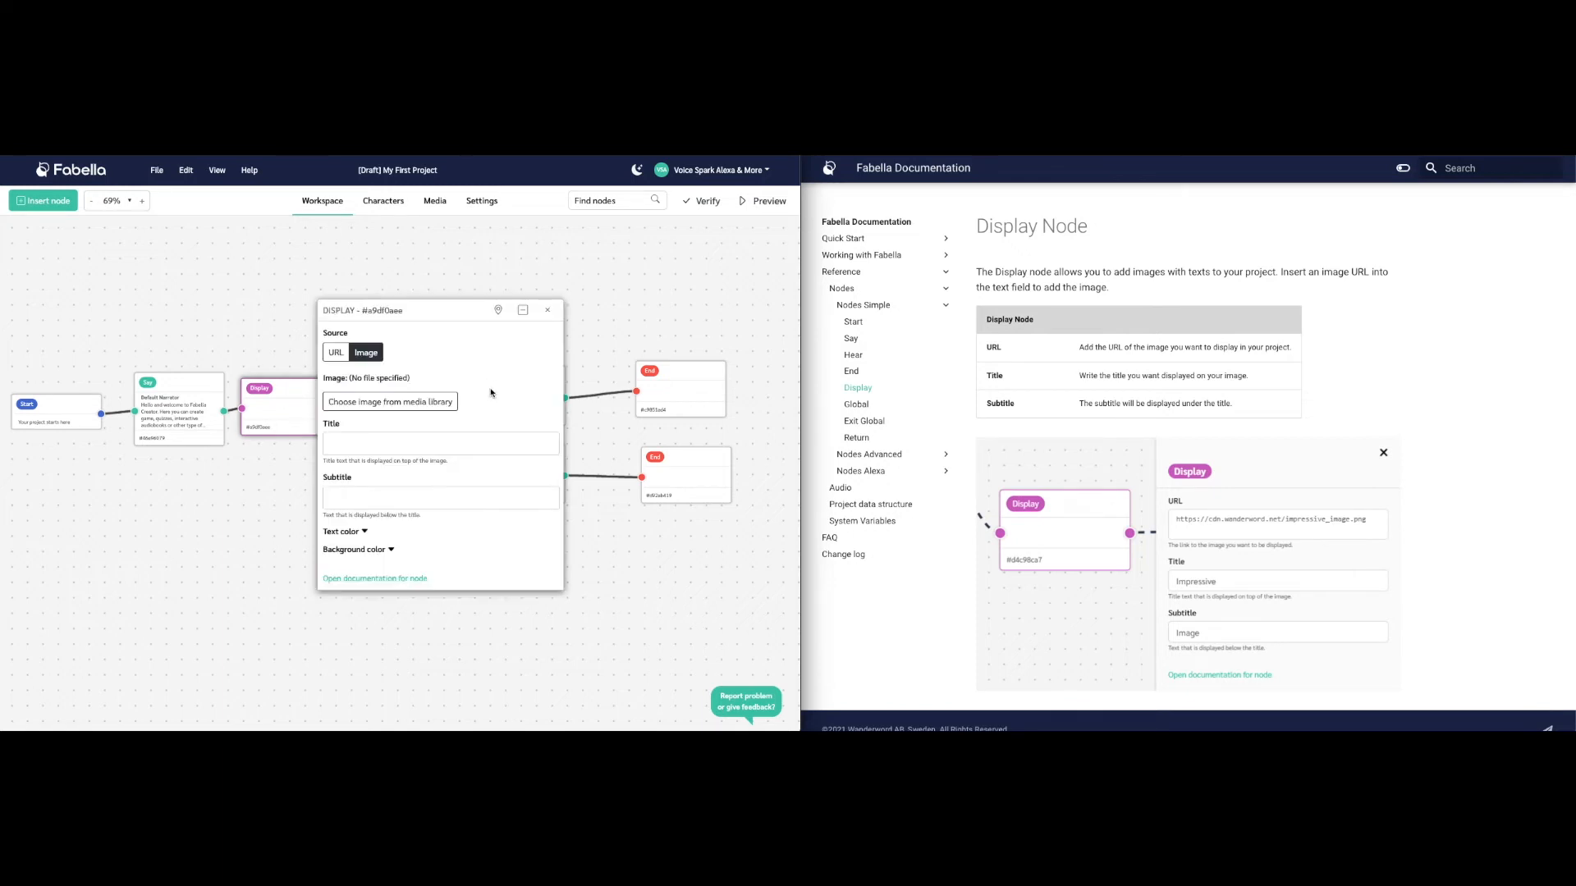
click(335, 353)
click(371, 403)
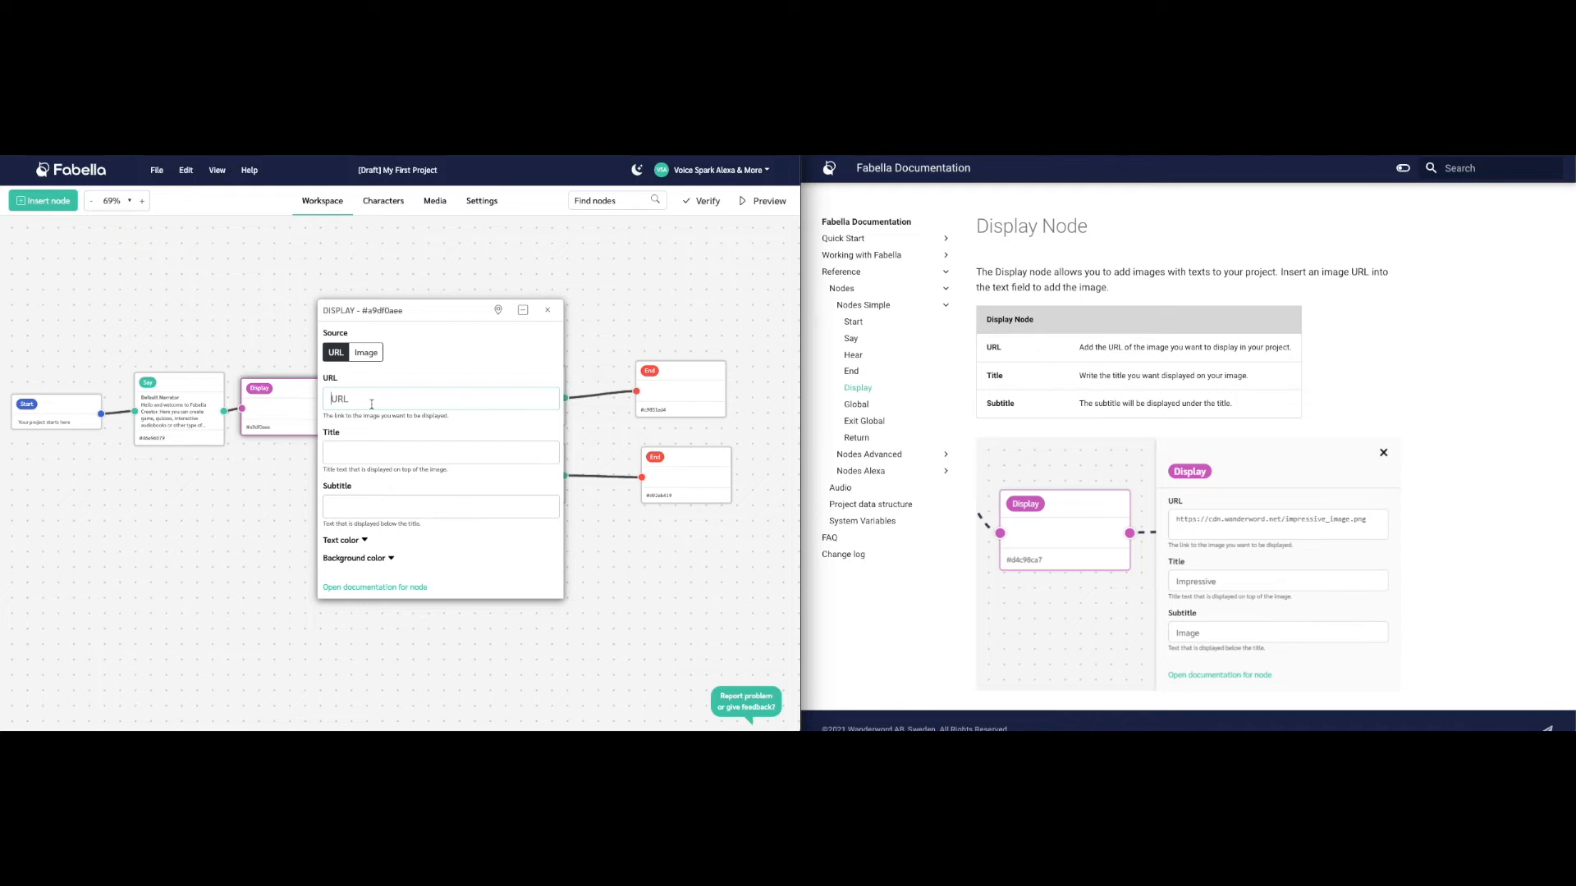
click(368, 353)
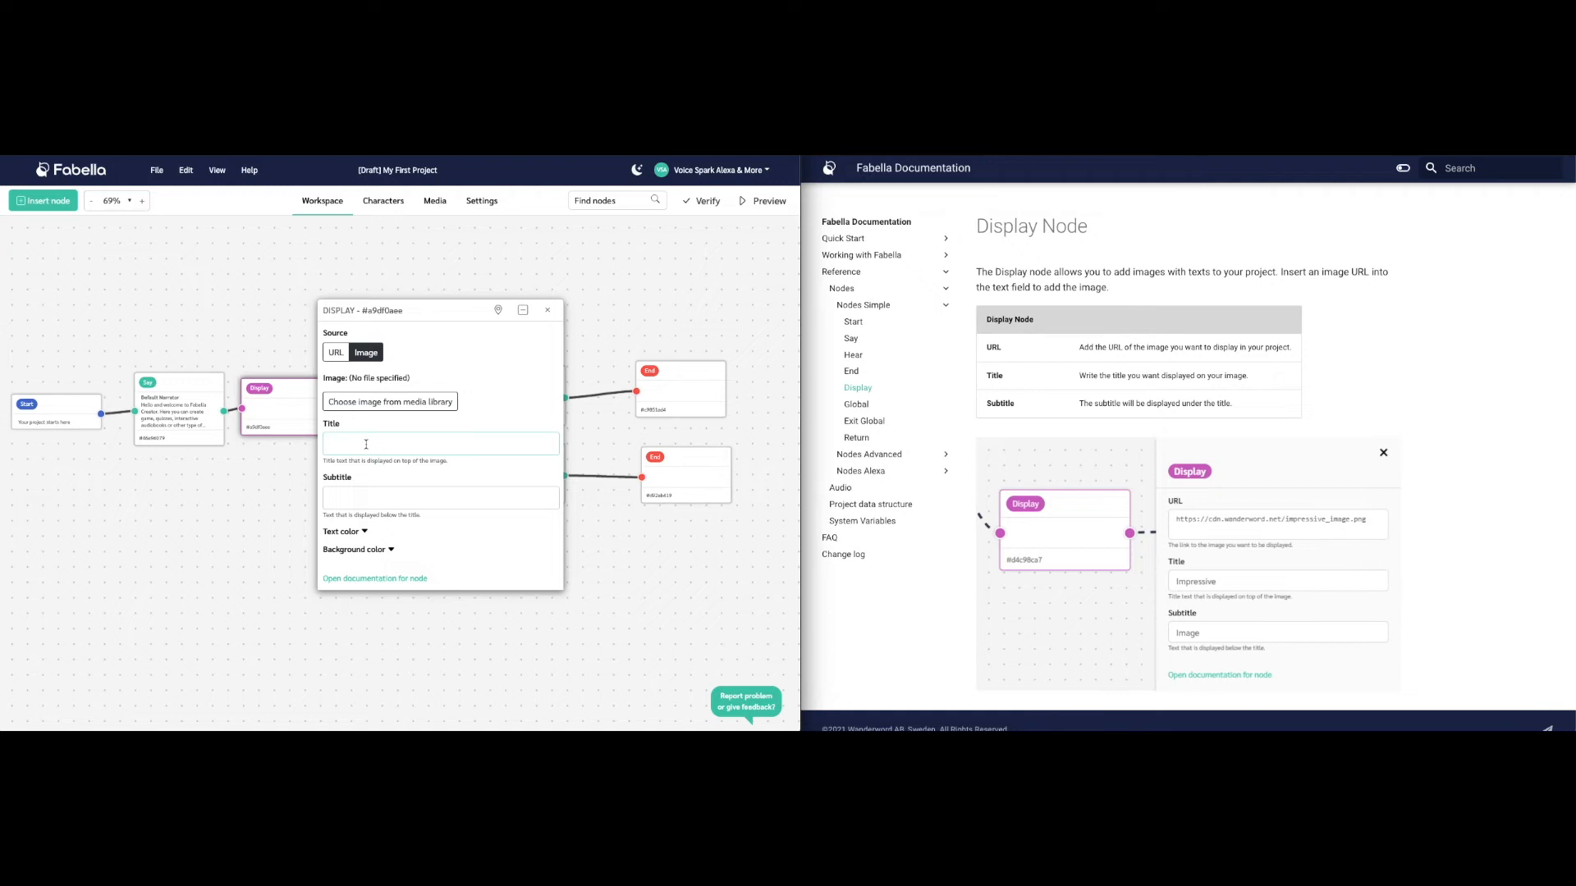
Set the Display node's title to "Pick a direction" and its subtitle to "Let or right"
text(ck )
text(right)
key(BackSpace)
key(BackSpace)
key(BackSpace)
key(BackSpace)
key(BackSpace)
text(a direction)
key(Tab)
text(Let or right)
Set the Display node's text color to the red #c42929
click(365, 533)
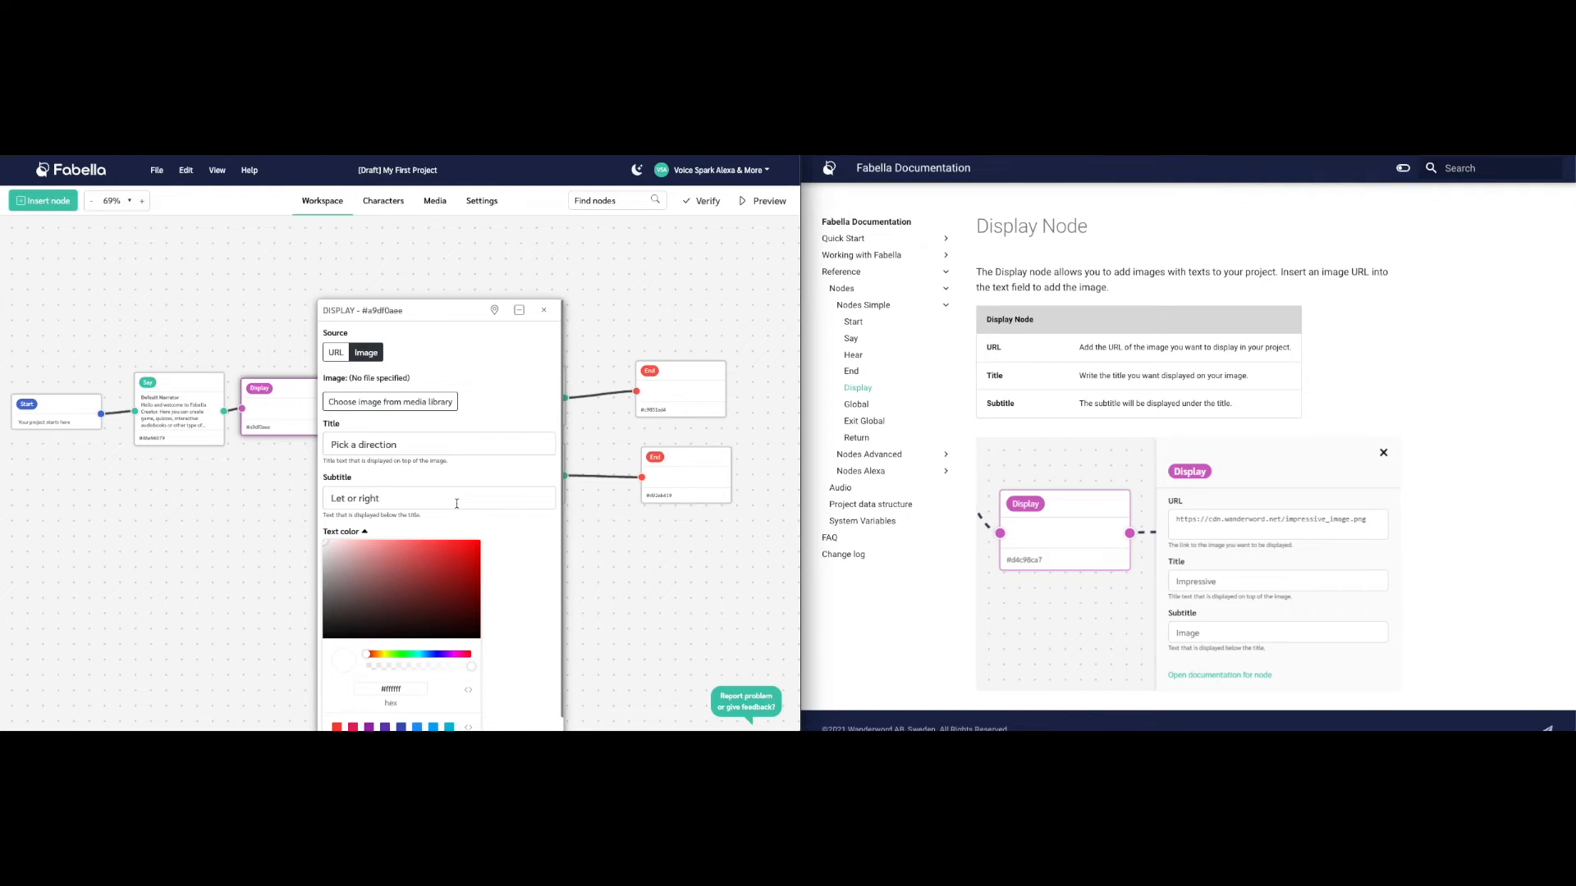
mouse_move(324, 545)
mouse_down()
mouse_move(451, 555)
mouse_move(426, 587)
mouse_move(451, 569)
mouse_up()
scroll(491, 580, down, 1)
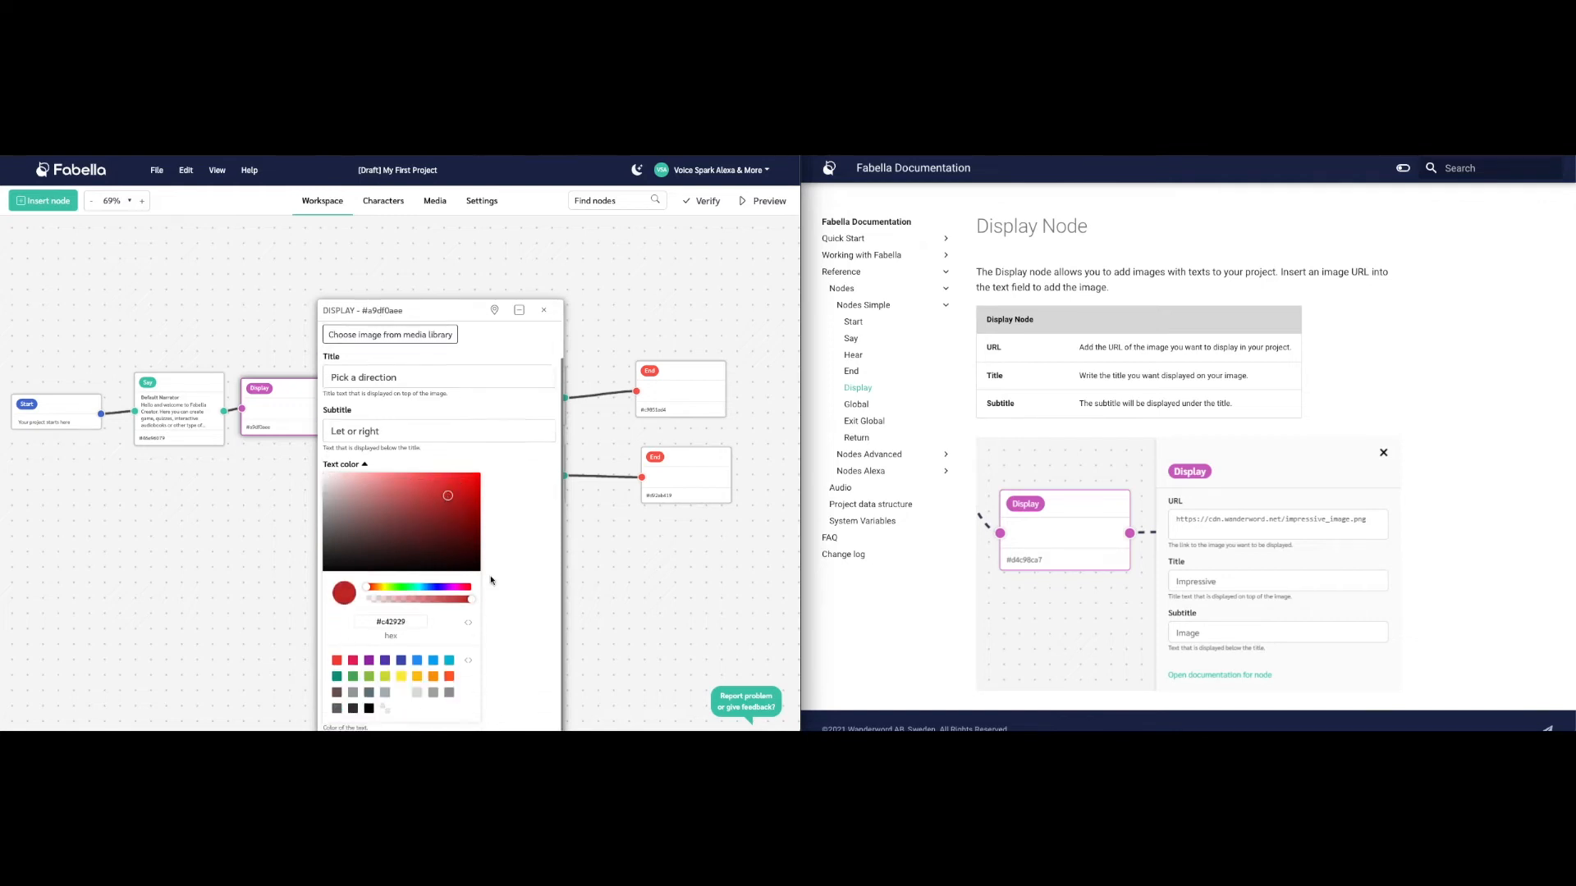
click(362, 466)
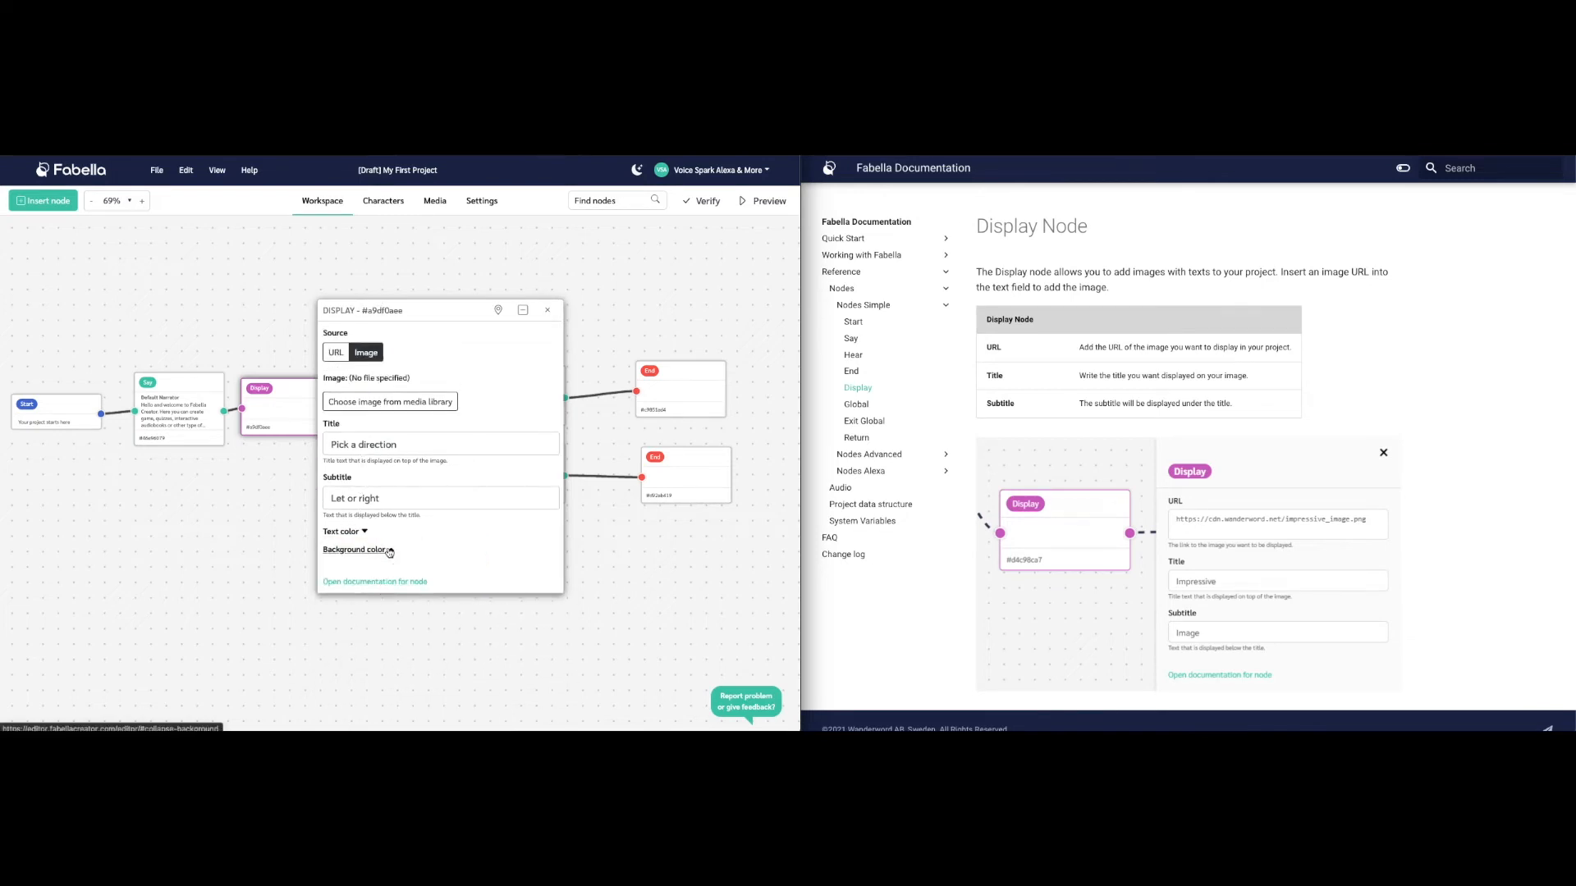
Set the Display node's background color to a bright red, RGB 230, 47, 18, and close the node's settings
click(361, 550)
drag(476, 629, 445, 620)
click(412, 673)
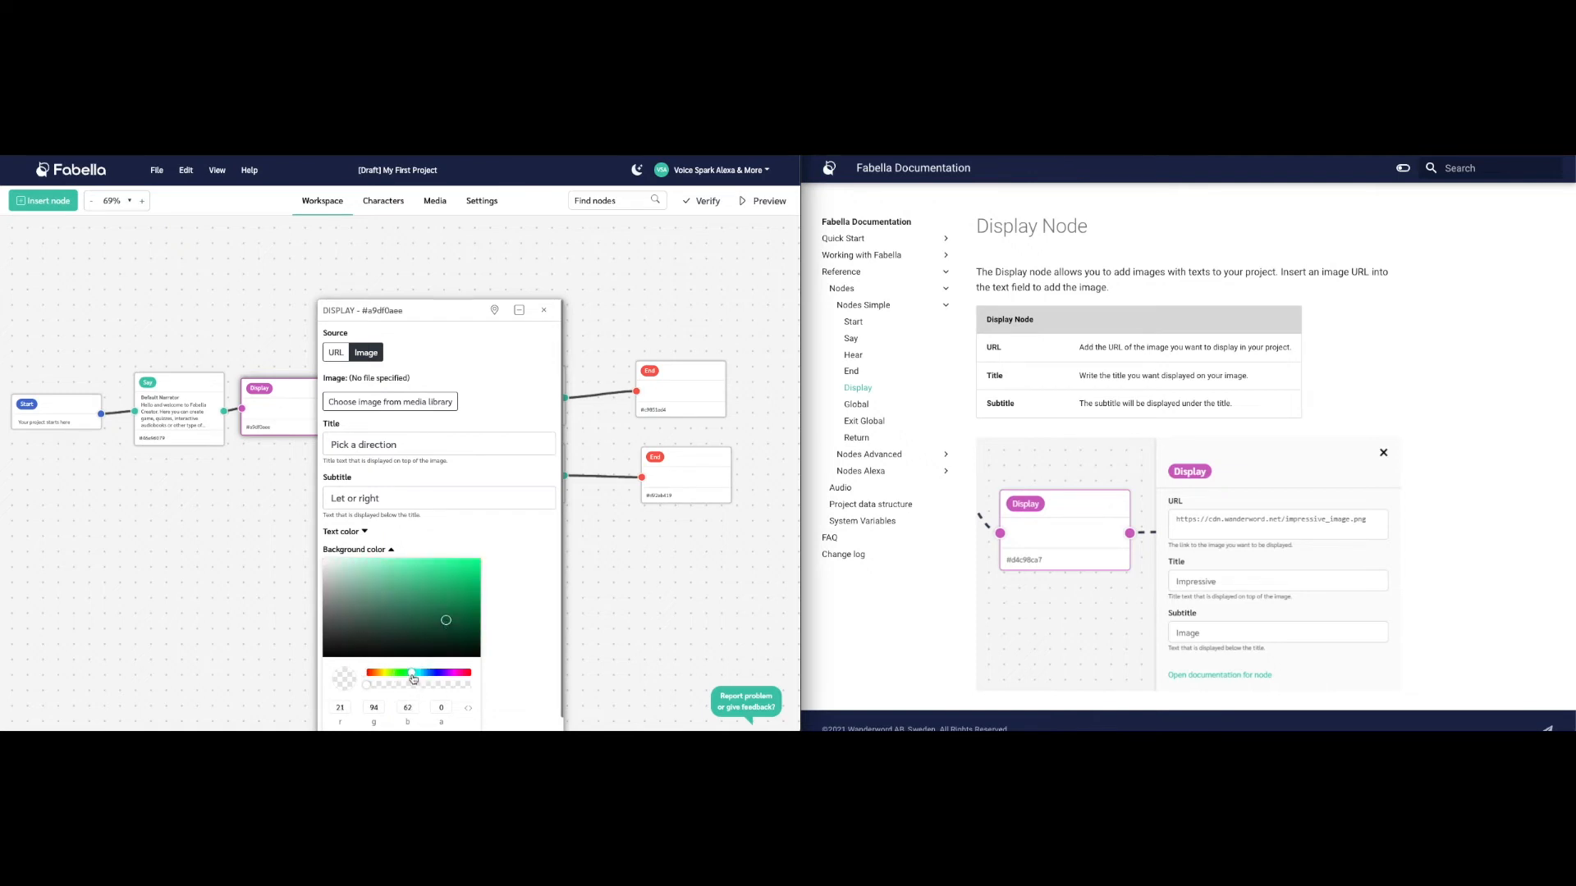
click(427, 676)
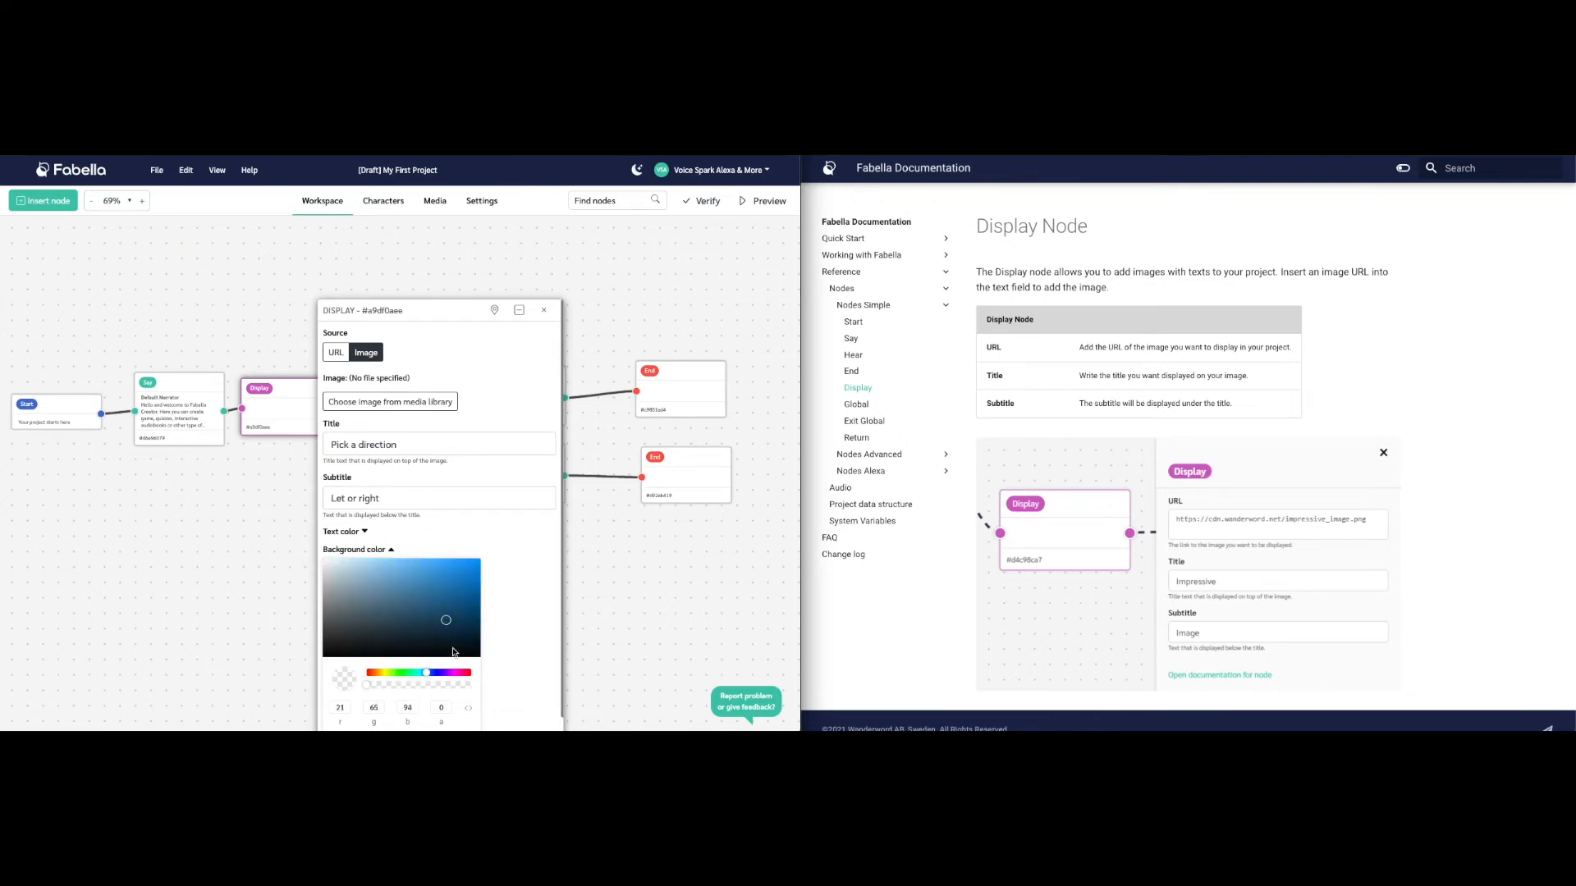
click(371, 673)
drag(446, 620, 468, 569)
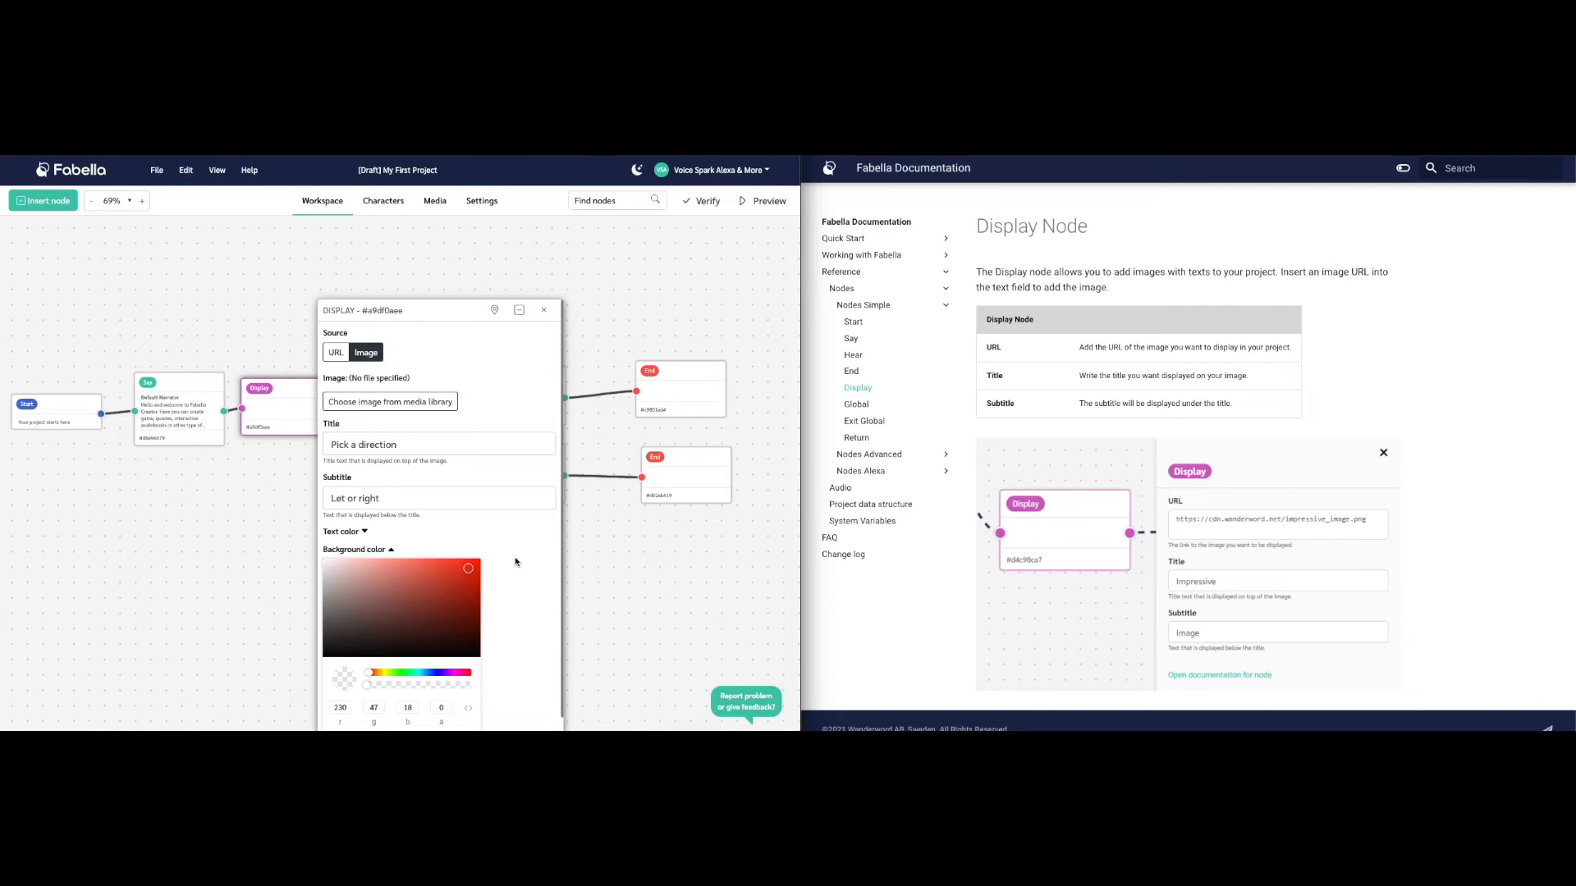
scroll(514, 565, down, 1)
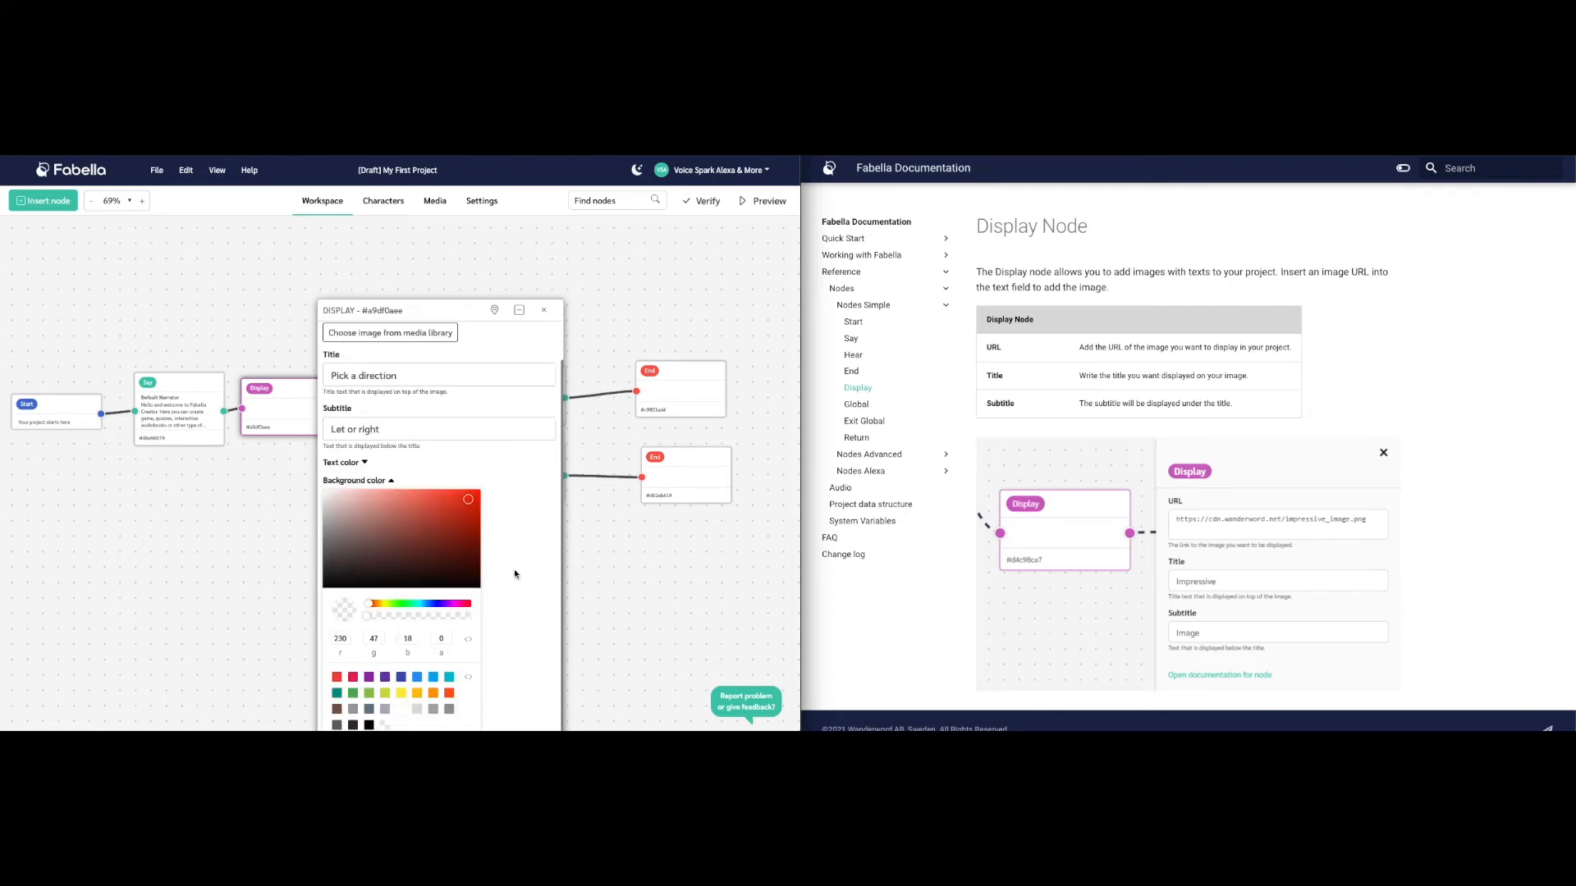
click(544, 313)
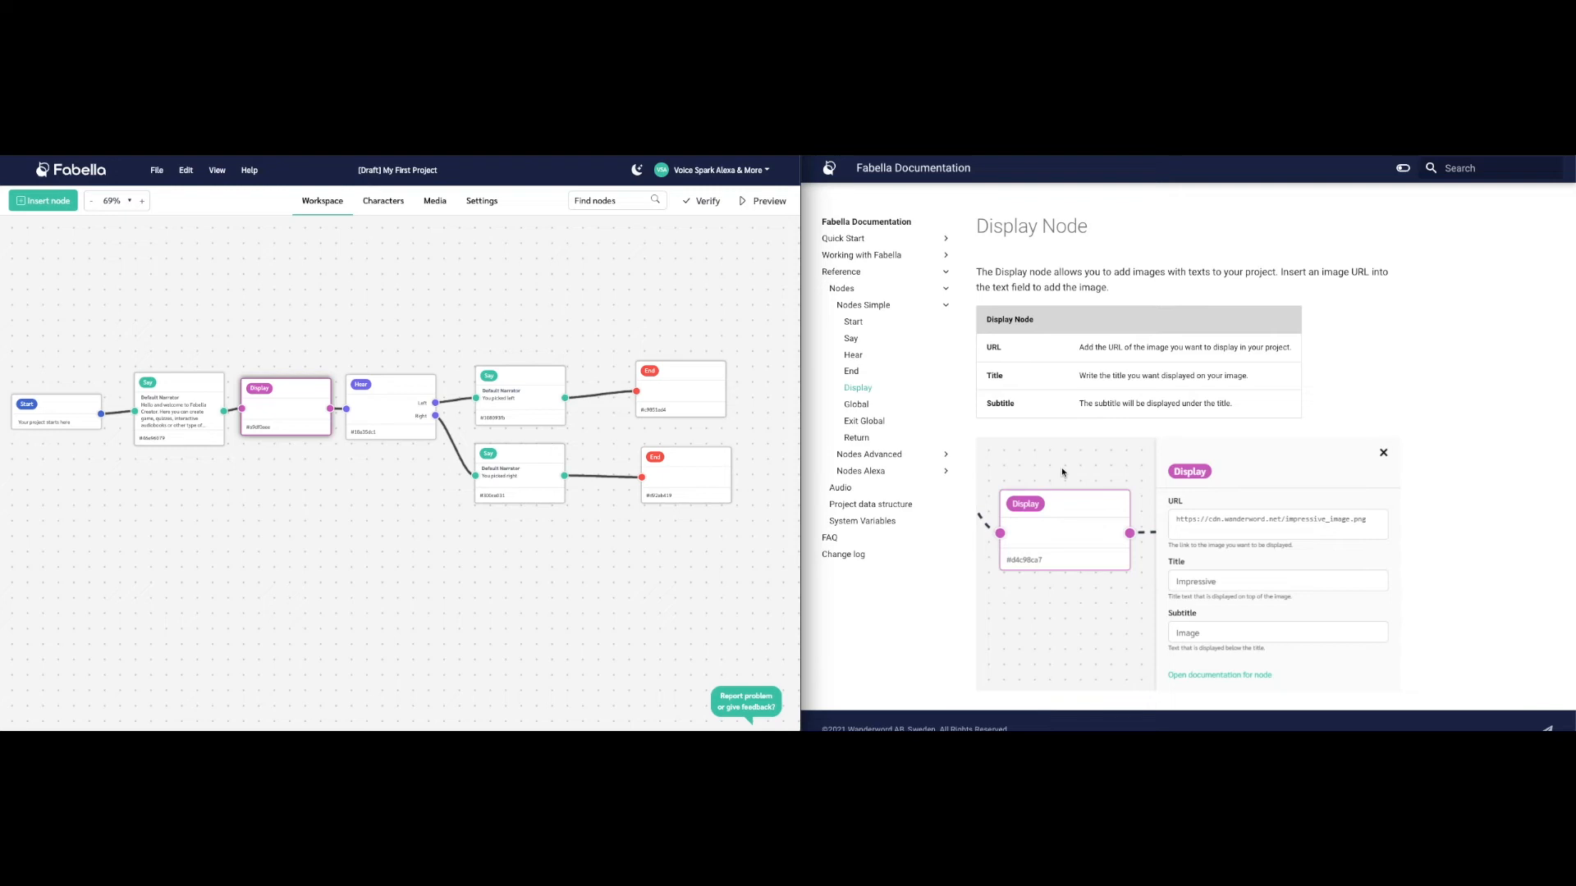
Read the Global node documentation, covering its default utterances and the example node's settings
scroll(1061, 472, down, 1)
scroll(1061, 472, up, 1)
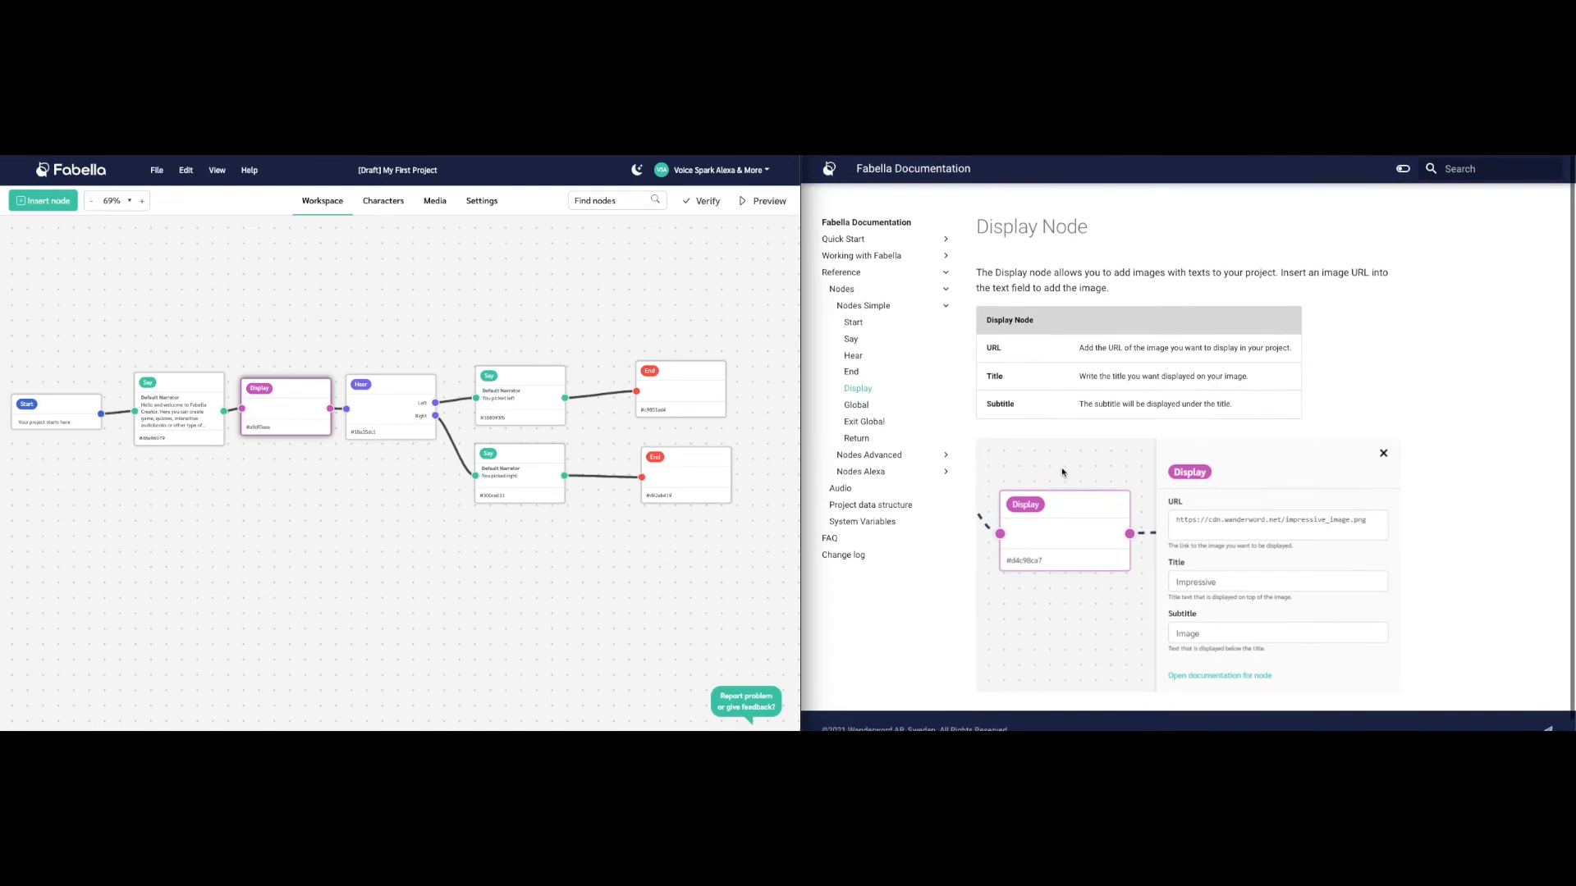
click(858, 405)
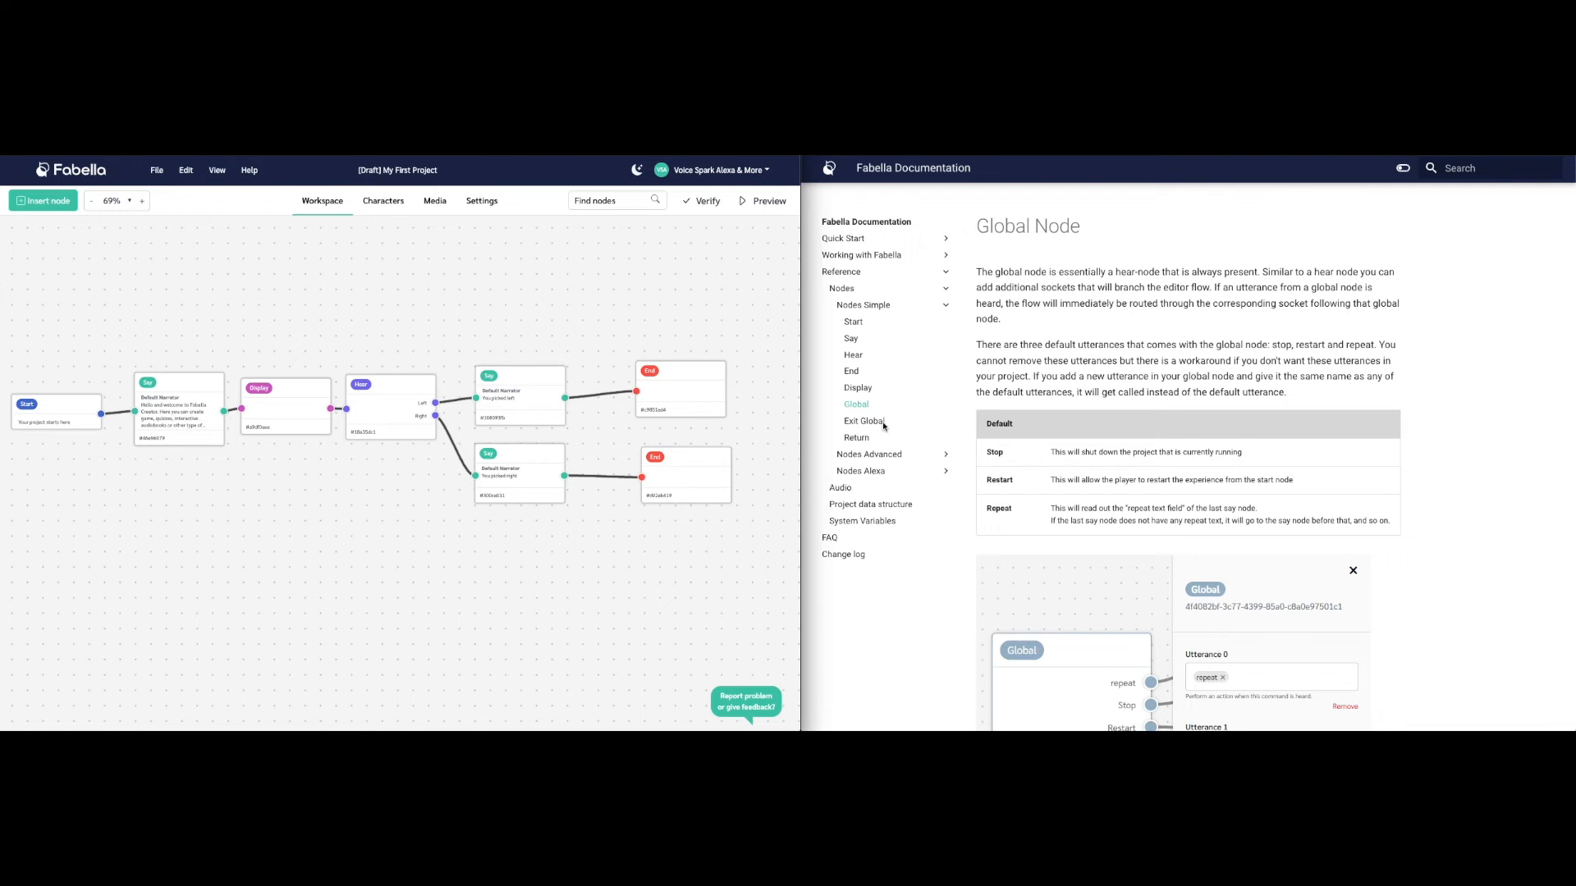
scroll(1186, 481, down, 5)
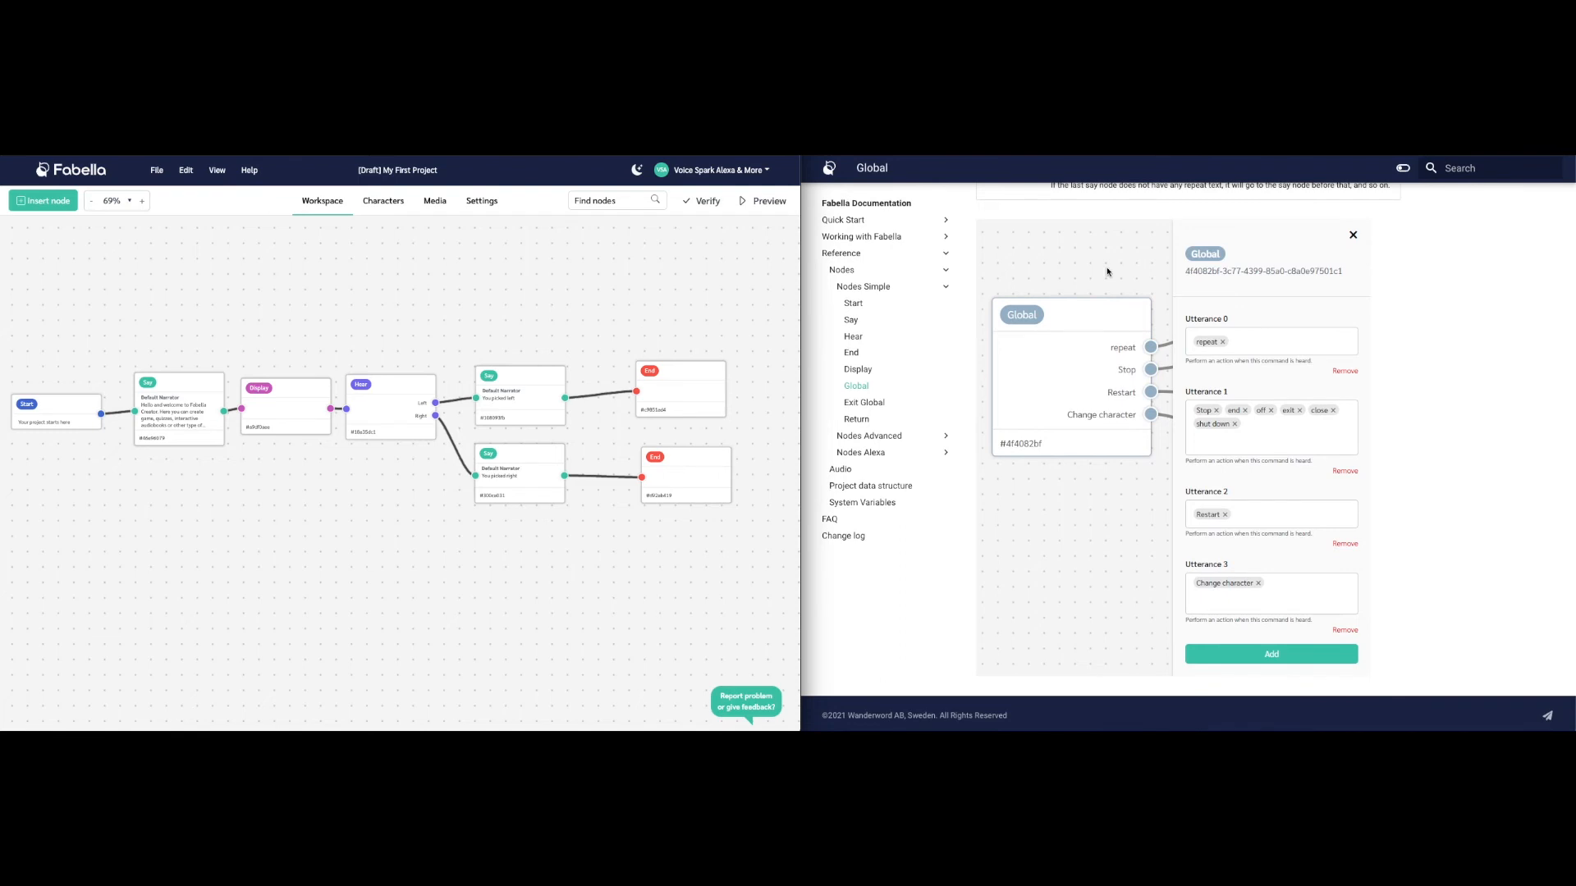
scroll(1067, 276, up, 2)
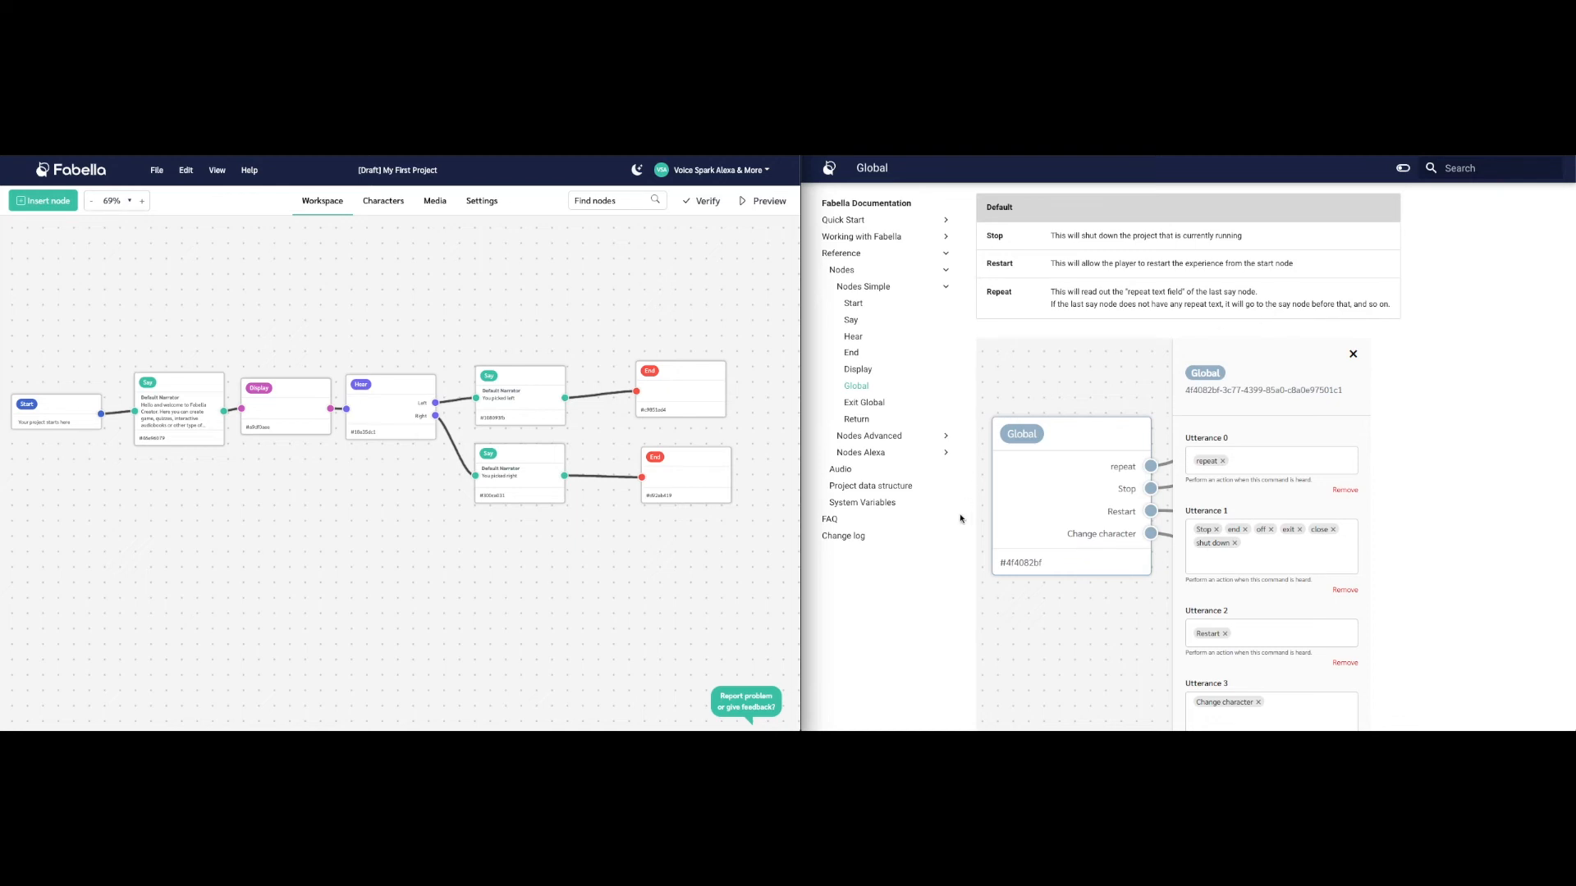
scroll(1040, 428, down, 2)
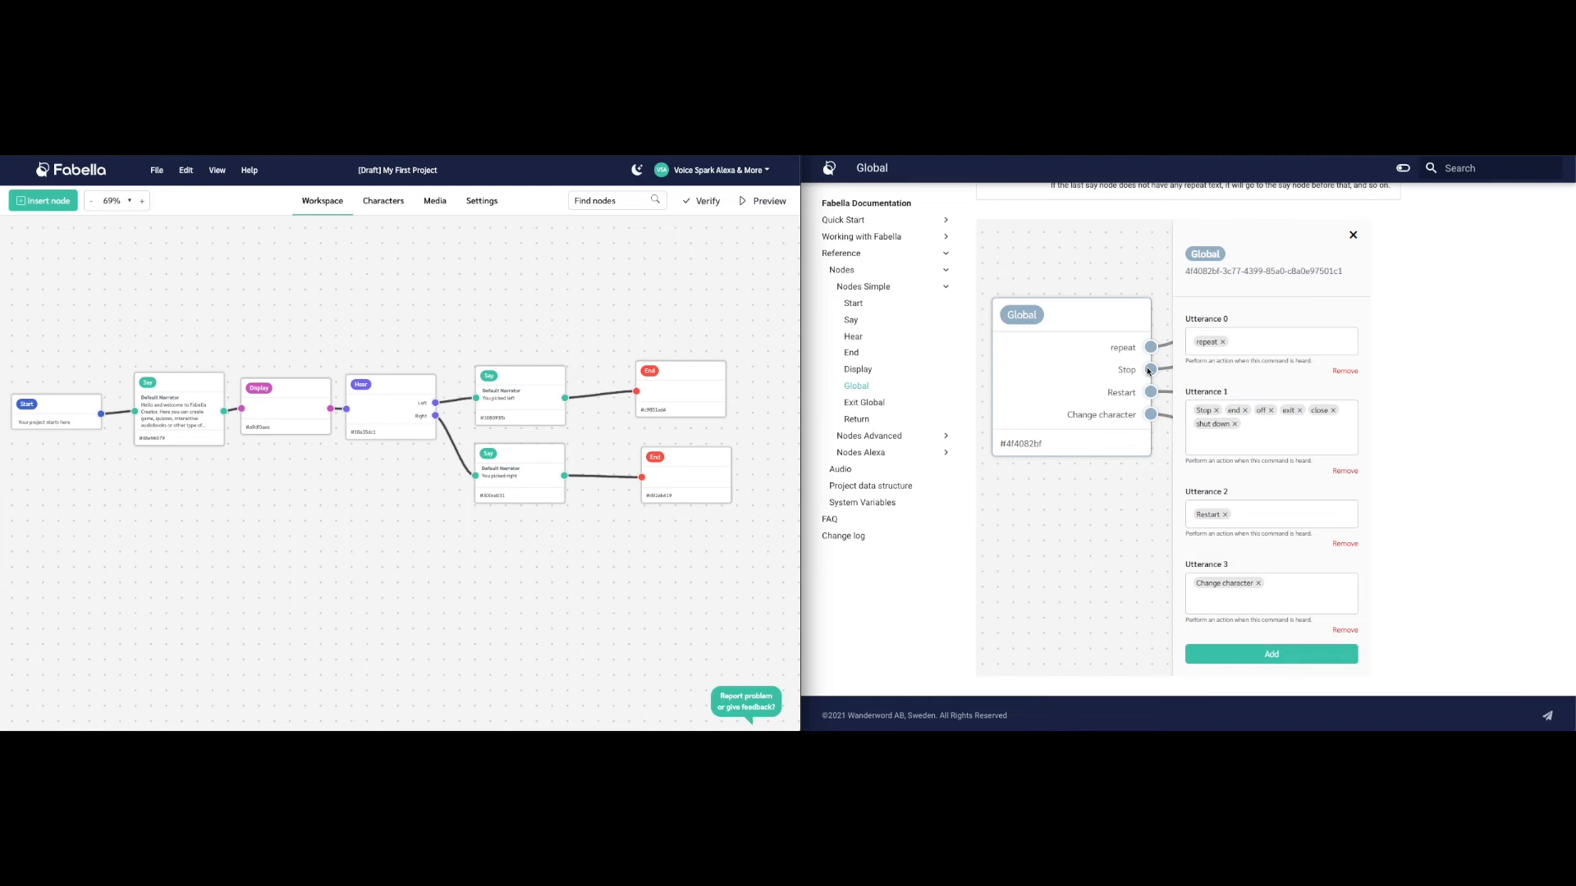
click(1164, 452)
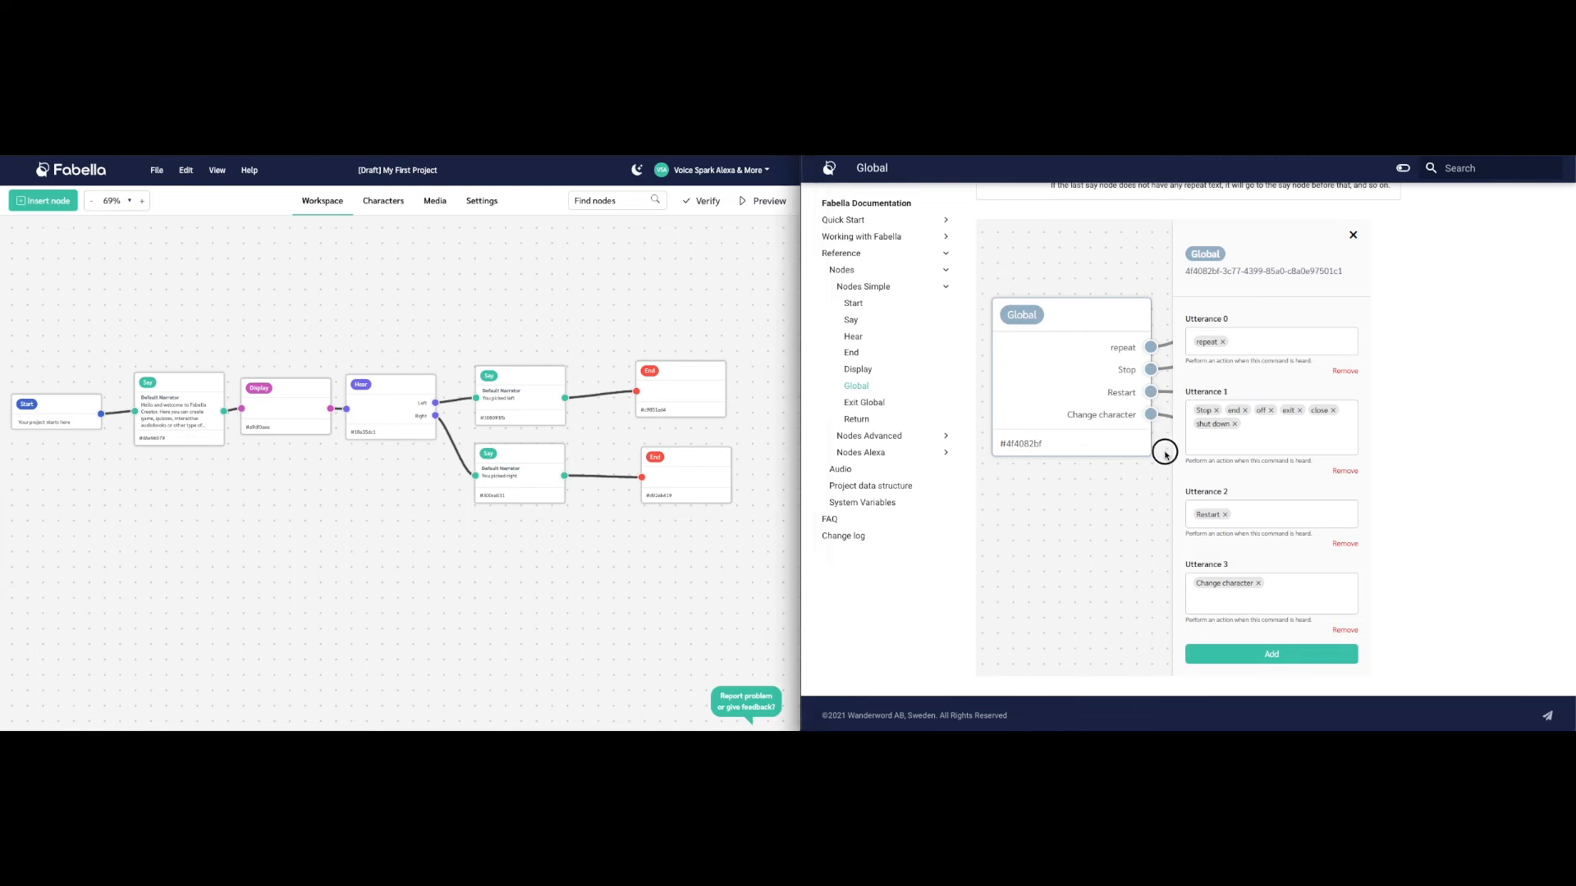
Insert a Global node, place it above the Hear node, and open its settings
right_click(462, 275)
mouse_move(491, 286)
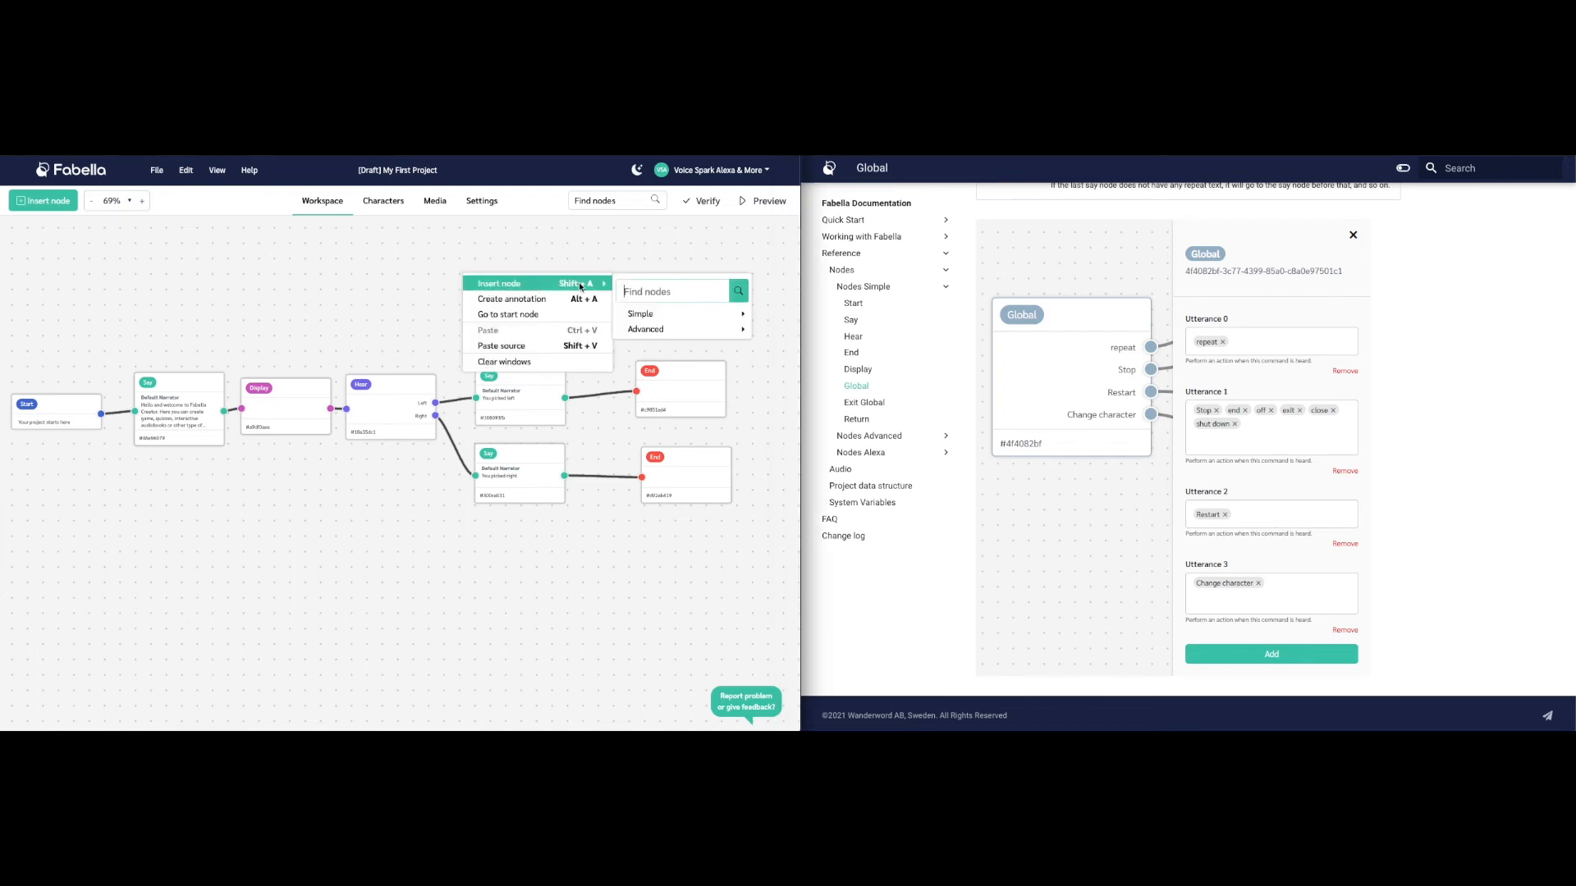
mouse_move(640, 313)
click(555, 376)
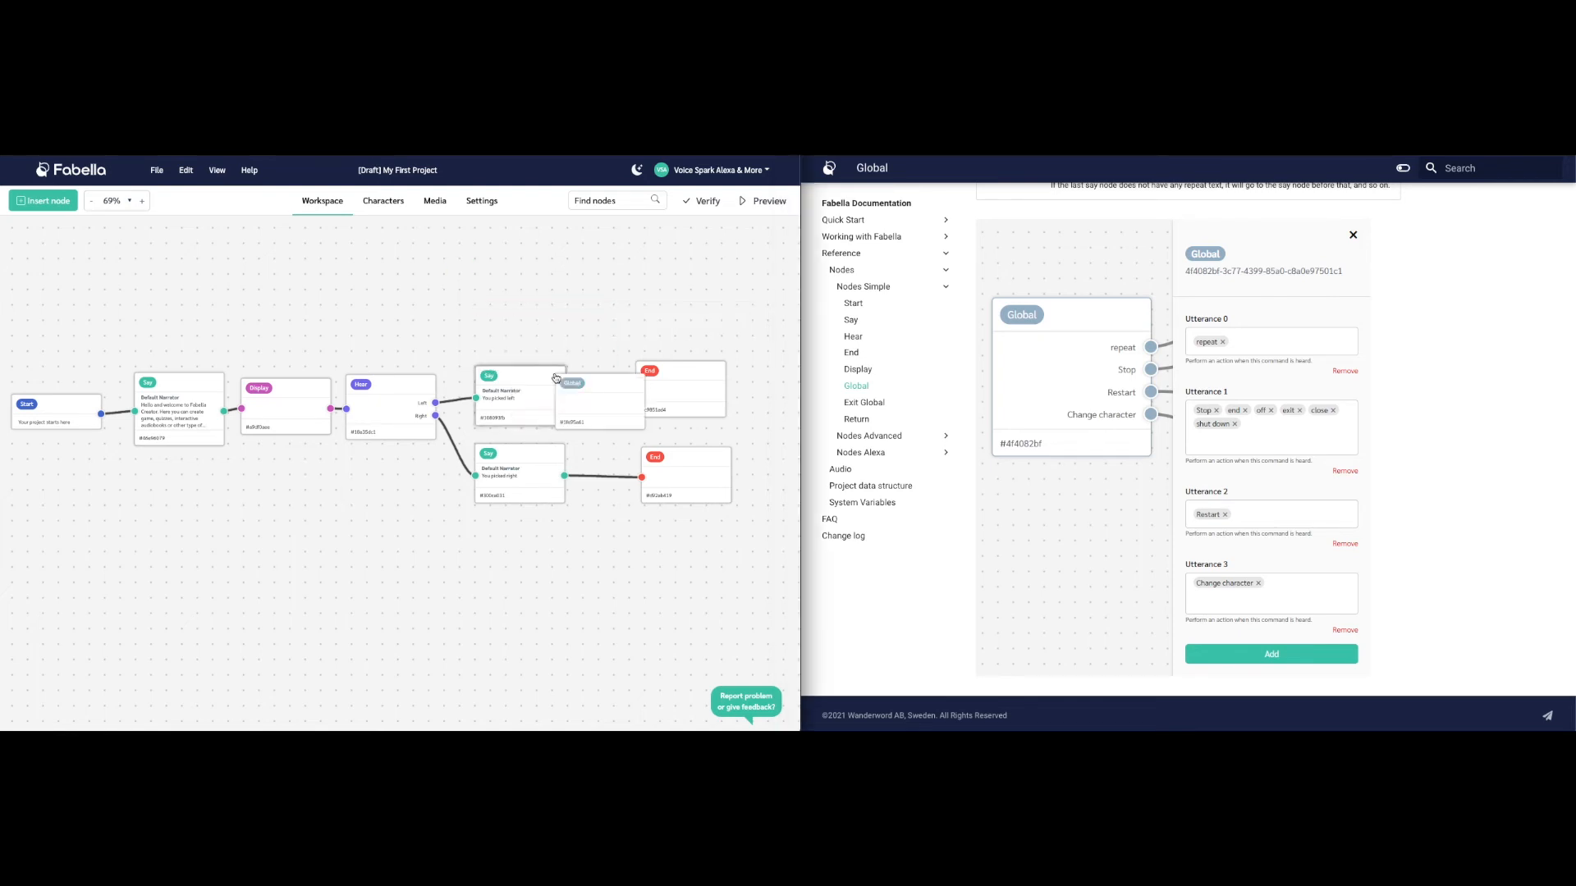
click(430, 199)
drag(430, 199, 421, 284)
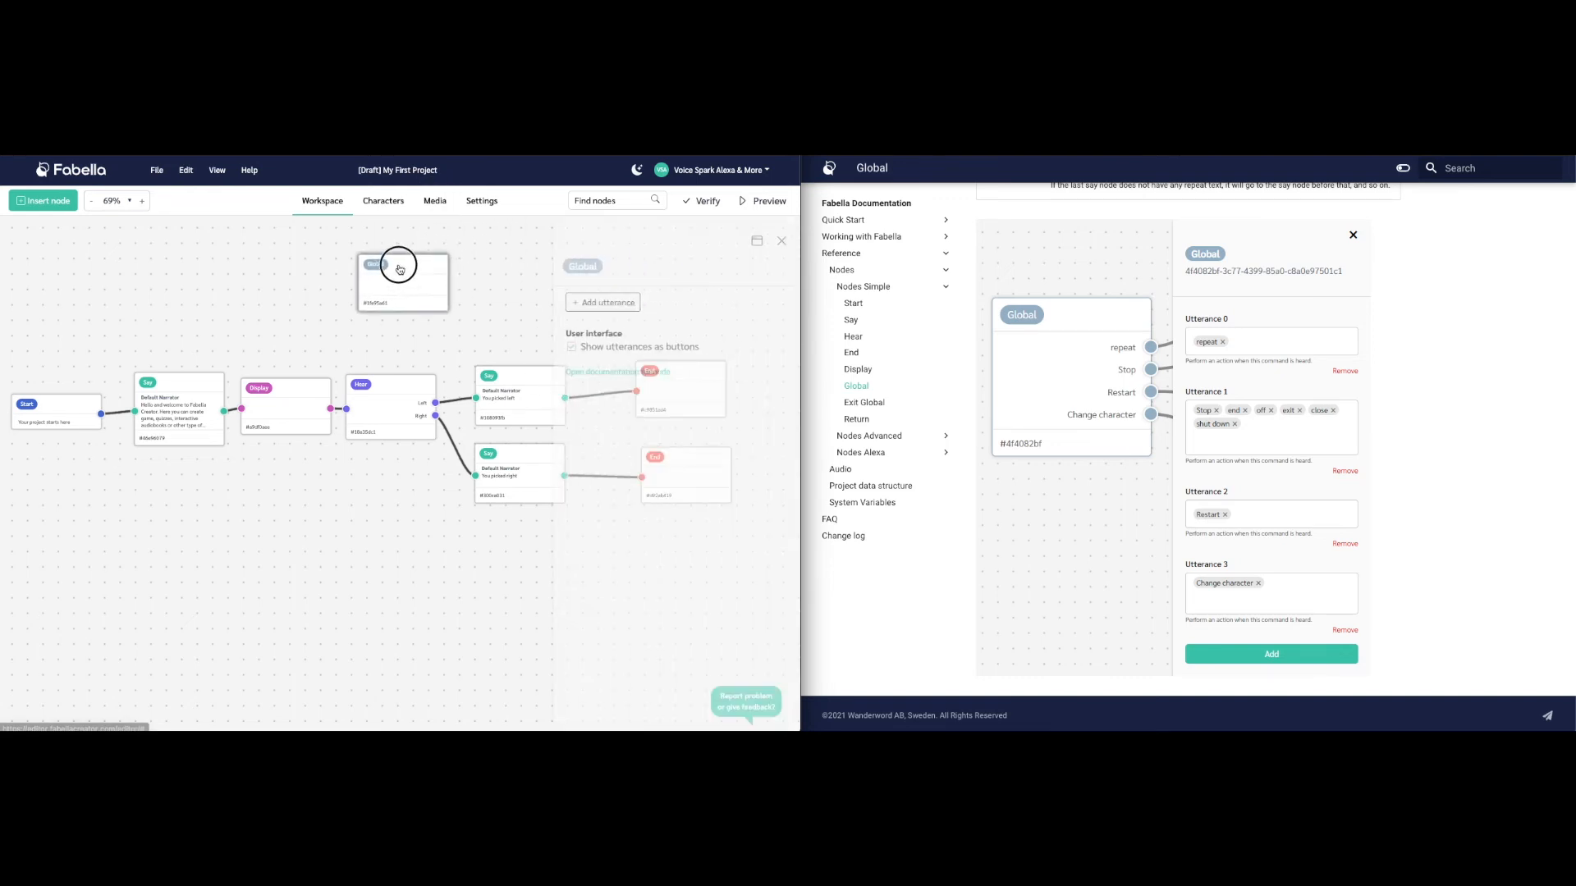
double_click(421, 284)
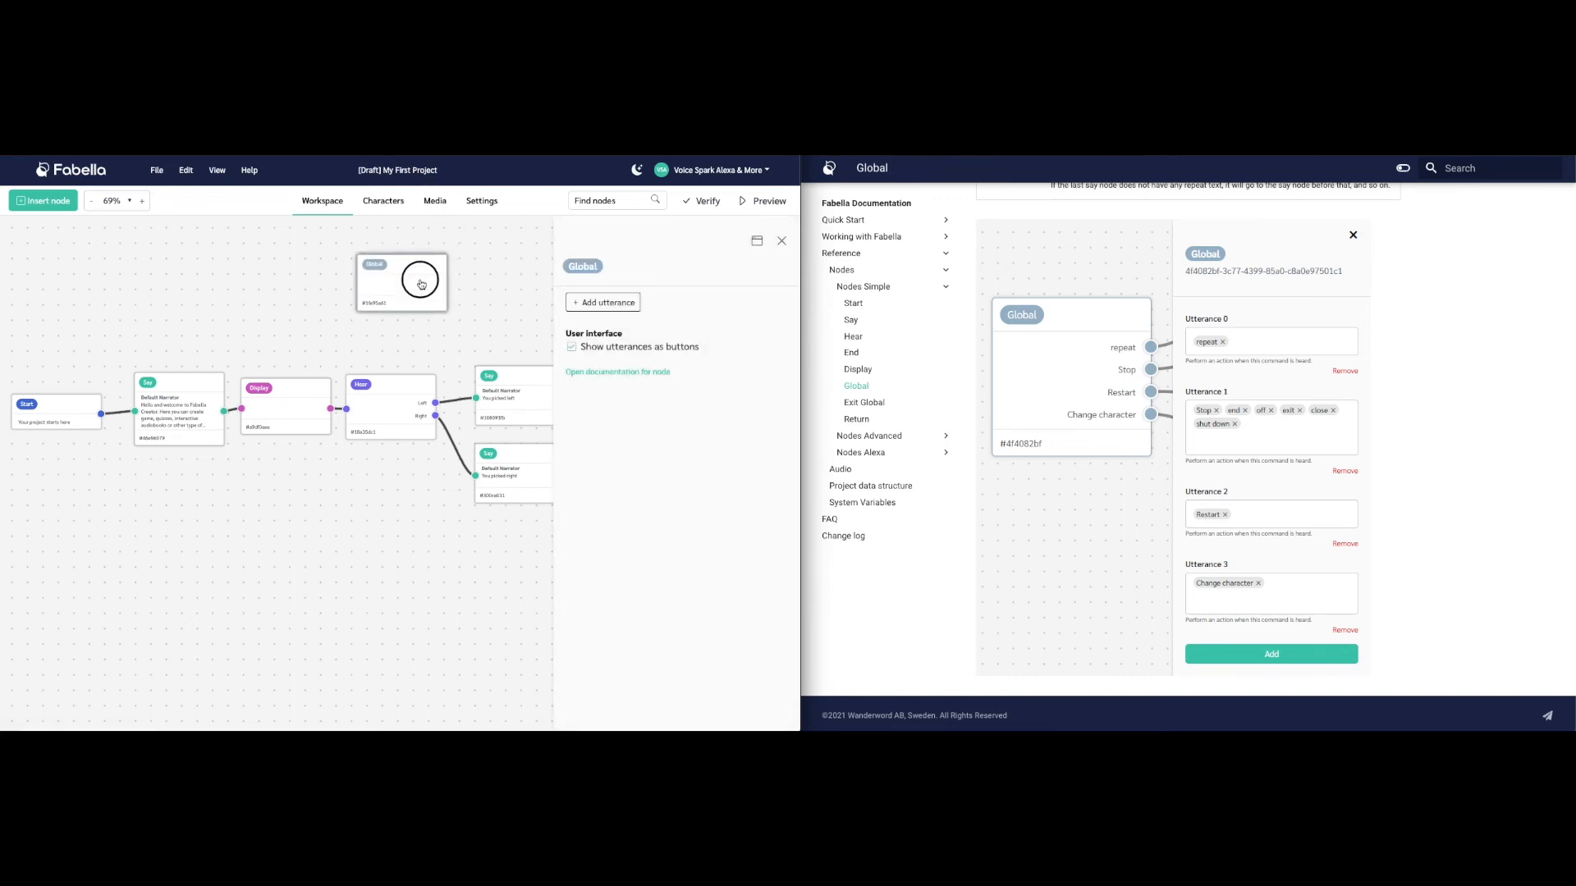
click(548, 398)
Add a "repeat" utterance to the Global node and connect its output to the "You picked left" Say node
click(600, 303)
text(repeat)
key(Return)
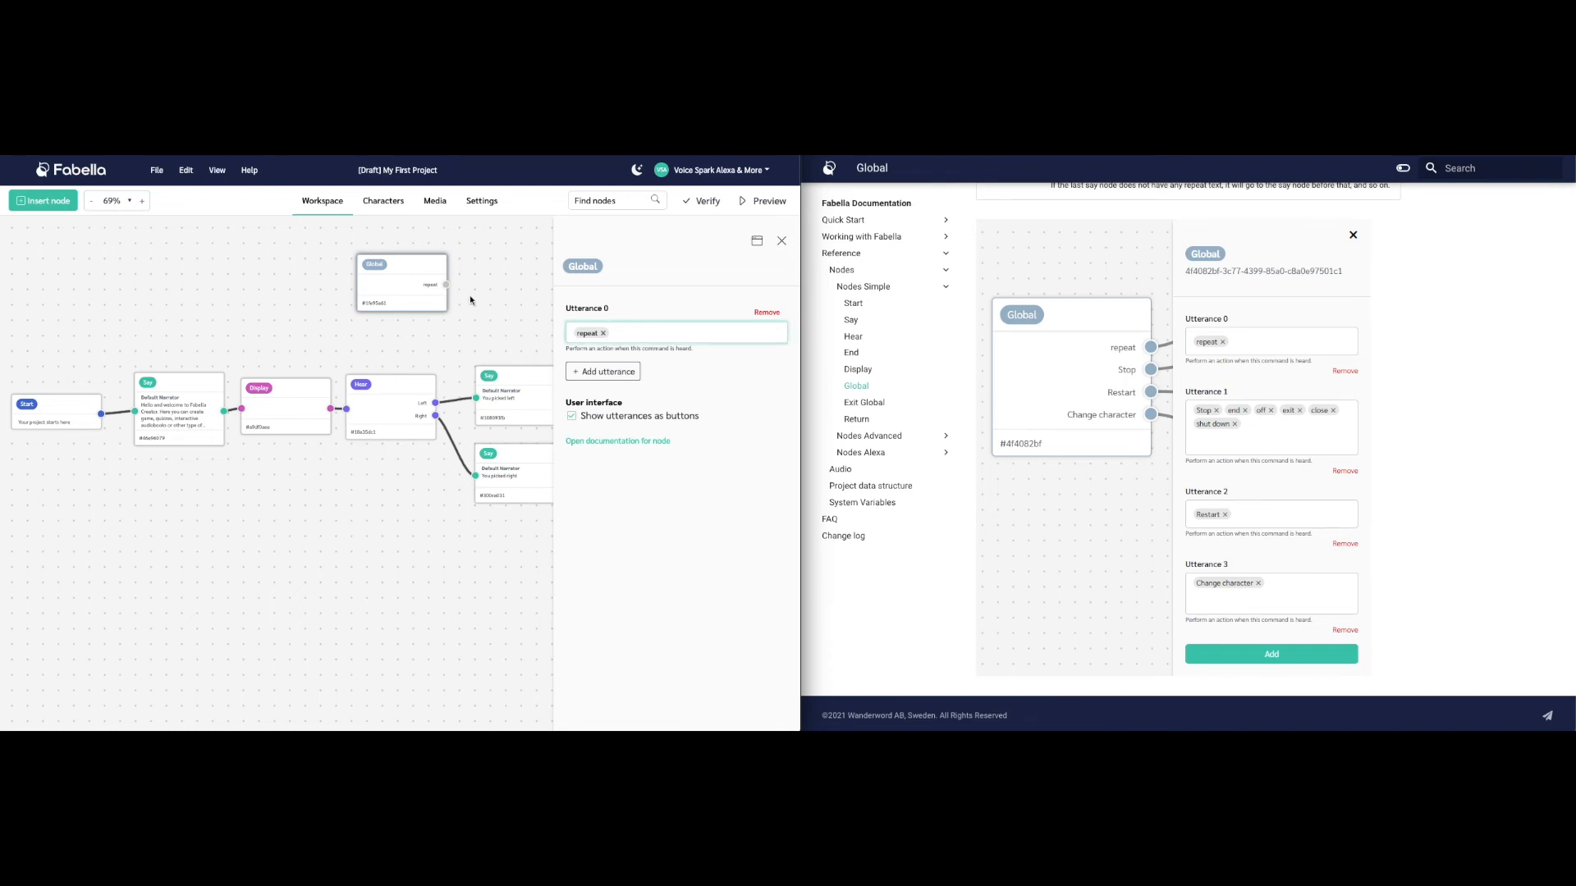
drag(447, 284, 476, 398)
Add a "Restart" utterance to the Global node and connect its output to the first Say node
click(608, 371)
click(591, 393)
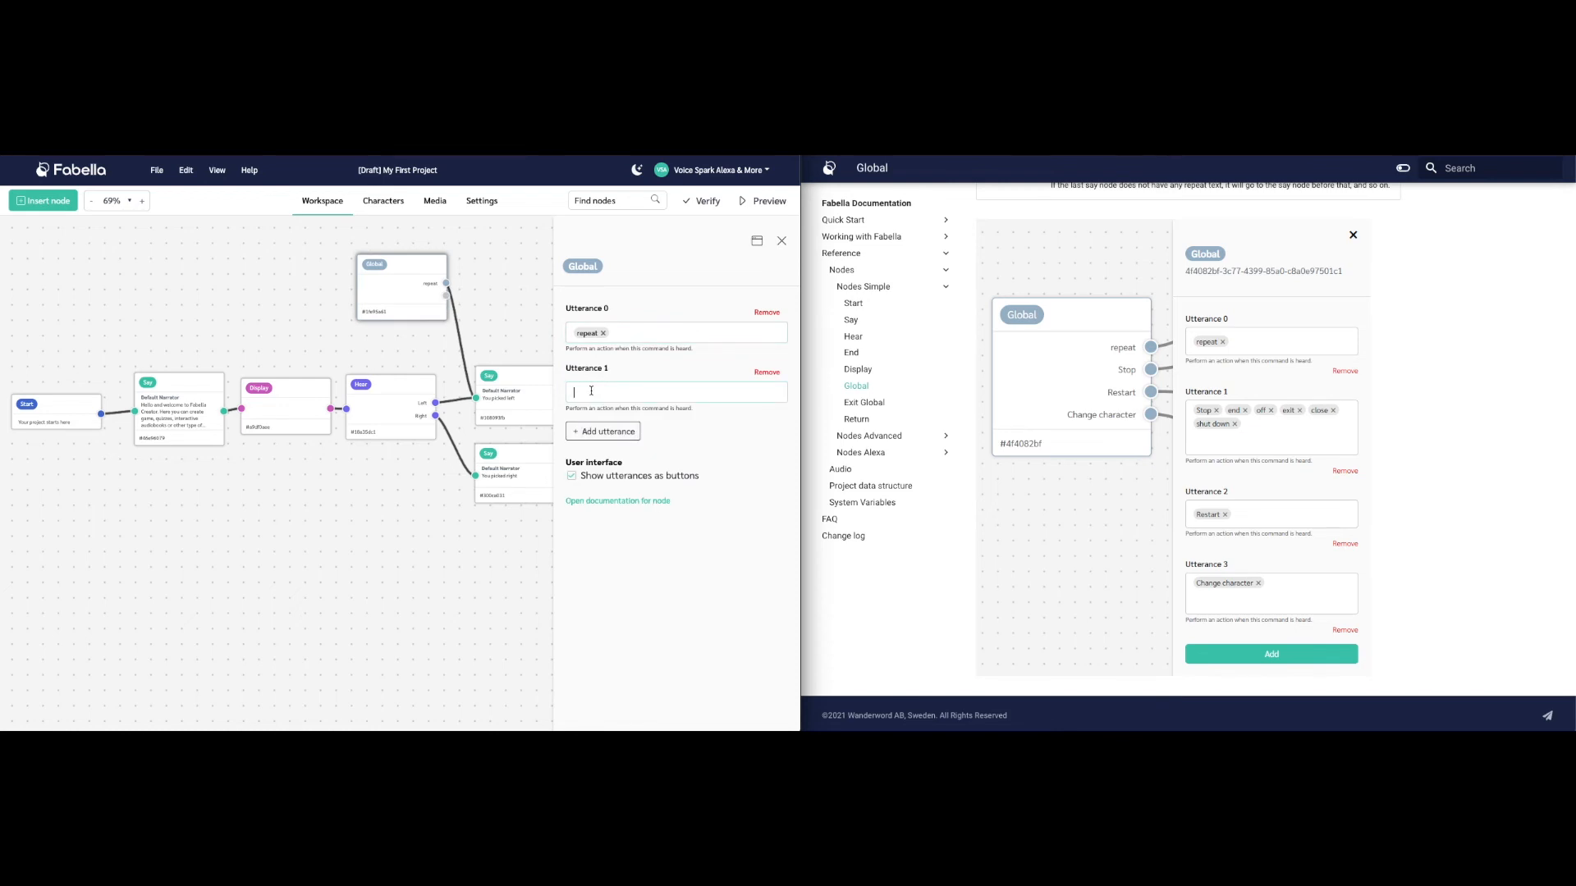
text(Restart)
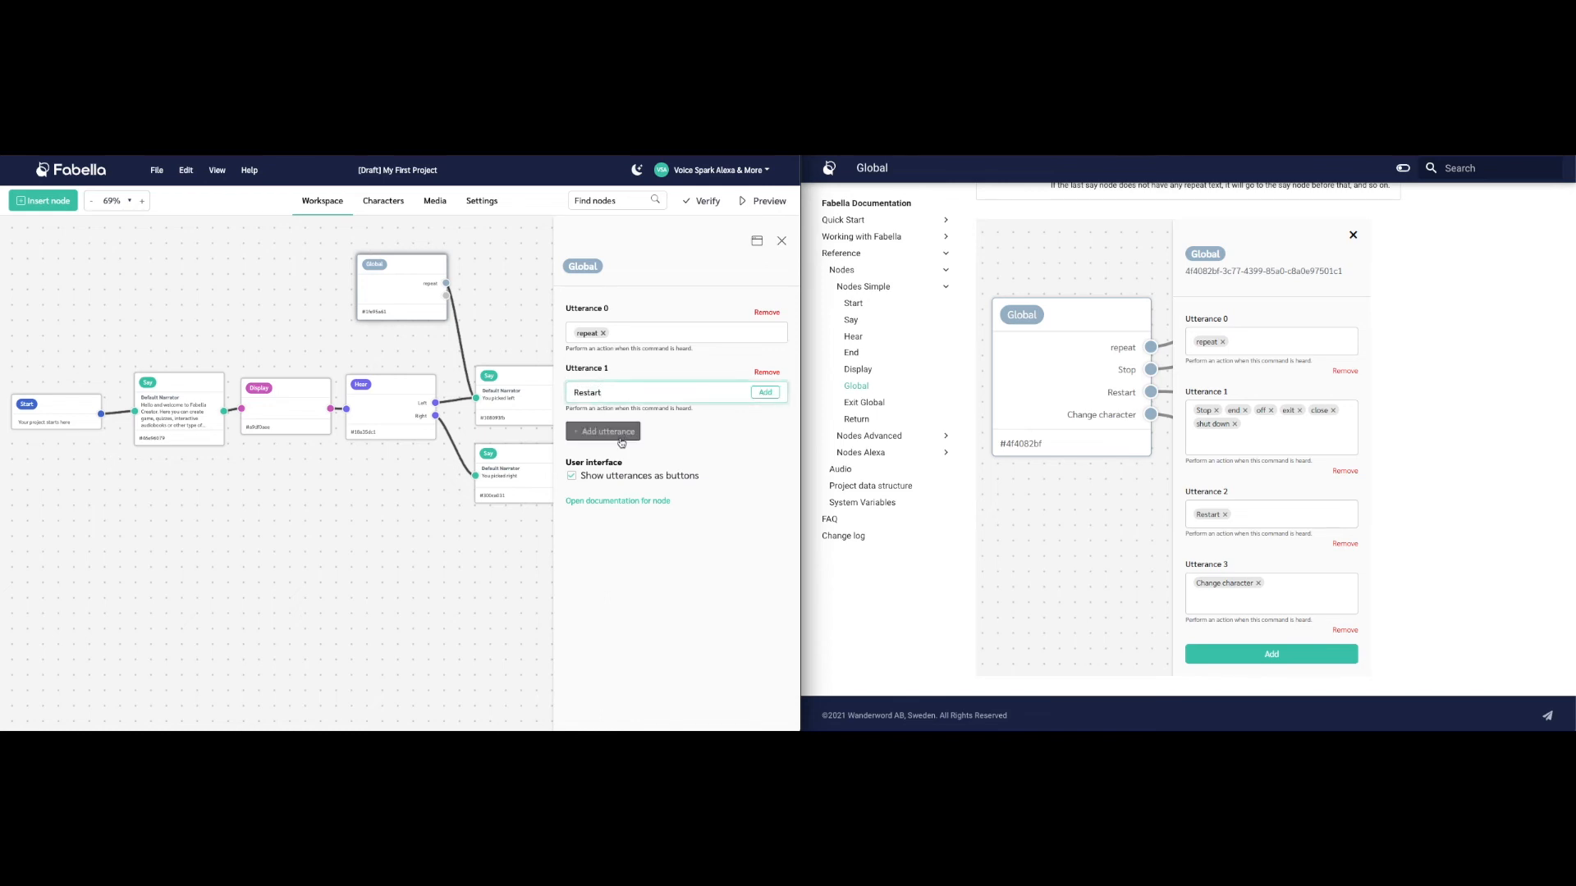
key(Return)
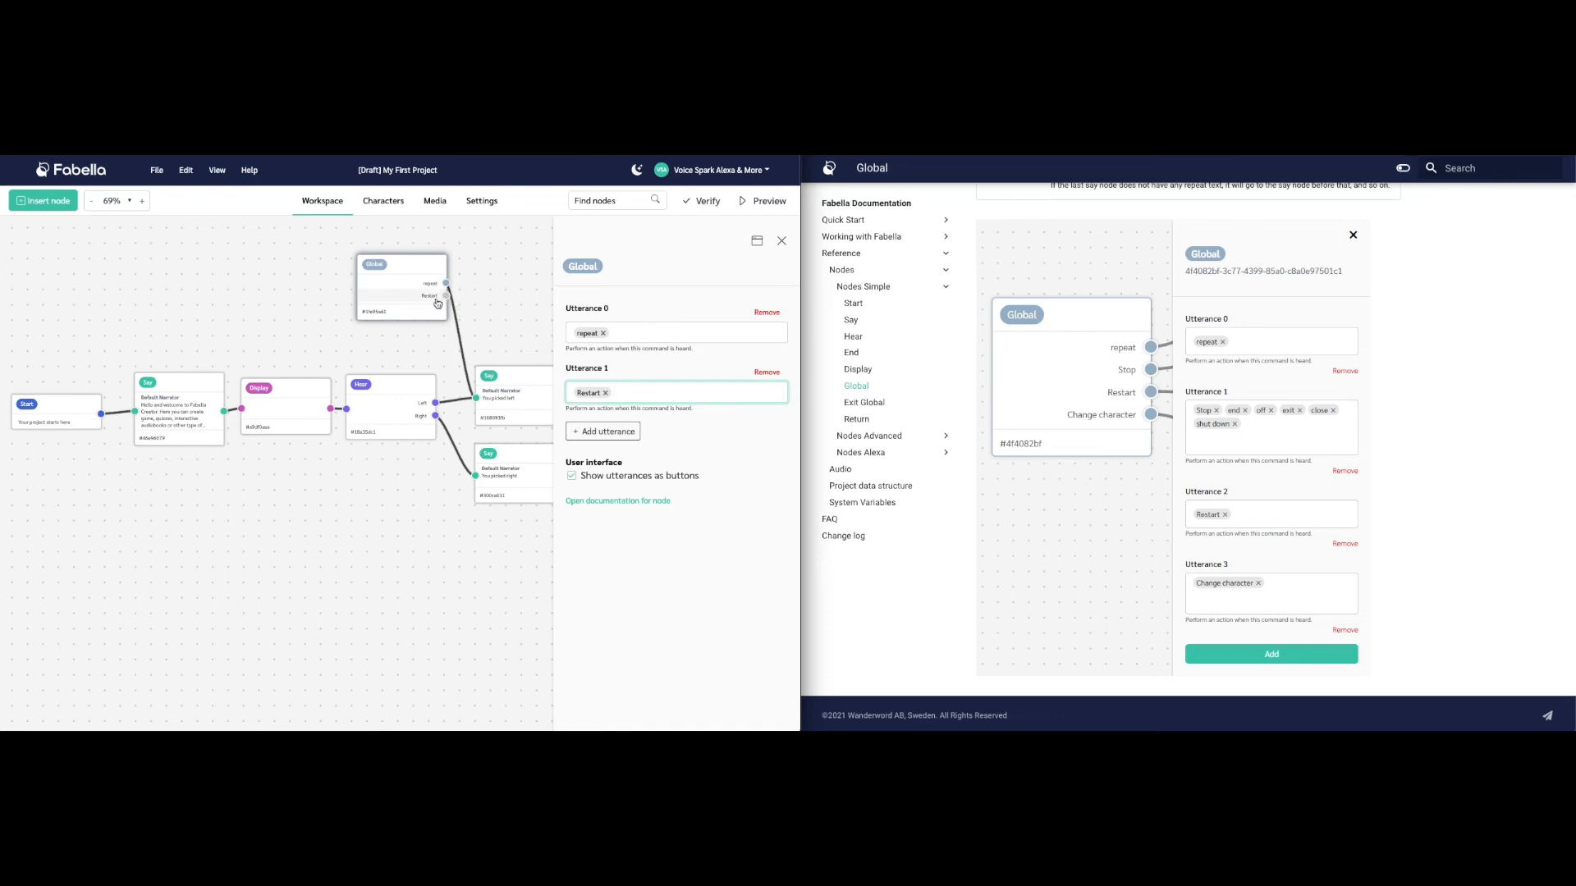
drag(446, 296, 135, 411)
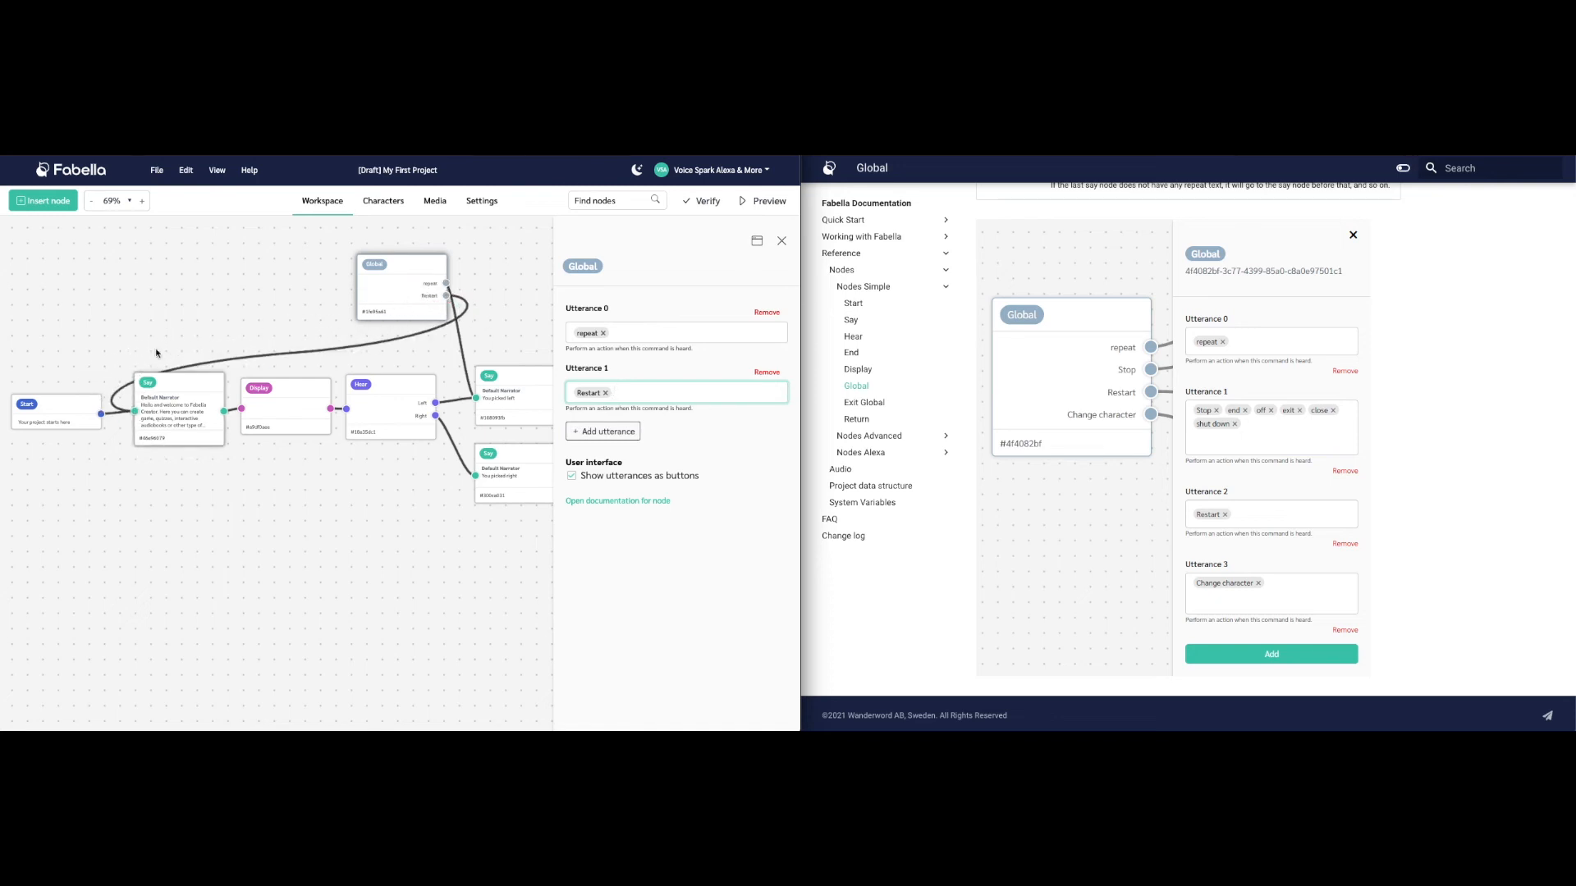
click(781, 241)
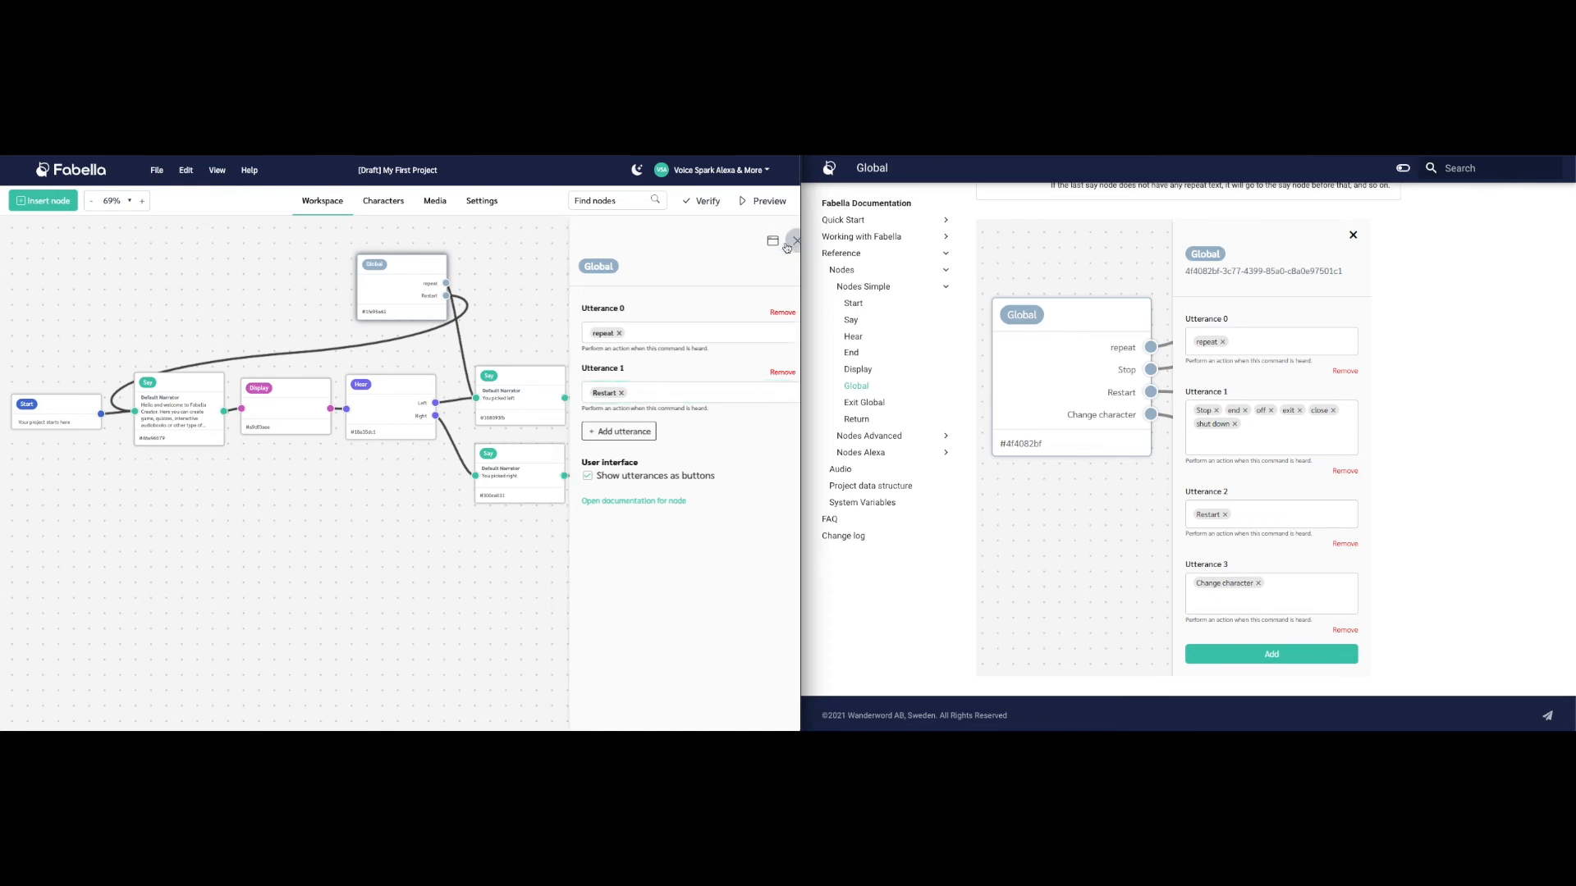
Verify the project and test the global repeat and restart utterances in the preview
click(710, 201)
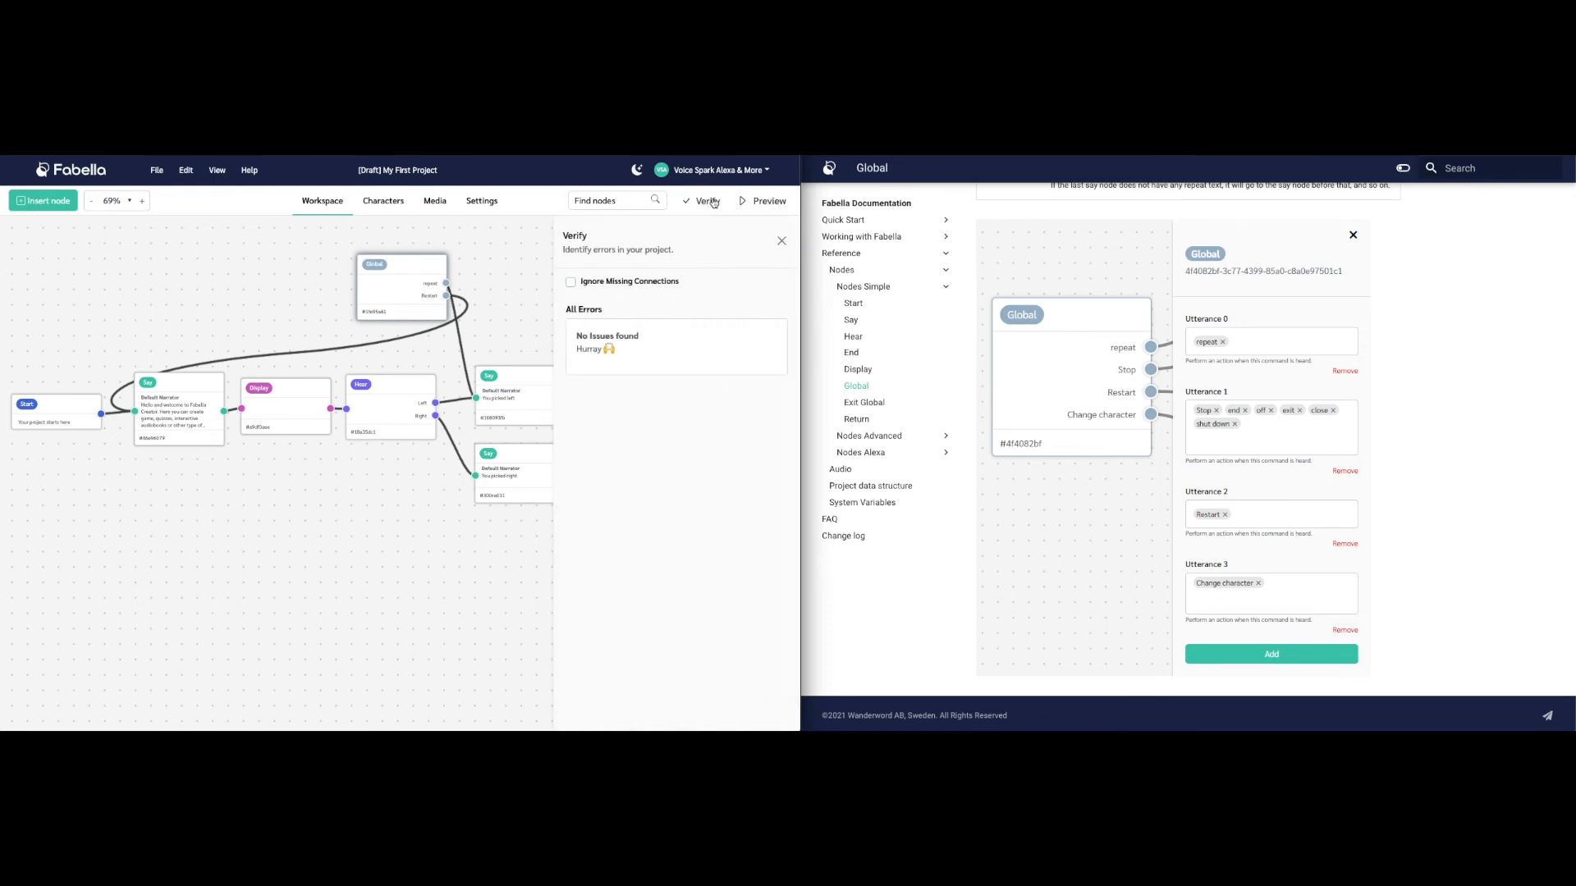
click(753, 202)
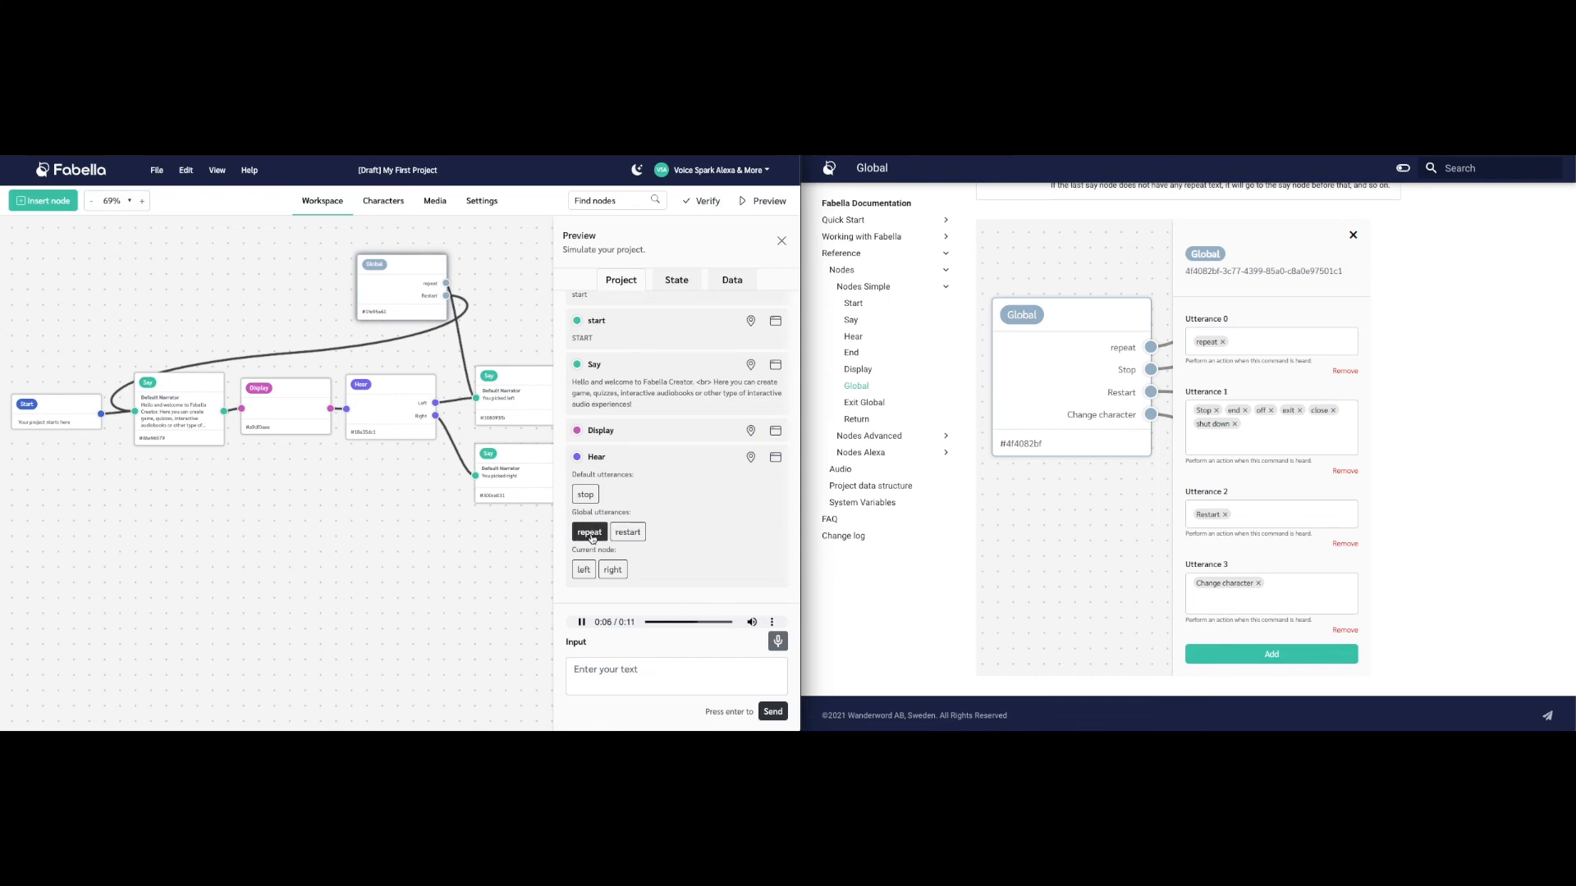
click(591, 538)
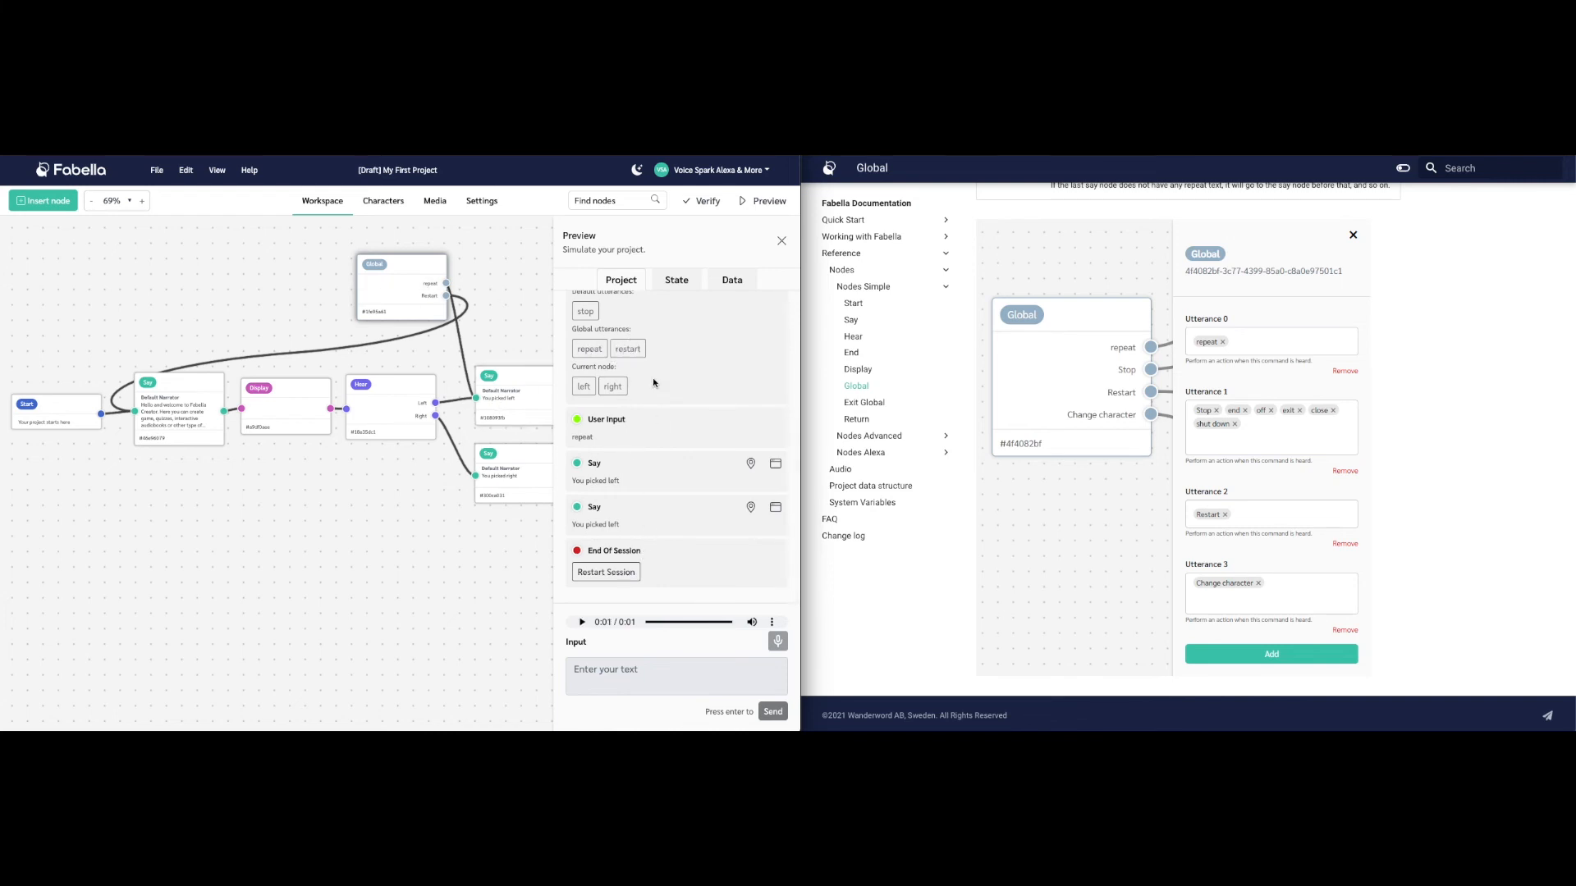
click(764, 203)
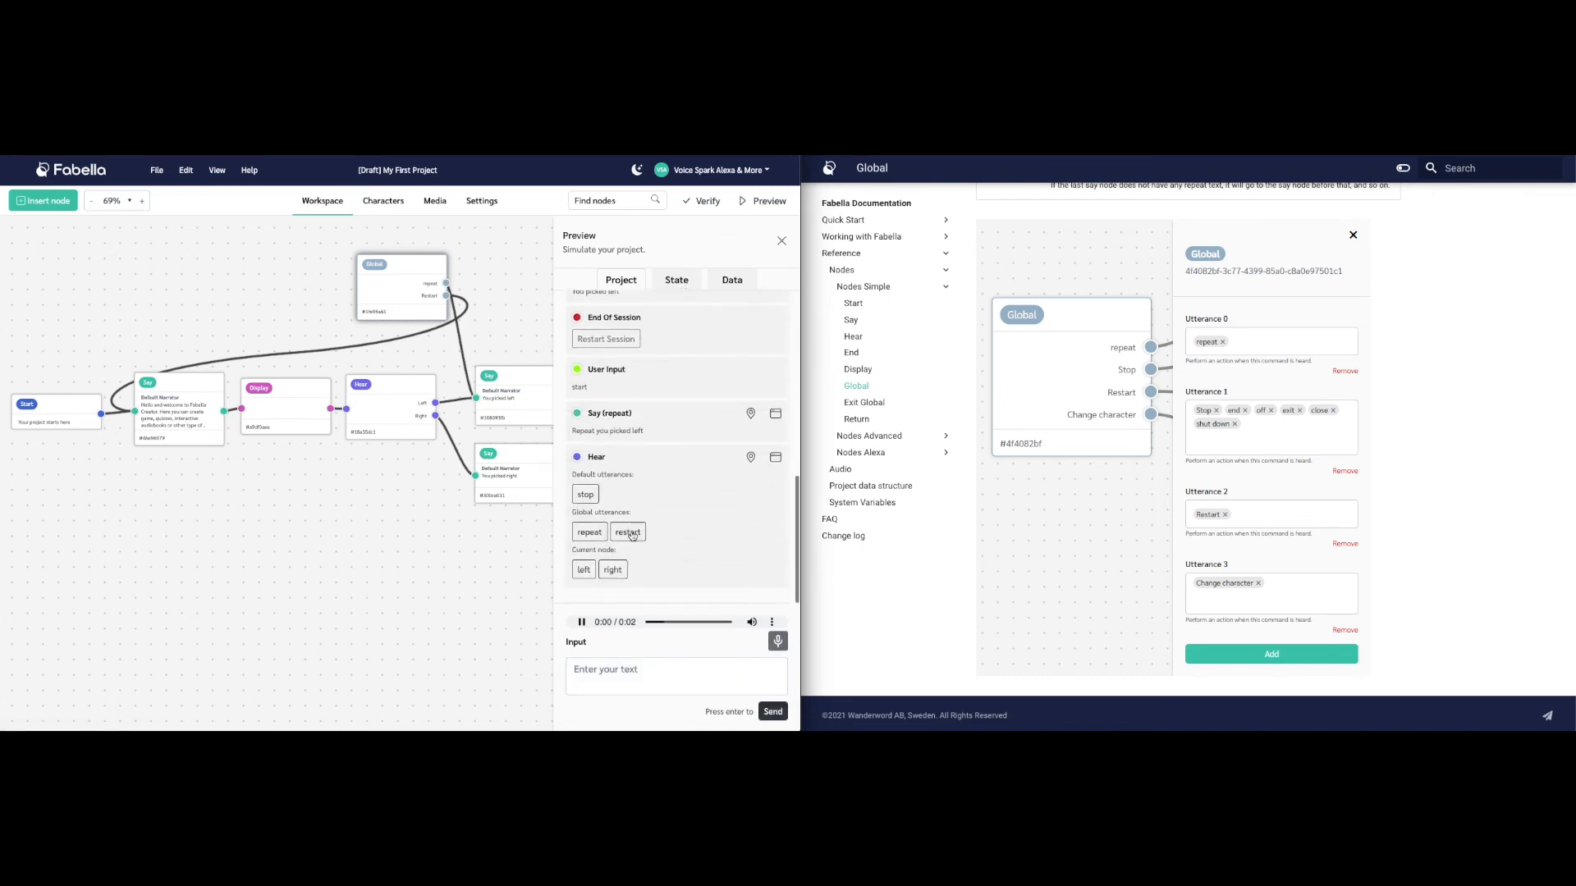
click(631, 533)
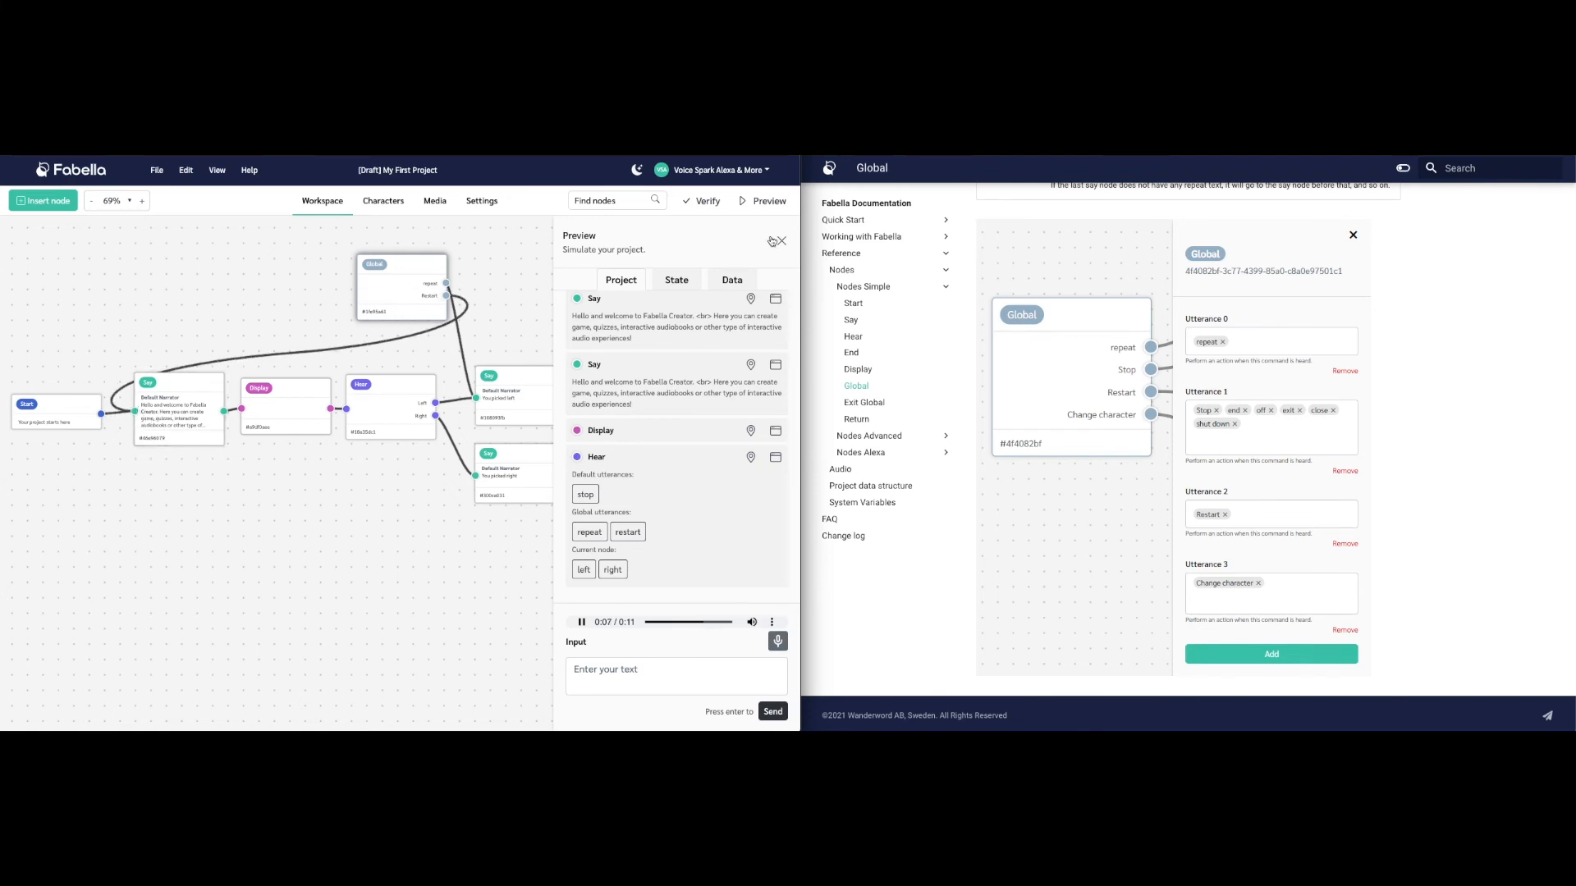
click(581, 624)
click(626, 538)
click(589, 532)
click(782, 242)
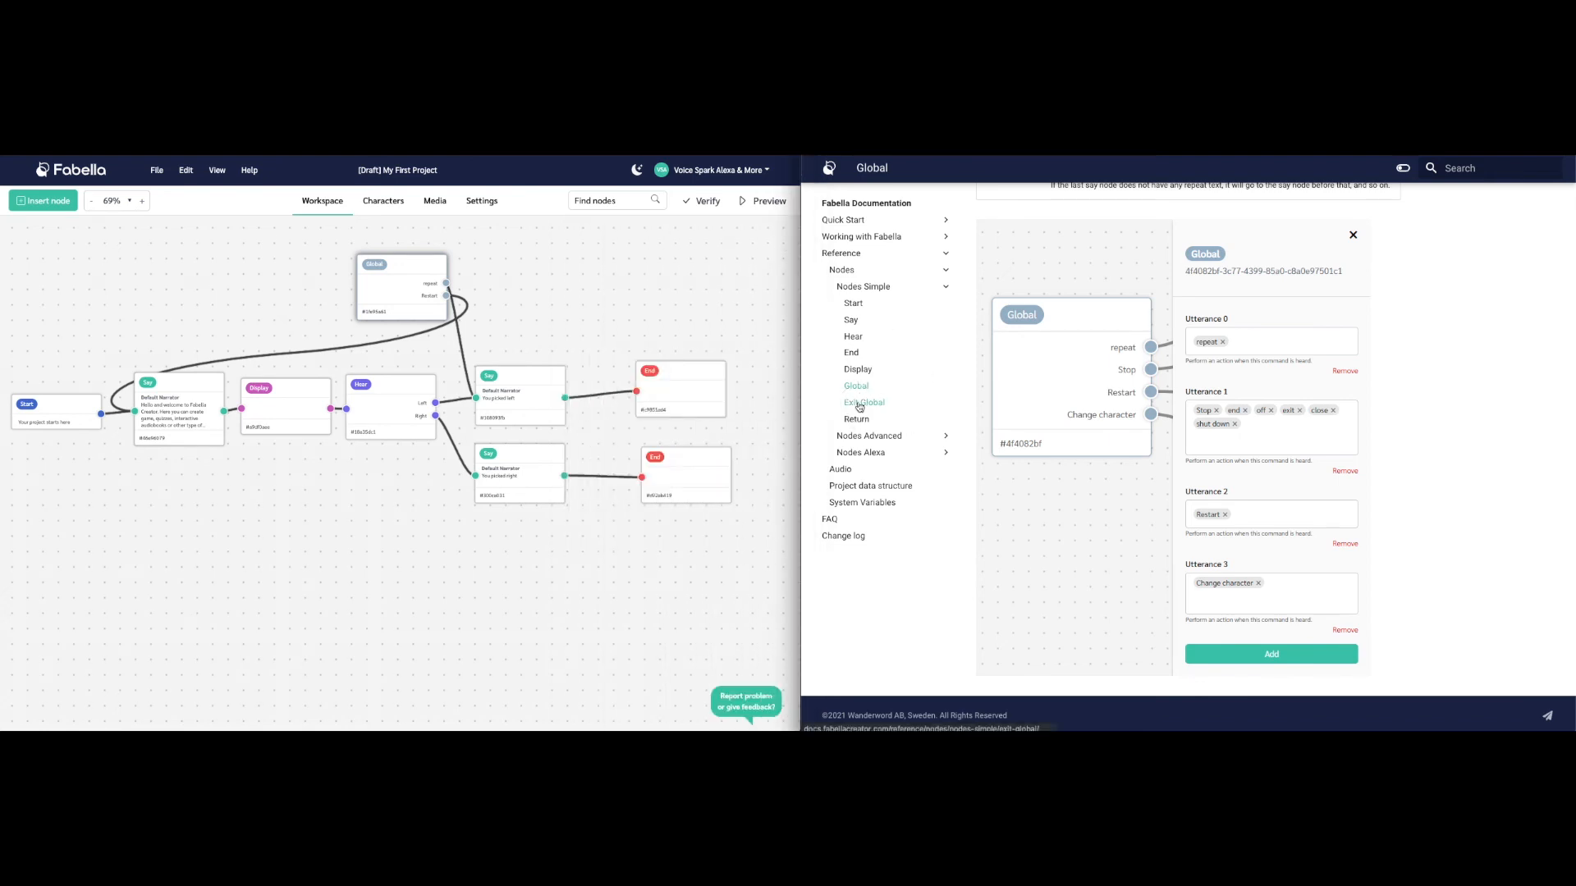
Open the Exit Global documentation, then insert an Exit global node and place it beside the Global node
click(859, 403)
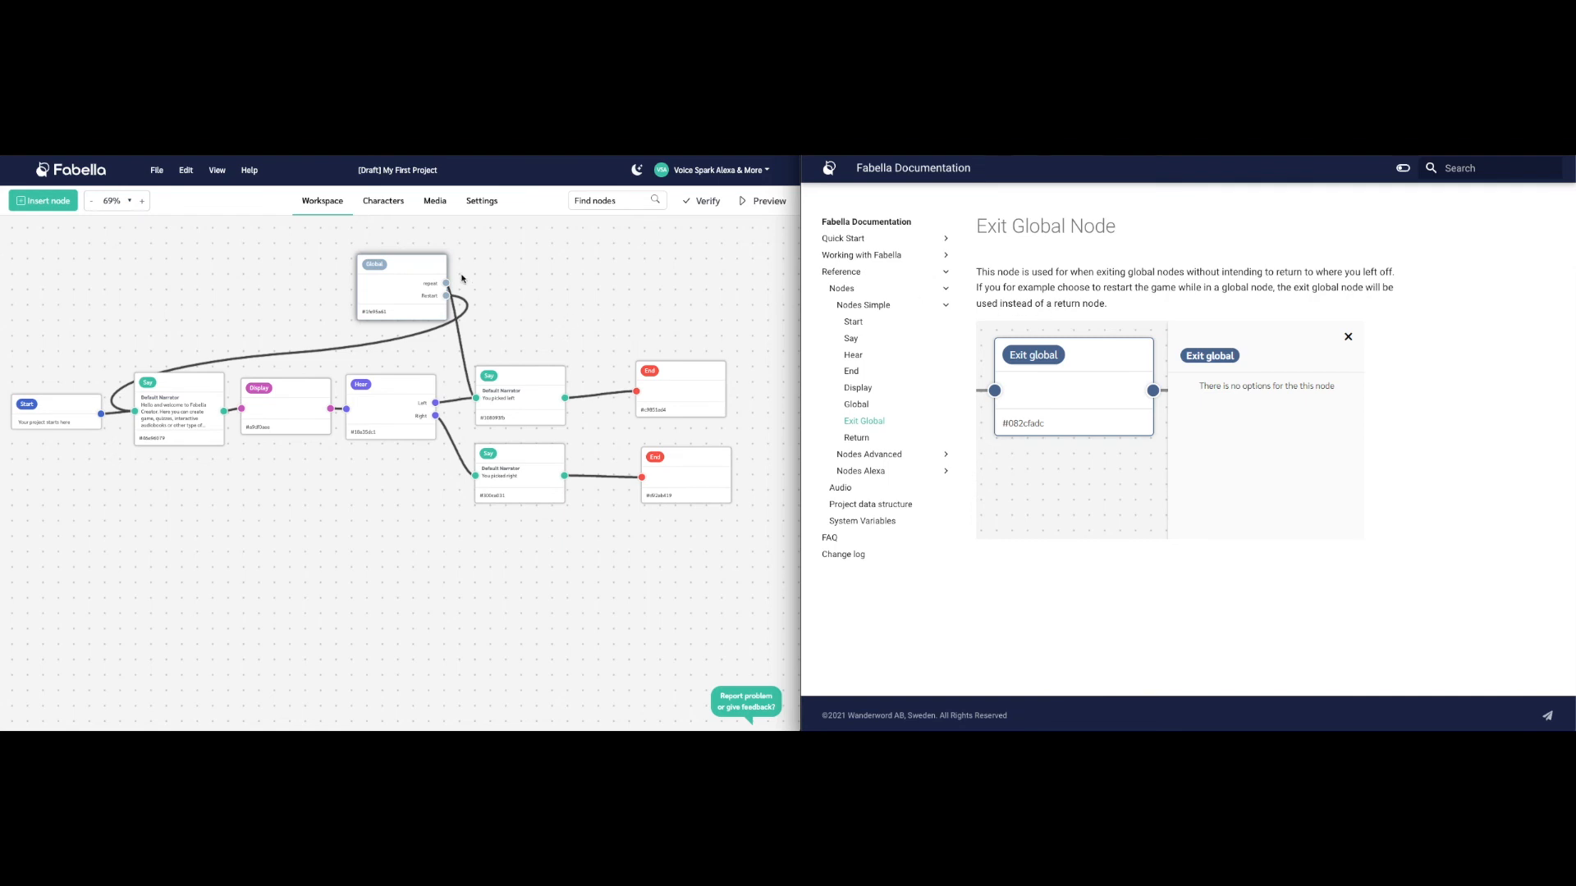
right_click(538, 290)
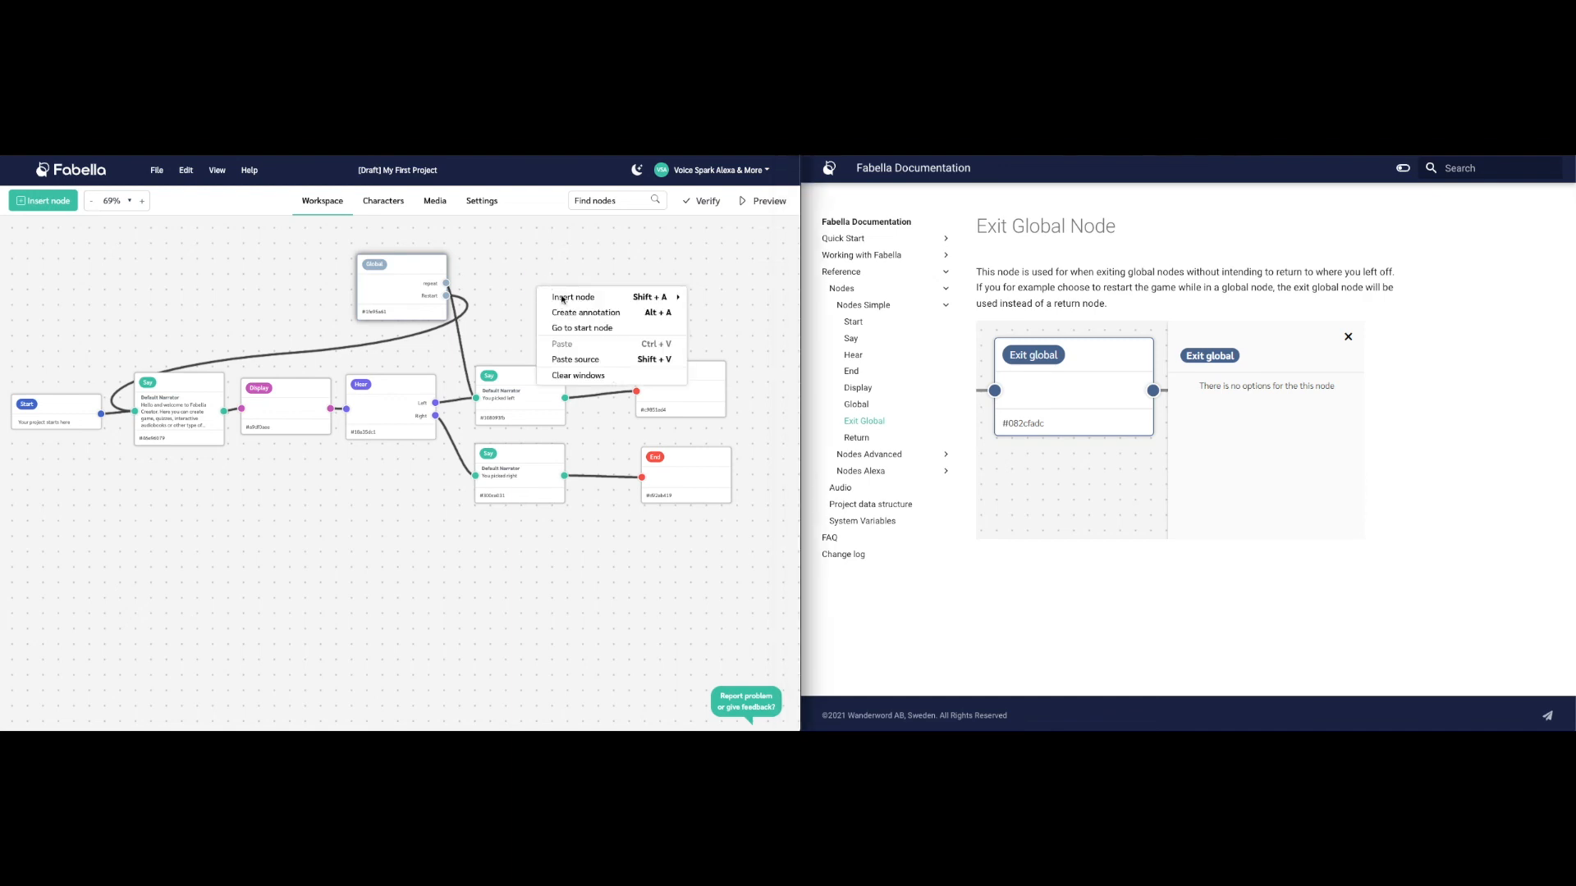
mouse_move(591, 301)
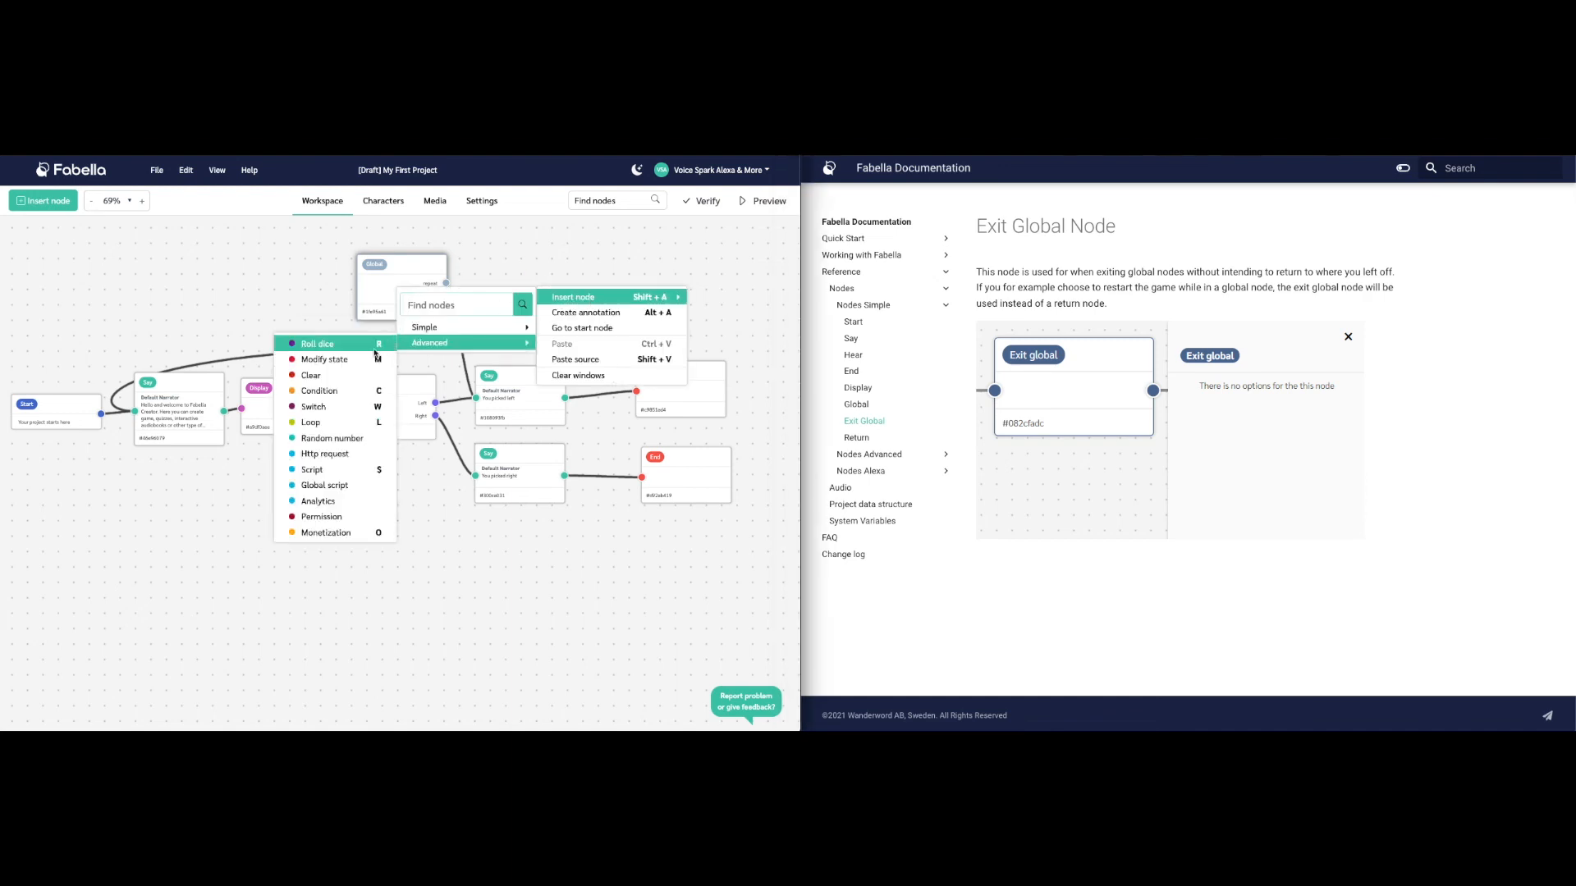
mouse_move(428, 331)
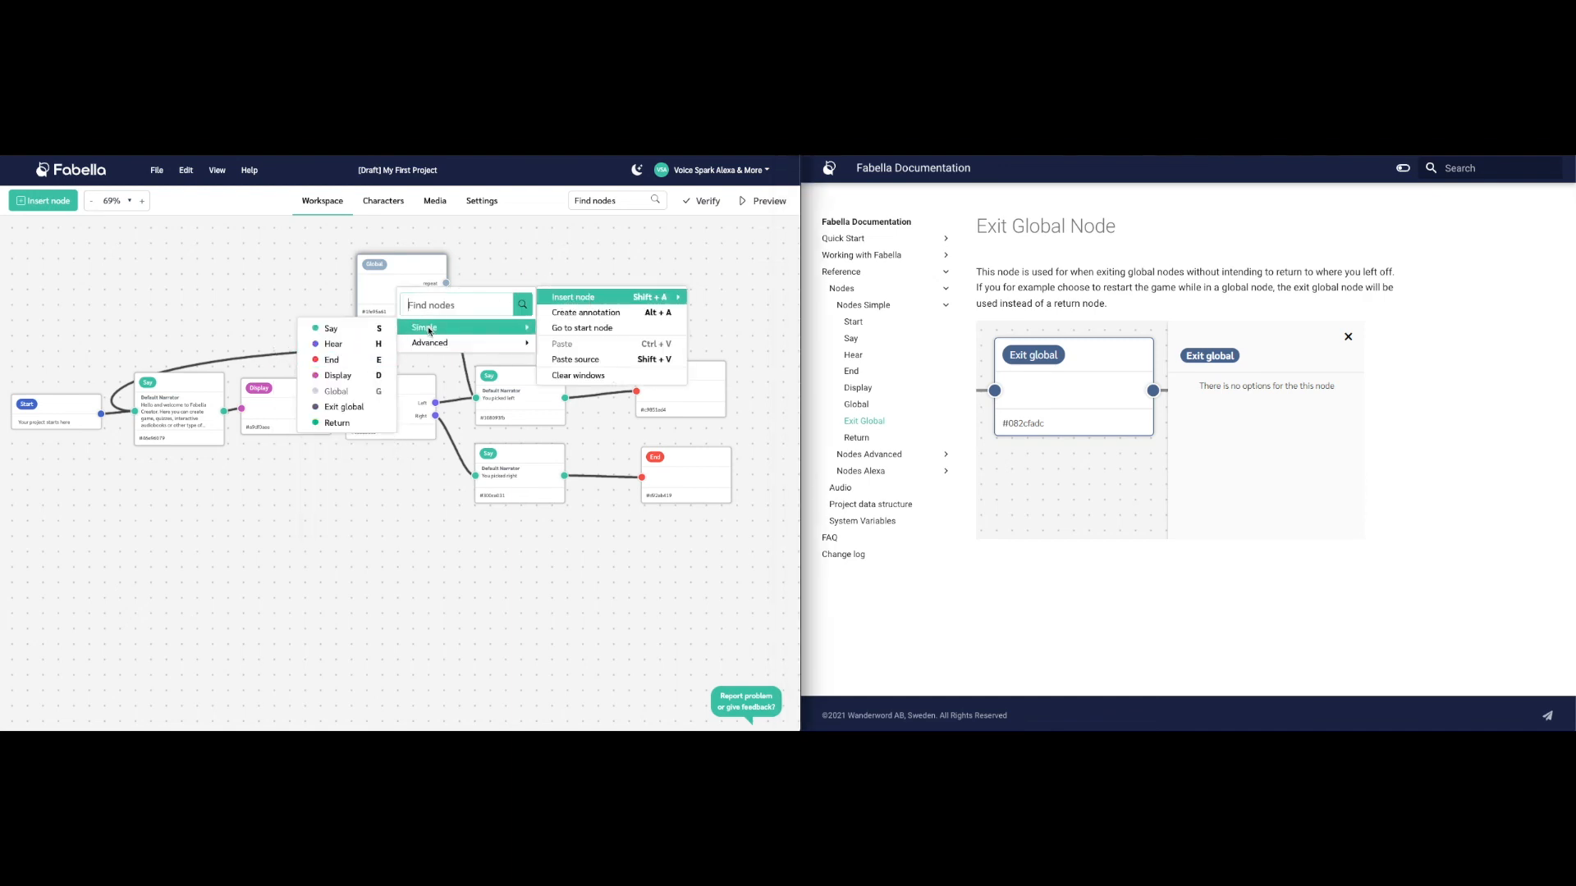
click(346, 410)
drag(389, 429, 515, 313)
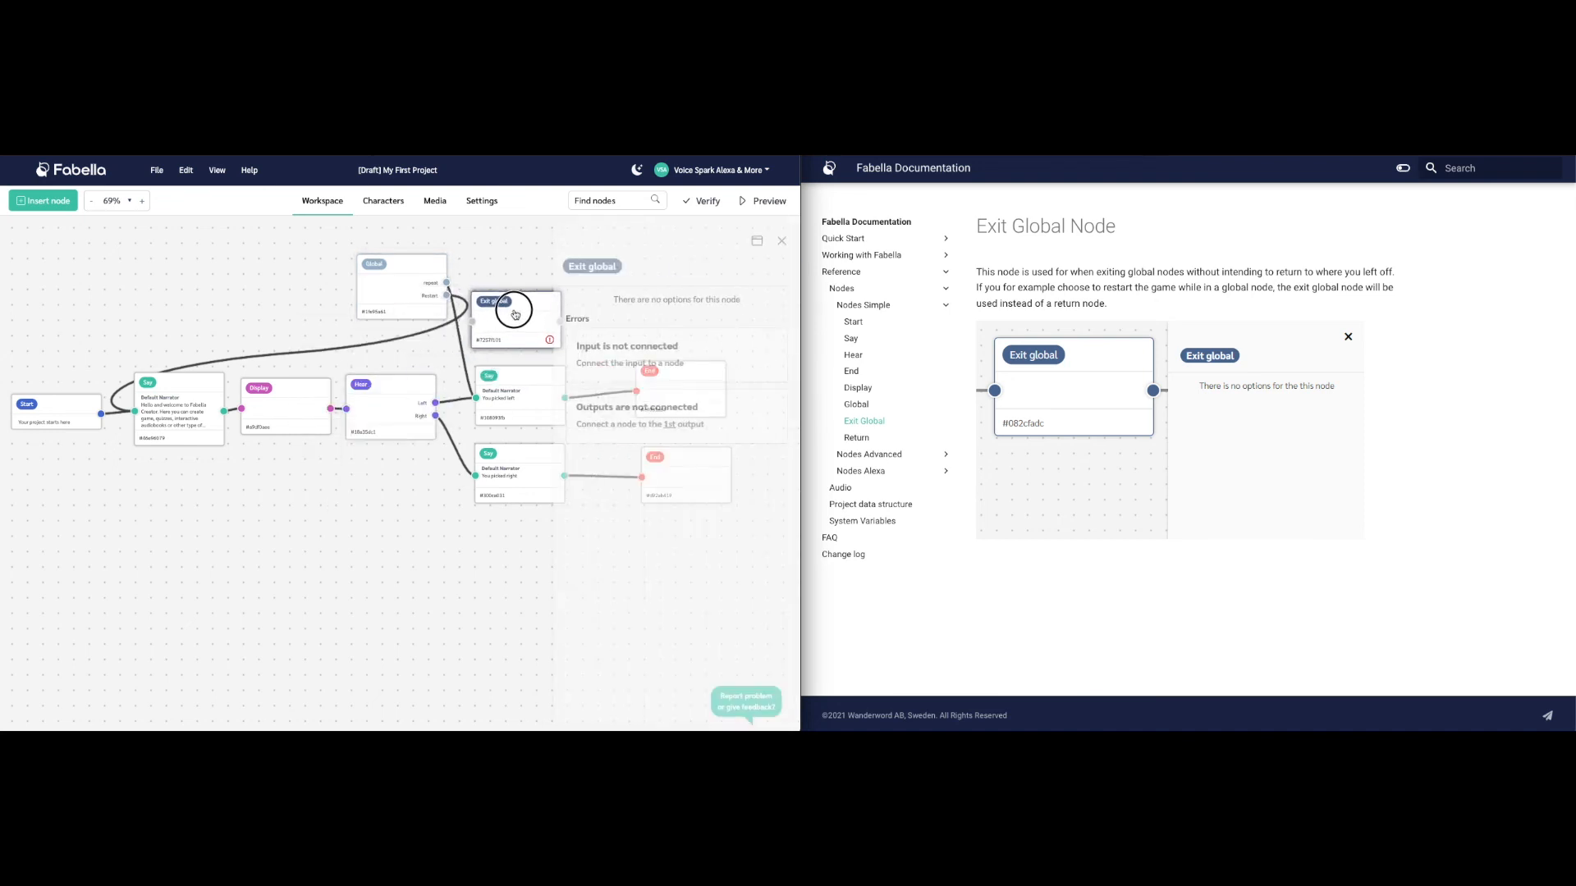
click(782, 240)
Move the left branch's End node farther right and shift the Exit global node away from the Global node
click(686, 394)
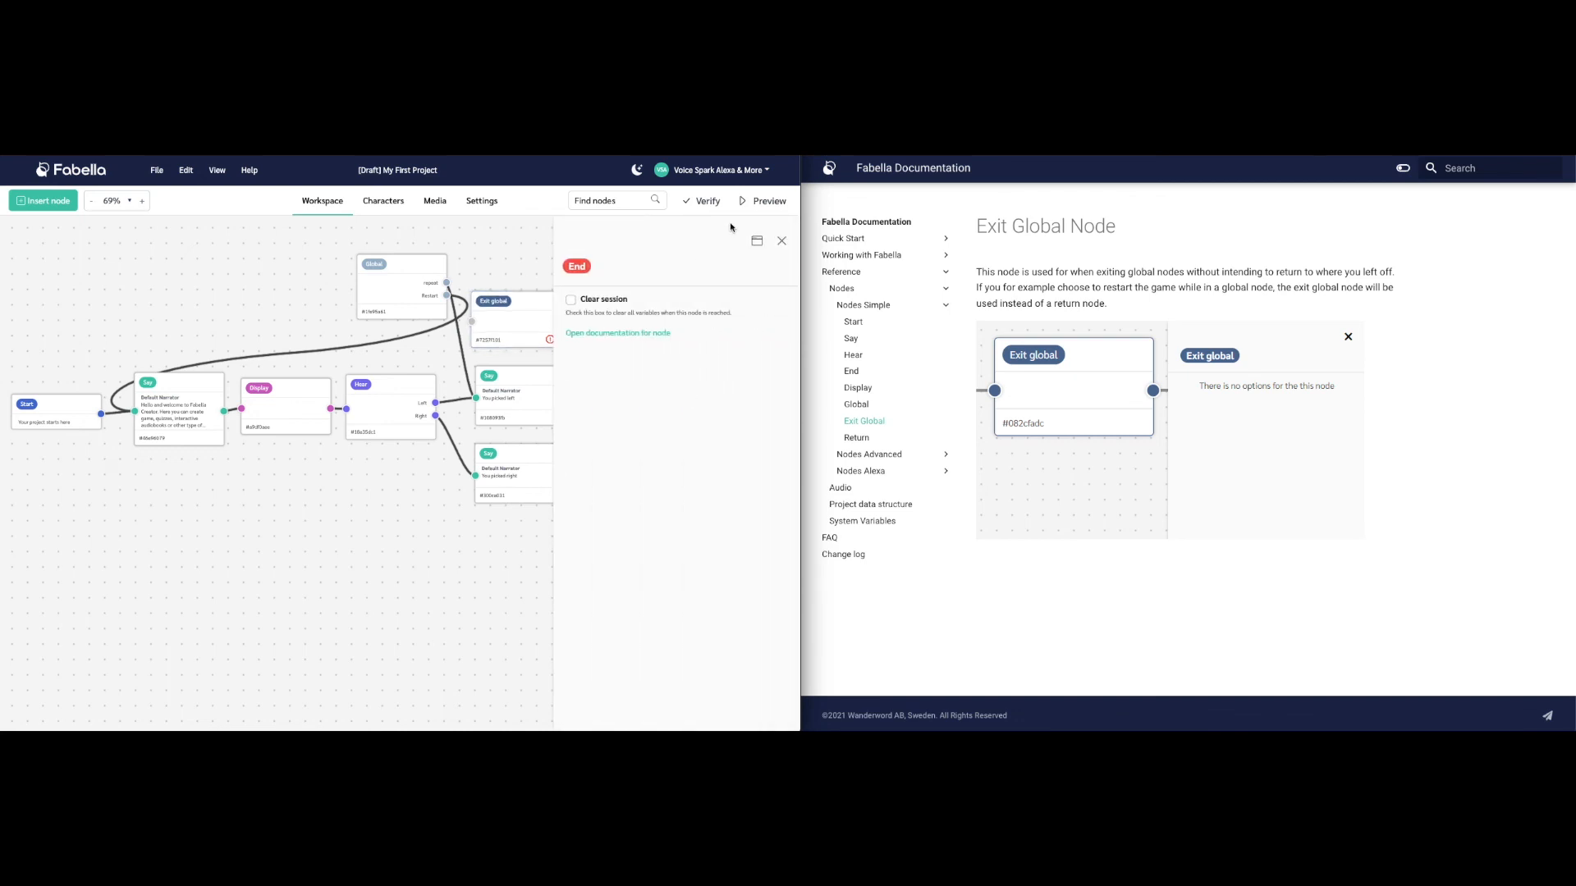
click(781, 241)
drag(517, 321, 620, 327)
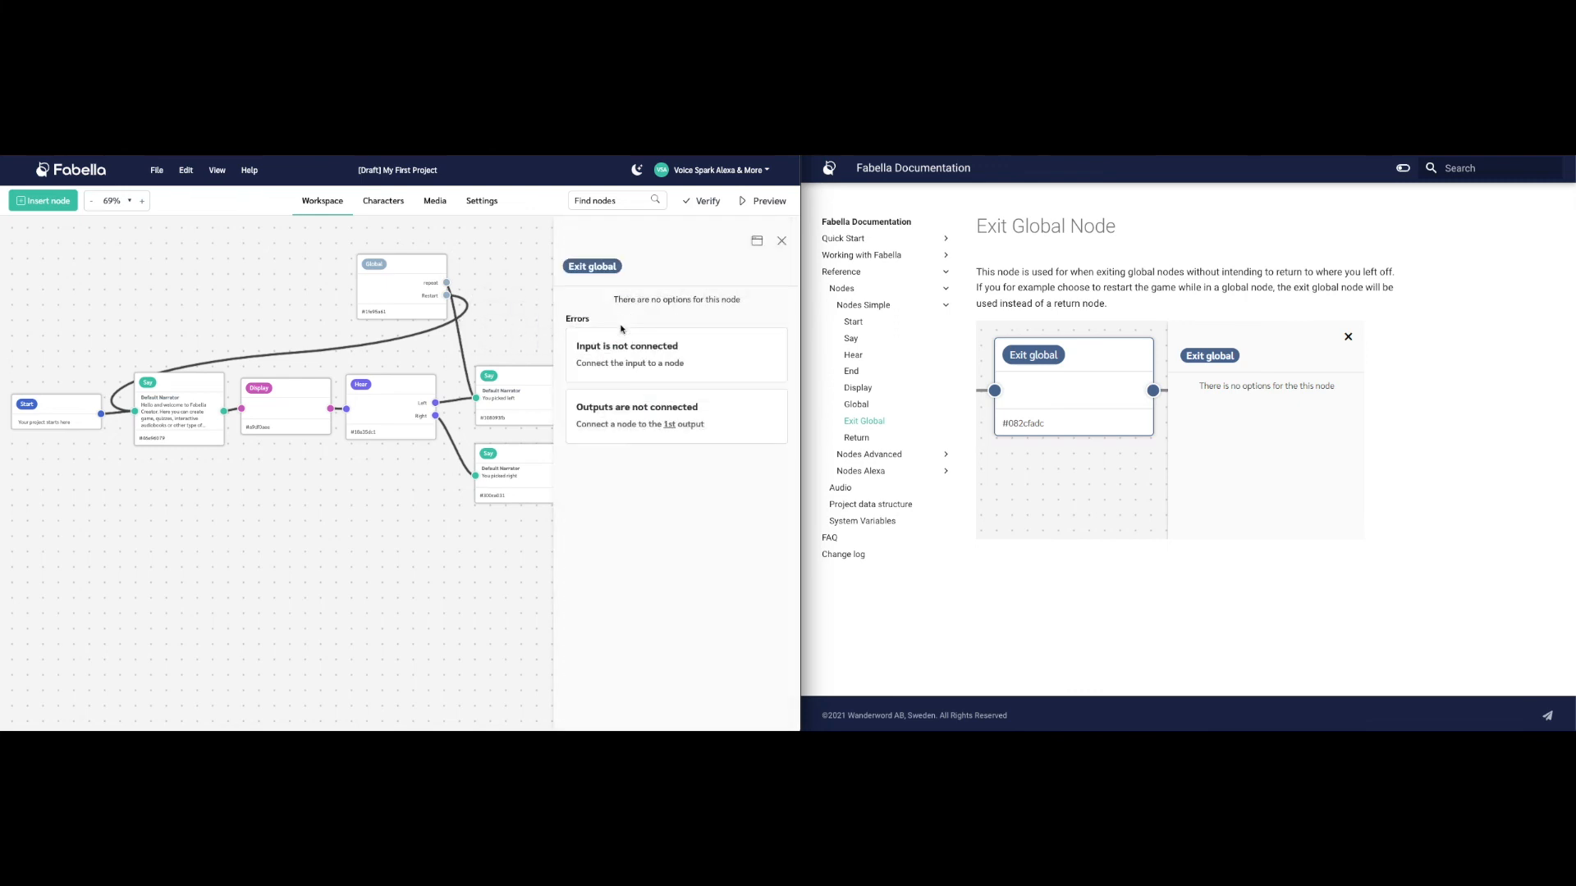
click(781, 241)
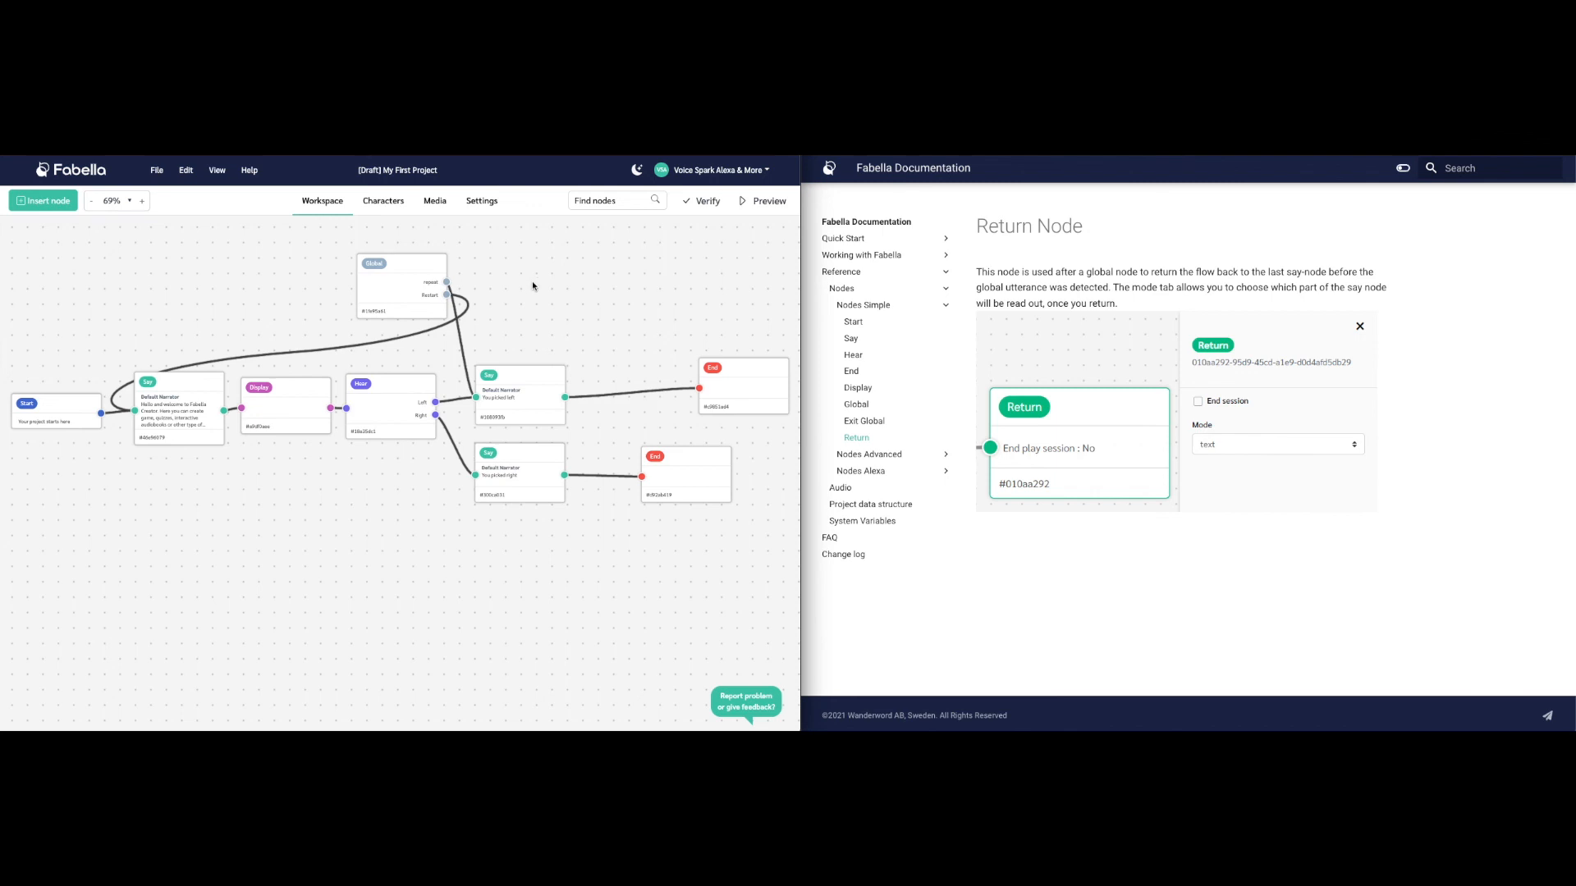
Insert a Return node from the simple nodes and place it beside the Global node
right_click(532, 285)
mouse_move(538, 293)
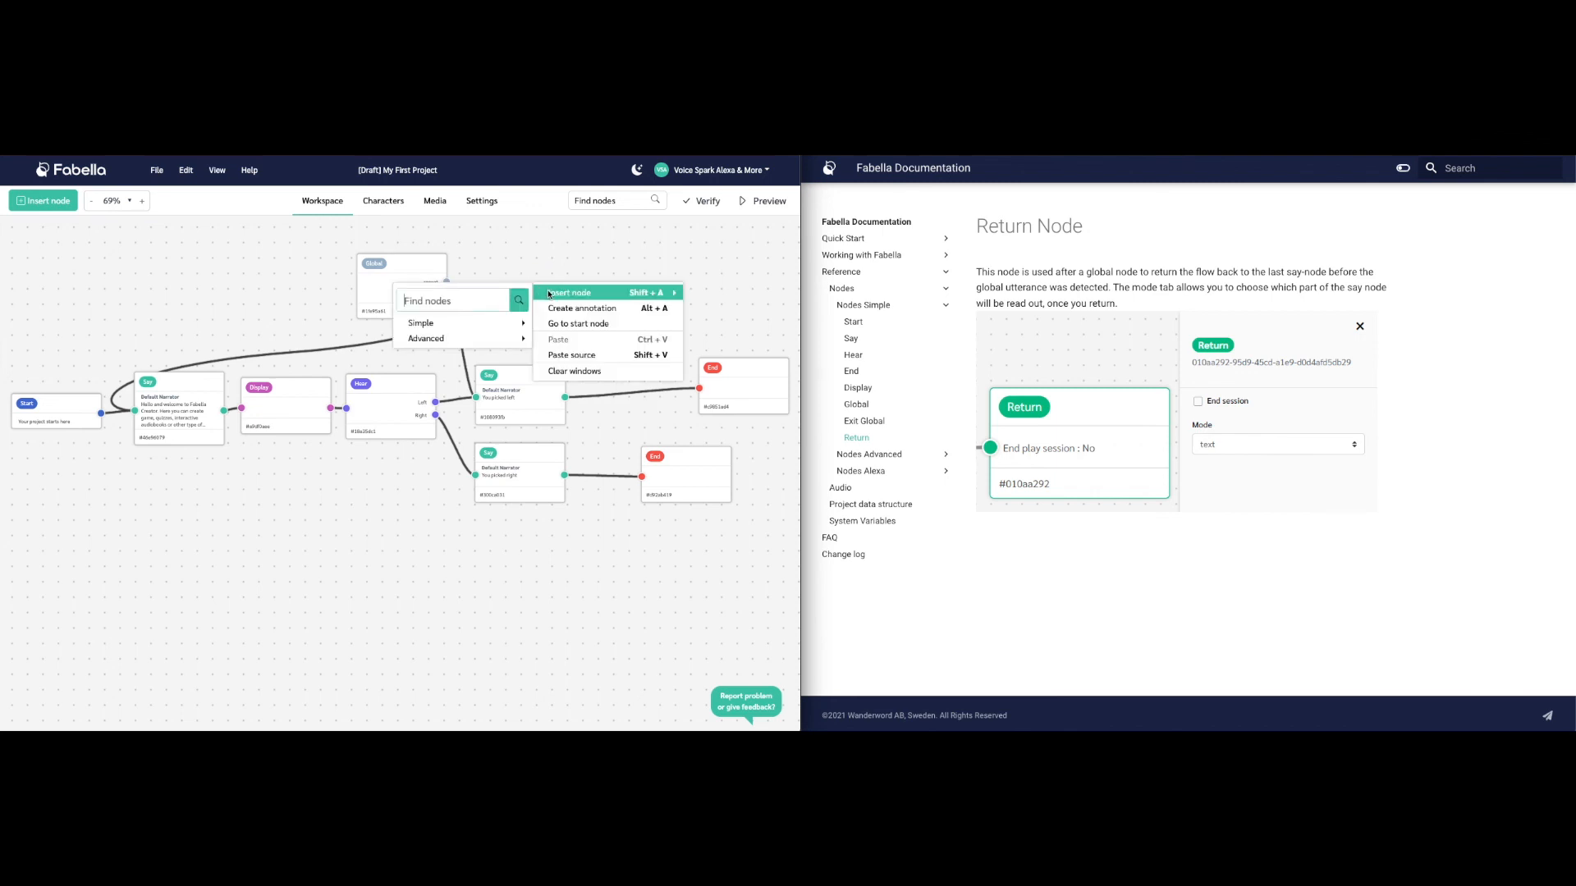
mouse_move(456, 321)
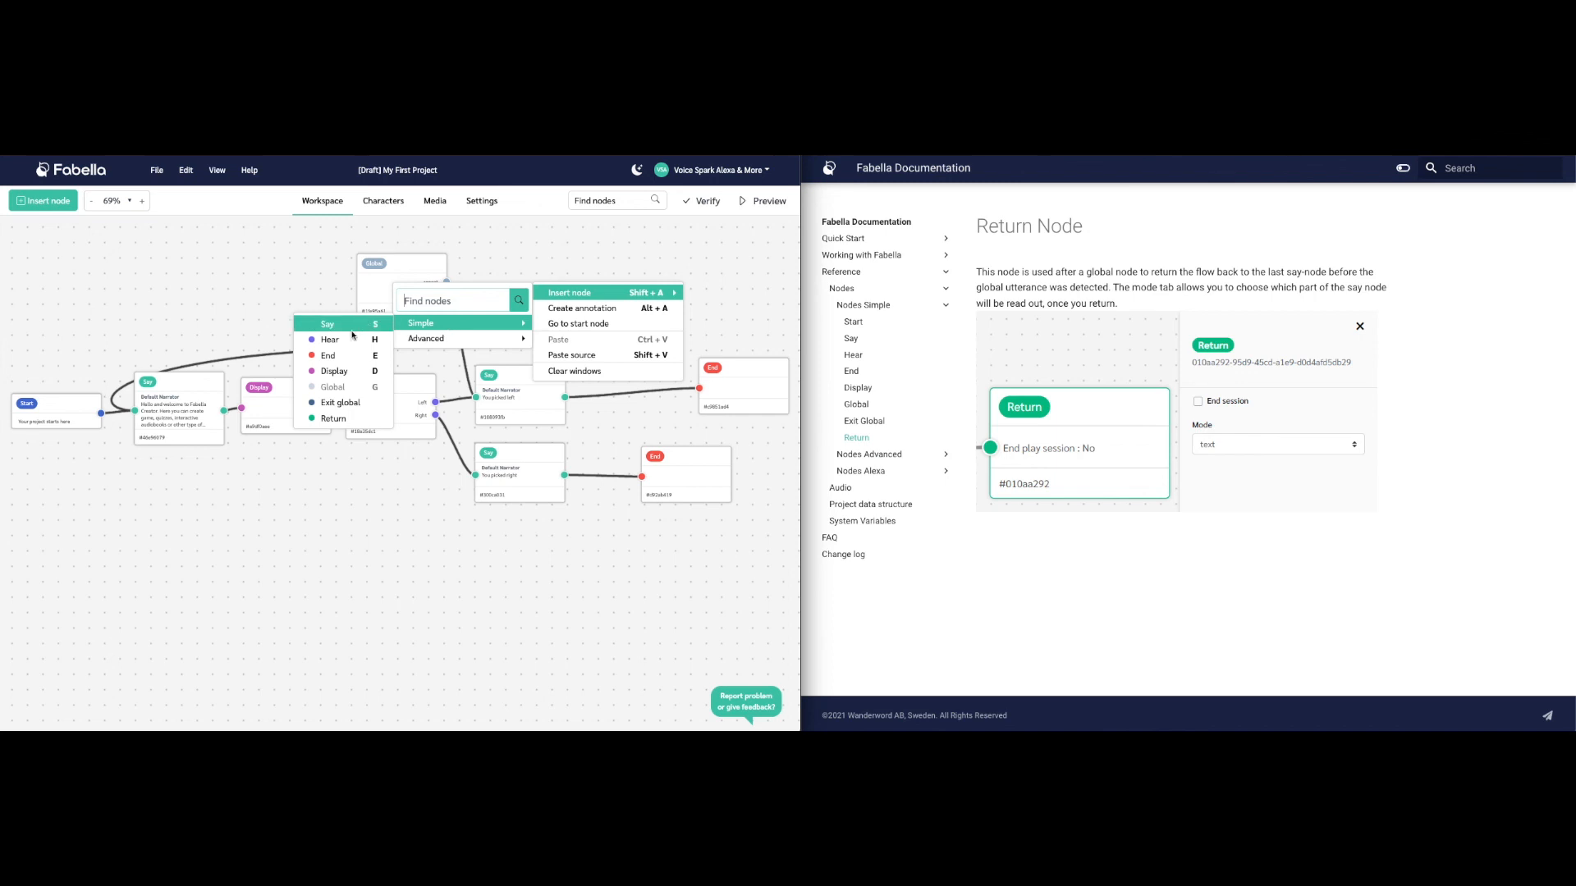
click(341, 419)
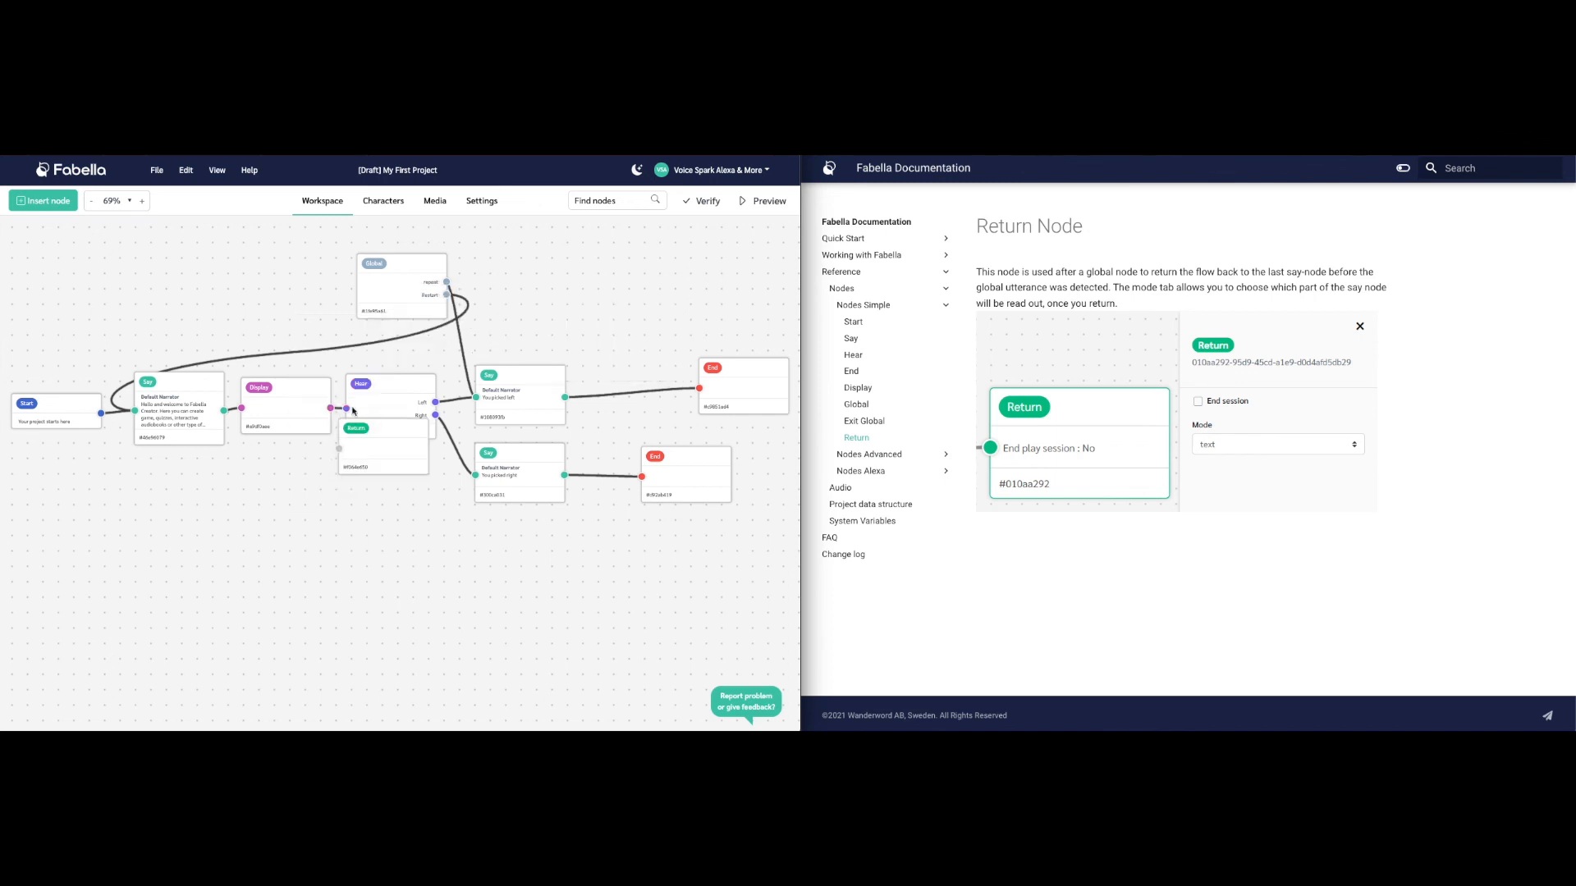
drag(397, 429, 542, 280)
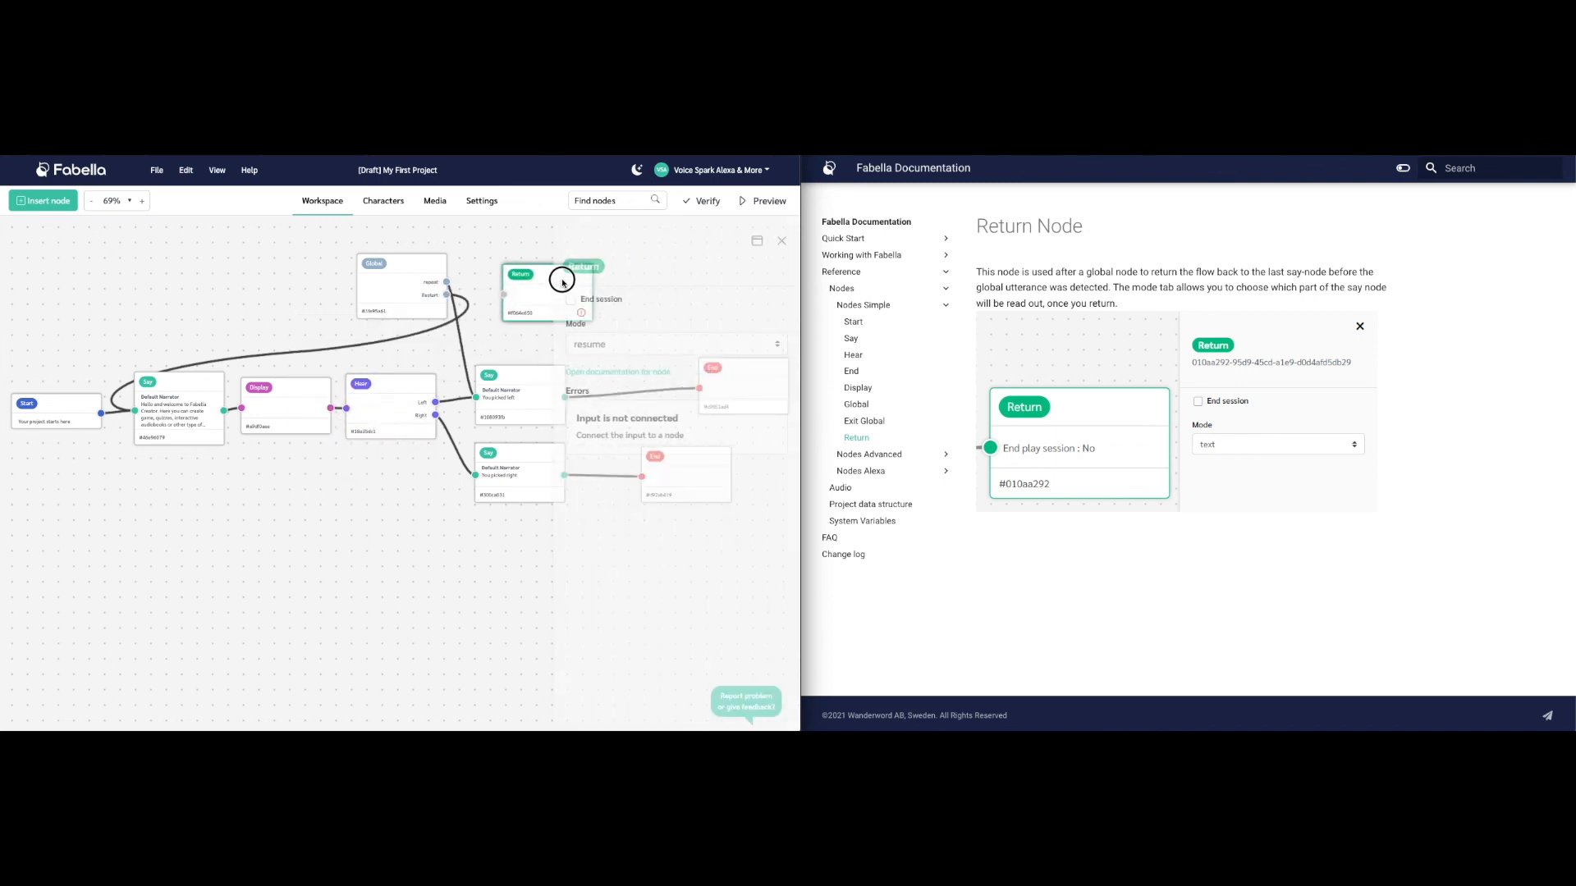
Set the Return node's mode to repeat, close its settings and delete the node
click(685, 346)
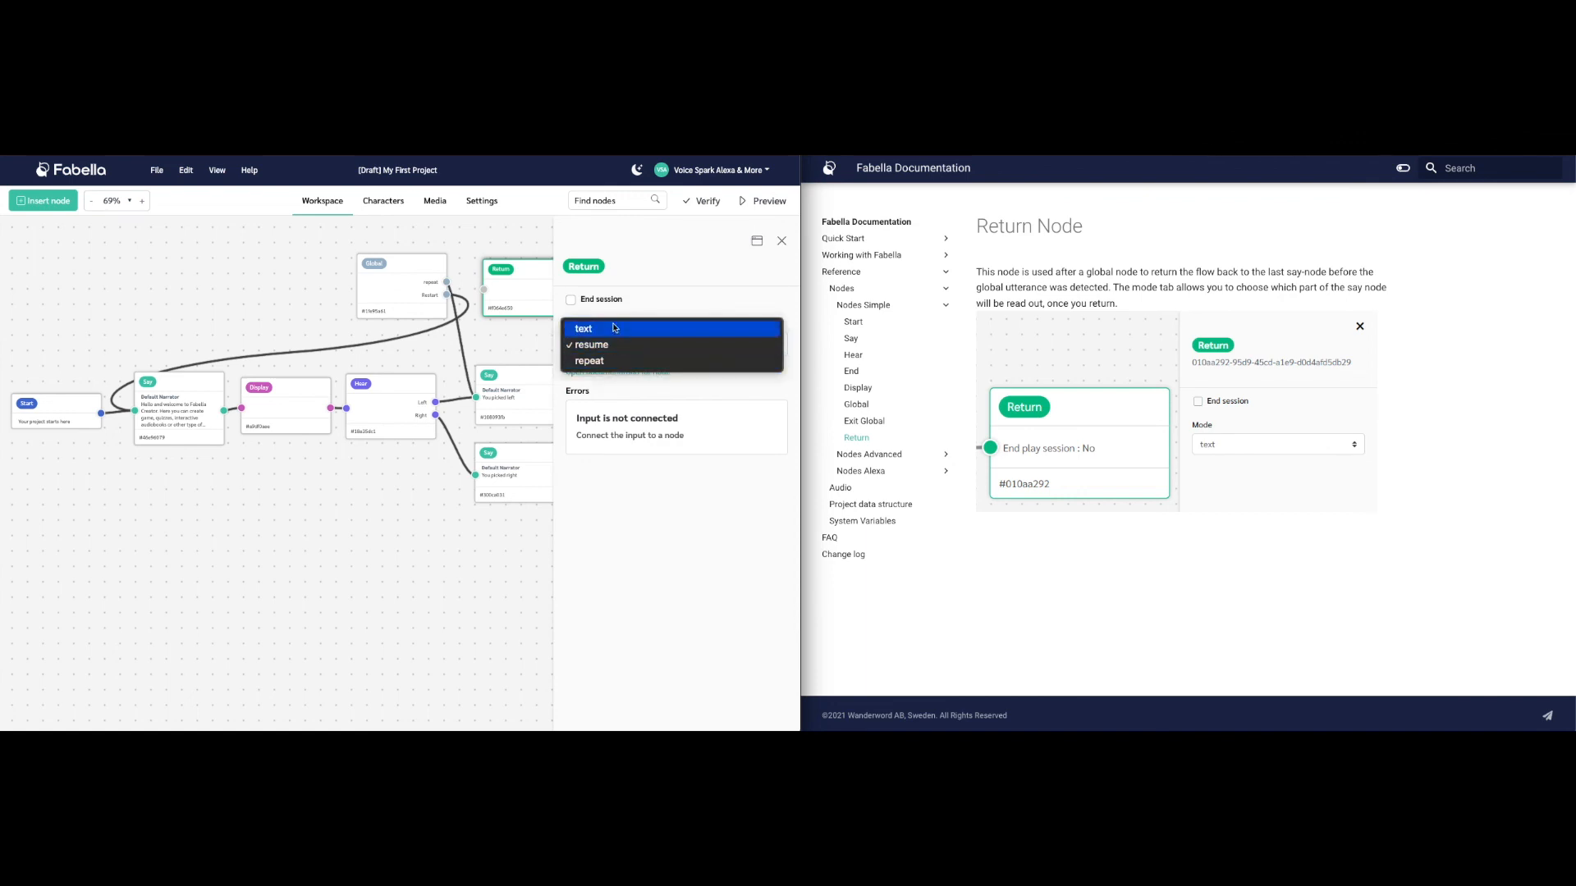
click(616, 364)
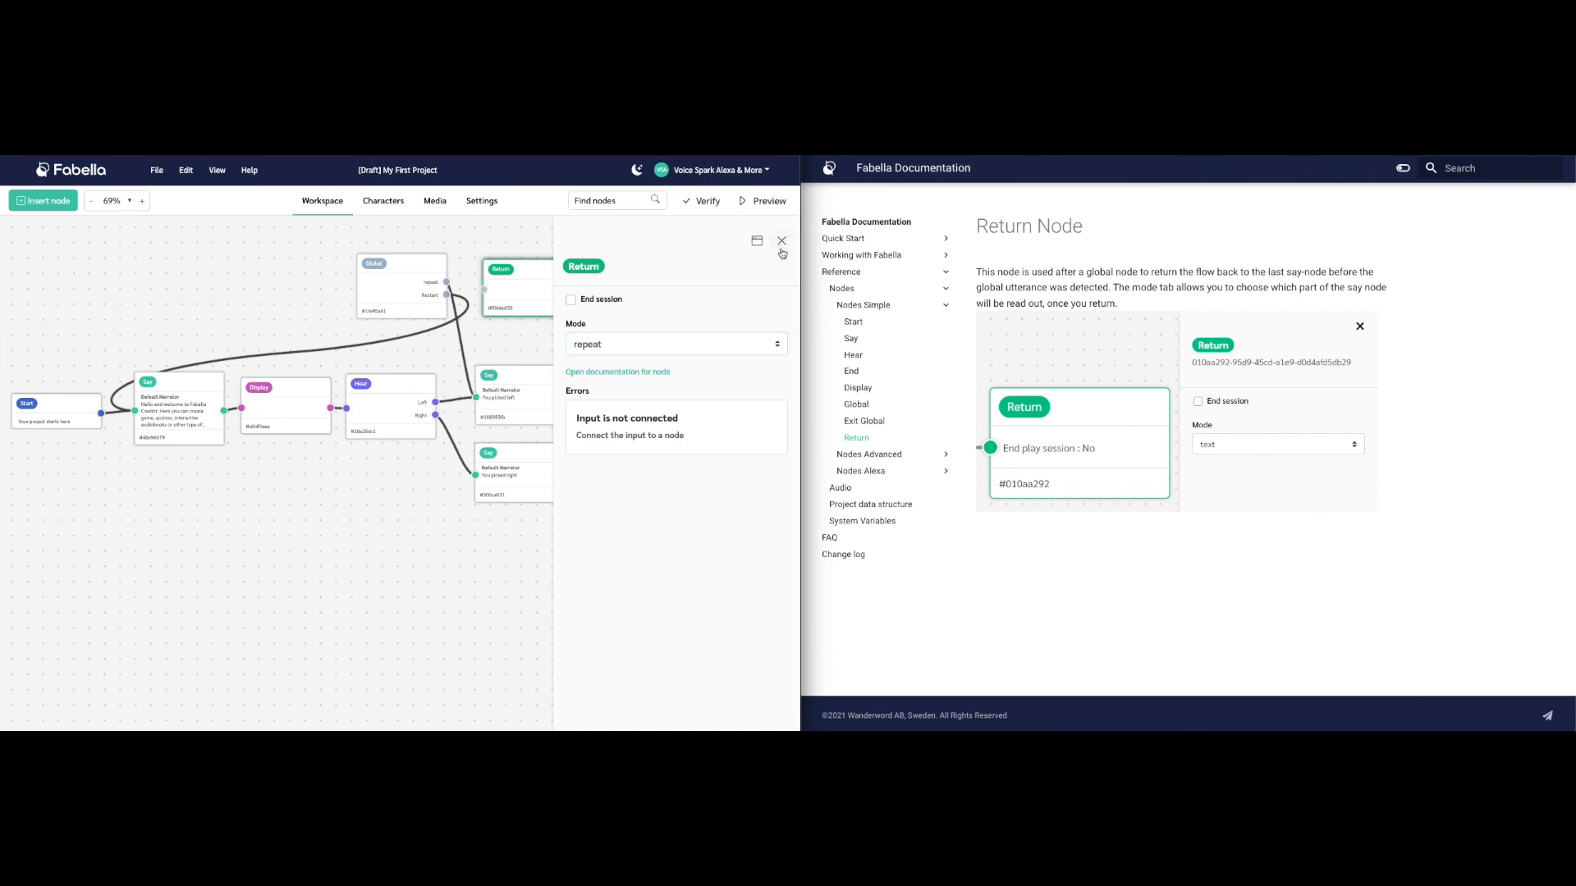
key(Delete)
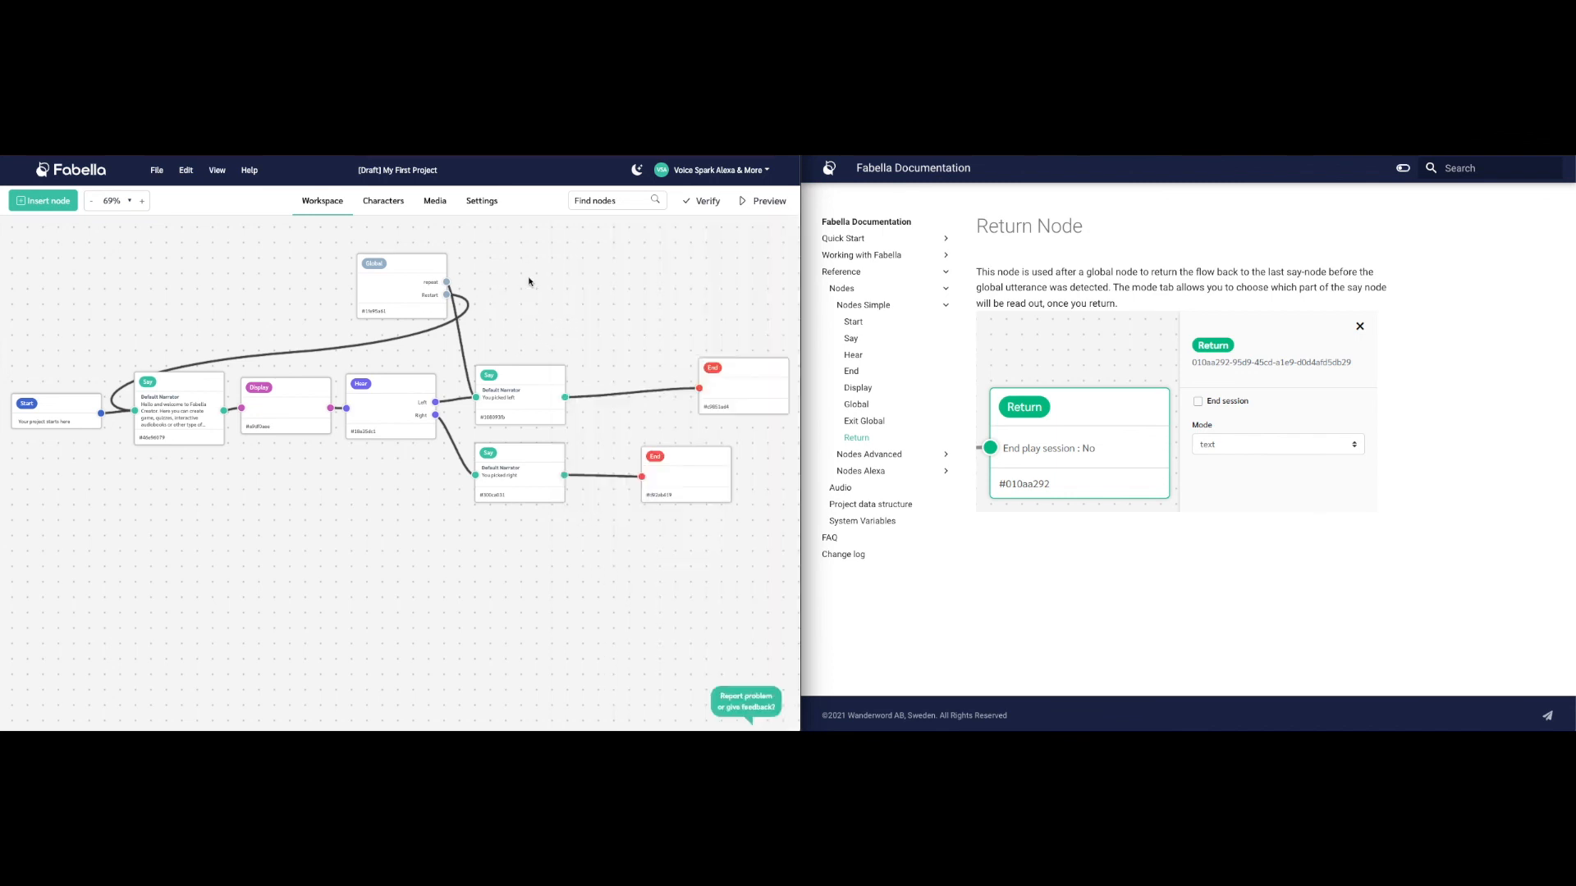